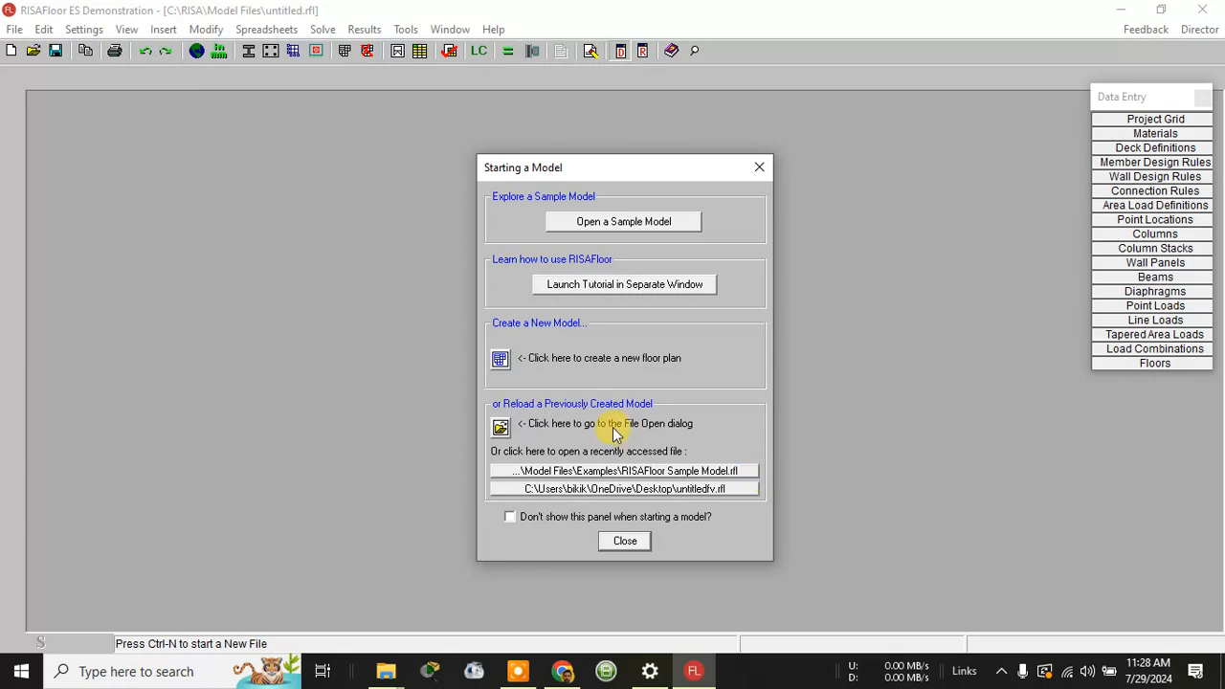
Create a new beam-supported floor plan labelled GROUND FLOOR with an elevation of 3 m
click(499, 360)
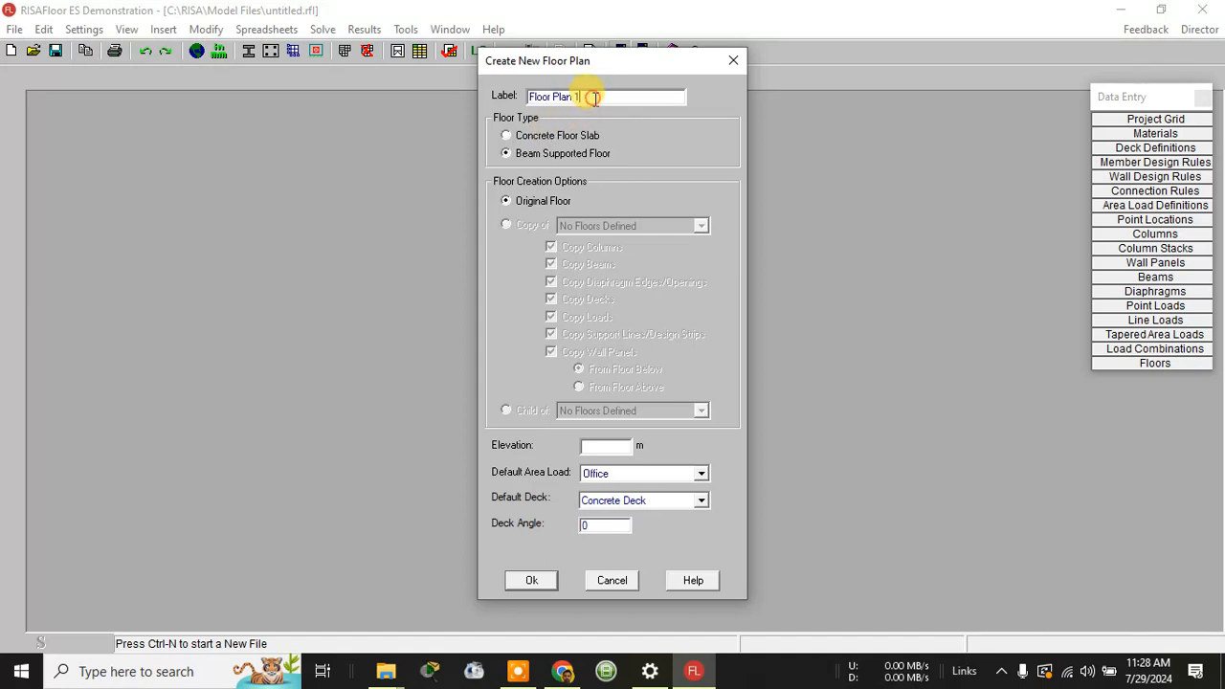
click(641, 95)
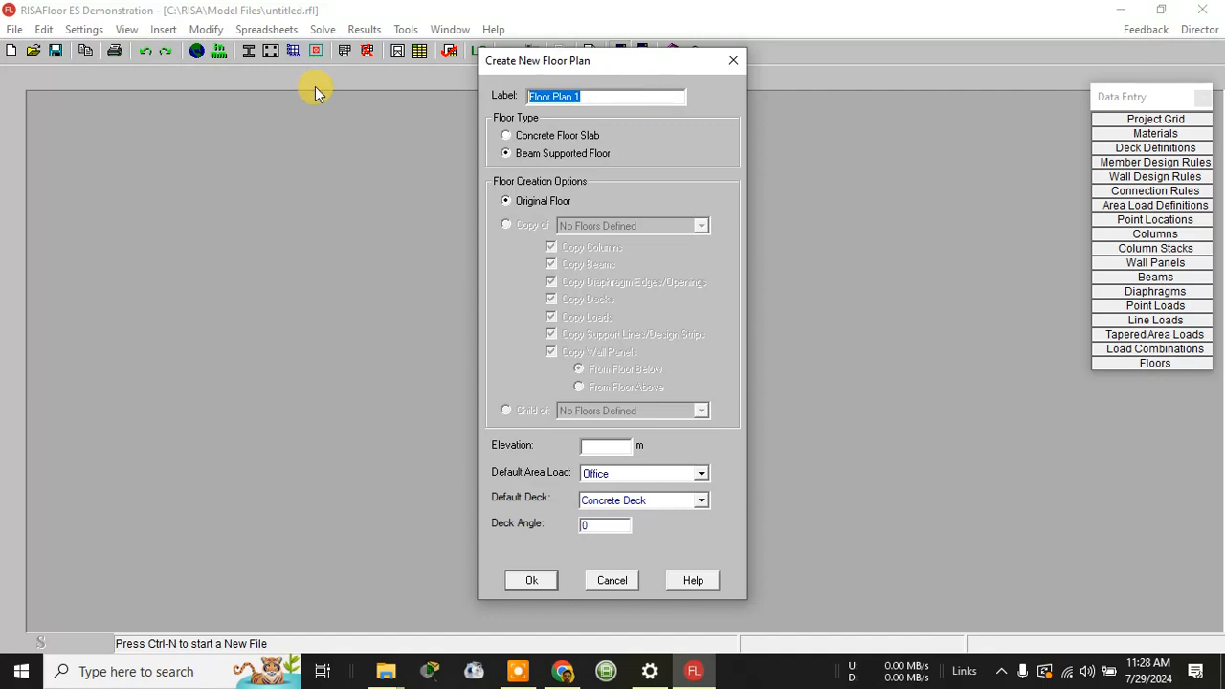
text(GROUND FLOOR)
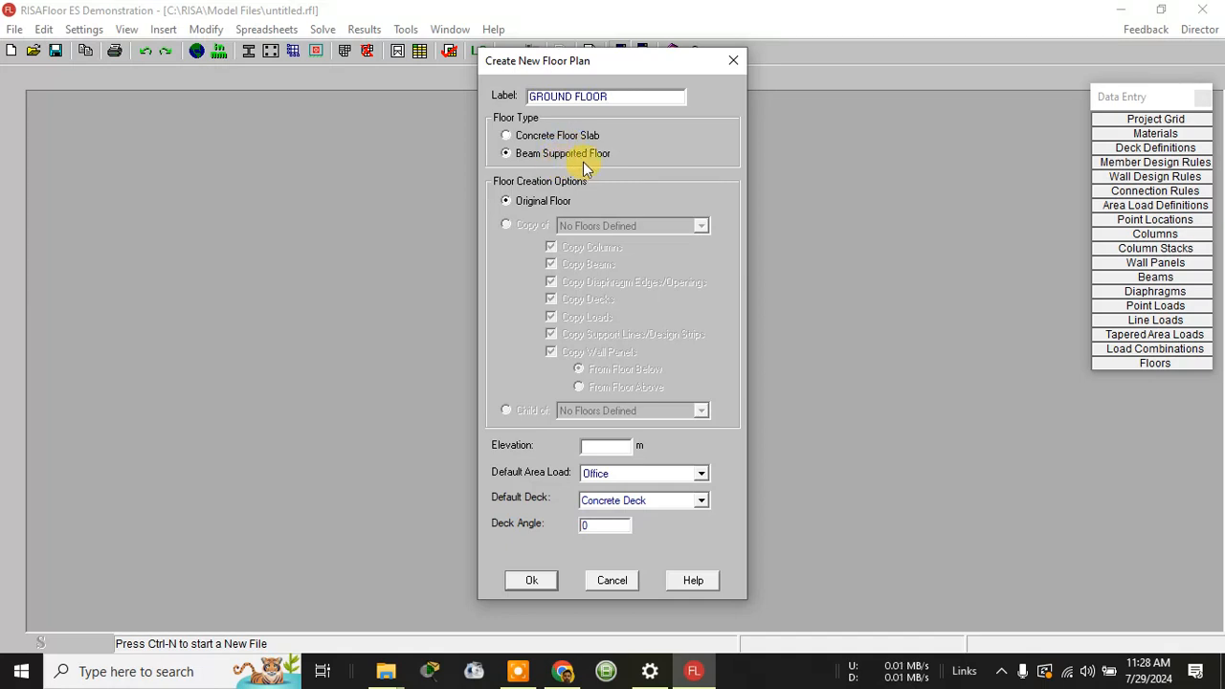
click(619, 442)
text(3)
click(514, 582)
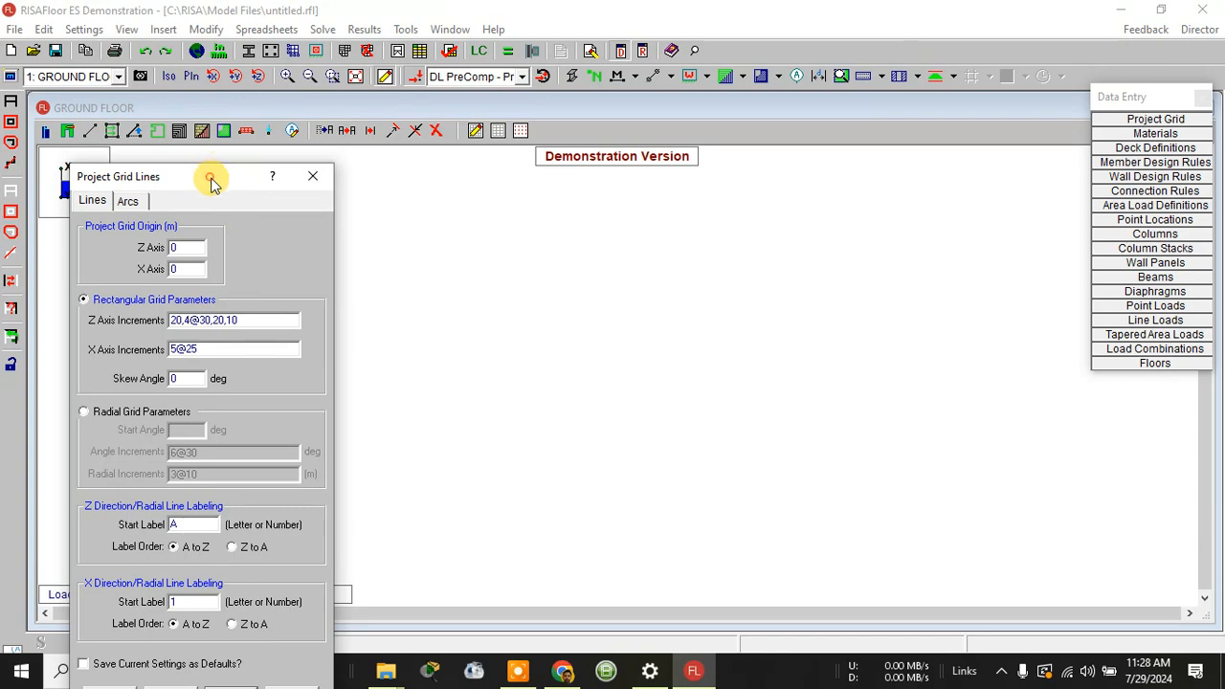
Set the rectangular project grid's Z-axis increments to 5@5
drag(210, 181, 513, 77)
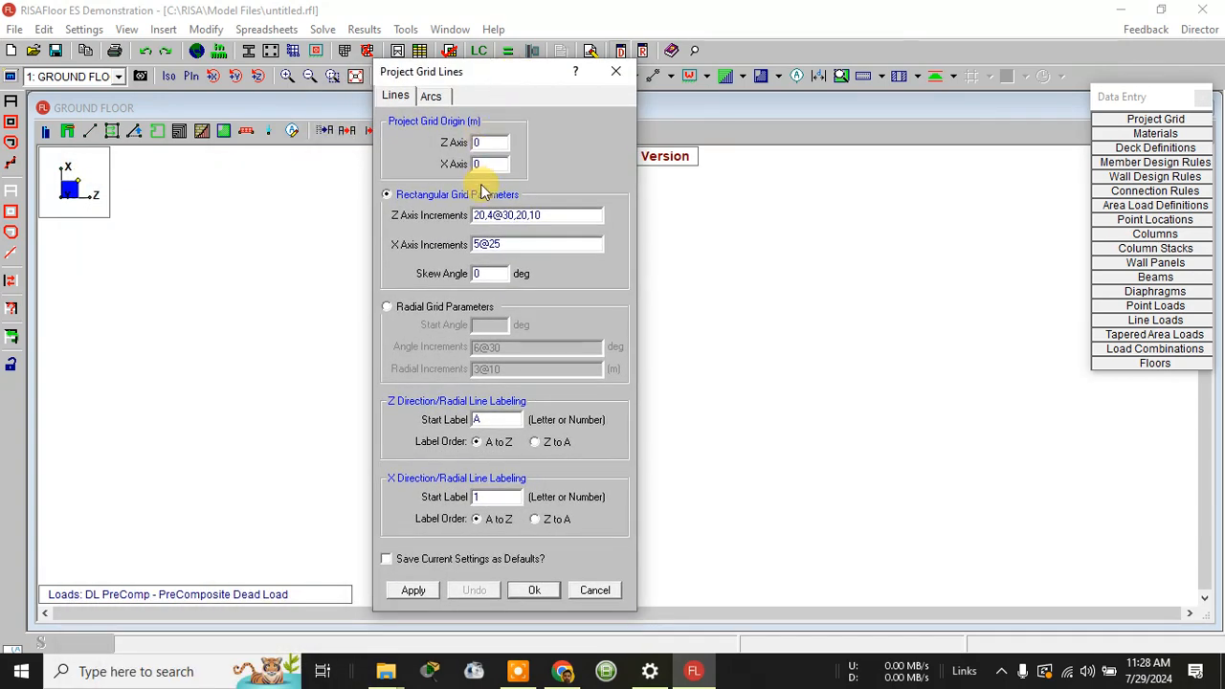
double_click(550, 216)
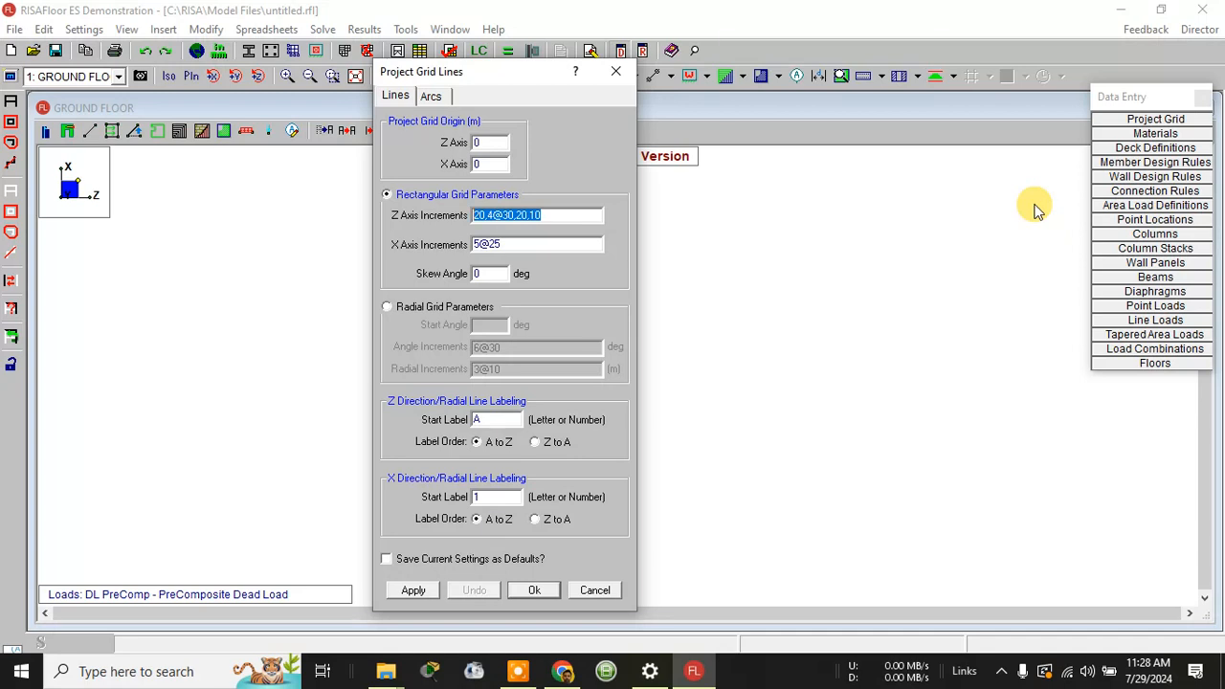
text(20@)
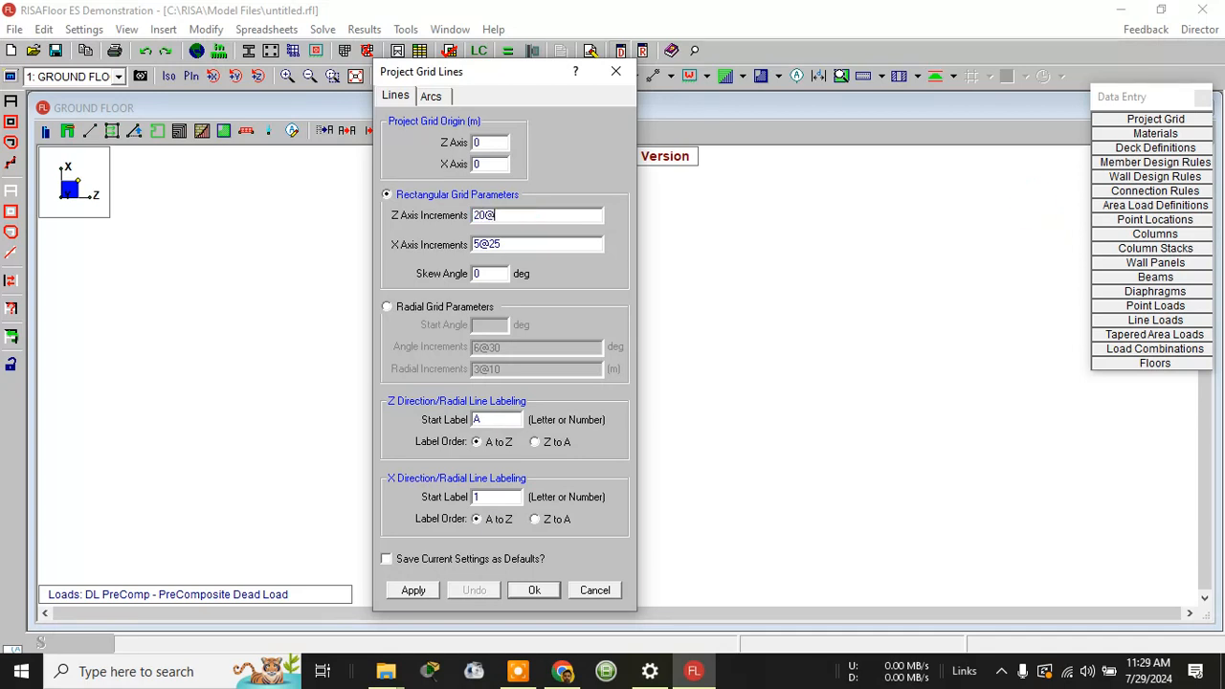
text(5)
click(540, 243)
drag(487, 215, 474, 219)
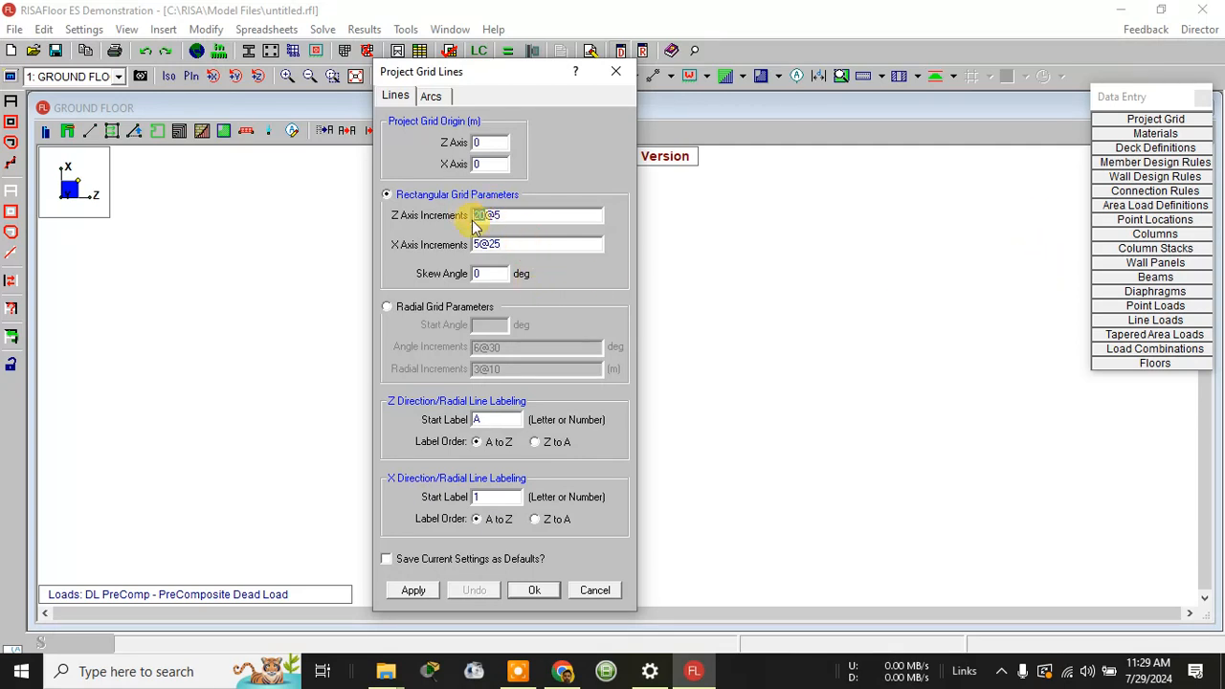
text(5@5)
Set the X-axis increments to 5,6,5,7 and generate the project grid lines
click(510, 245)
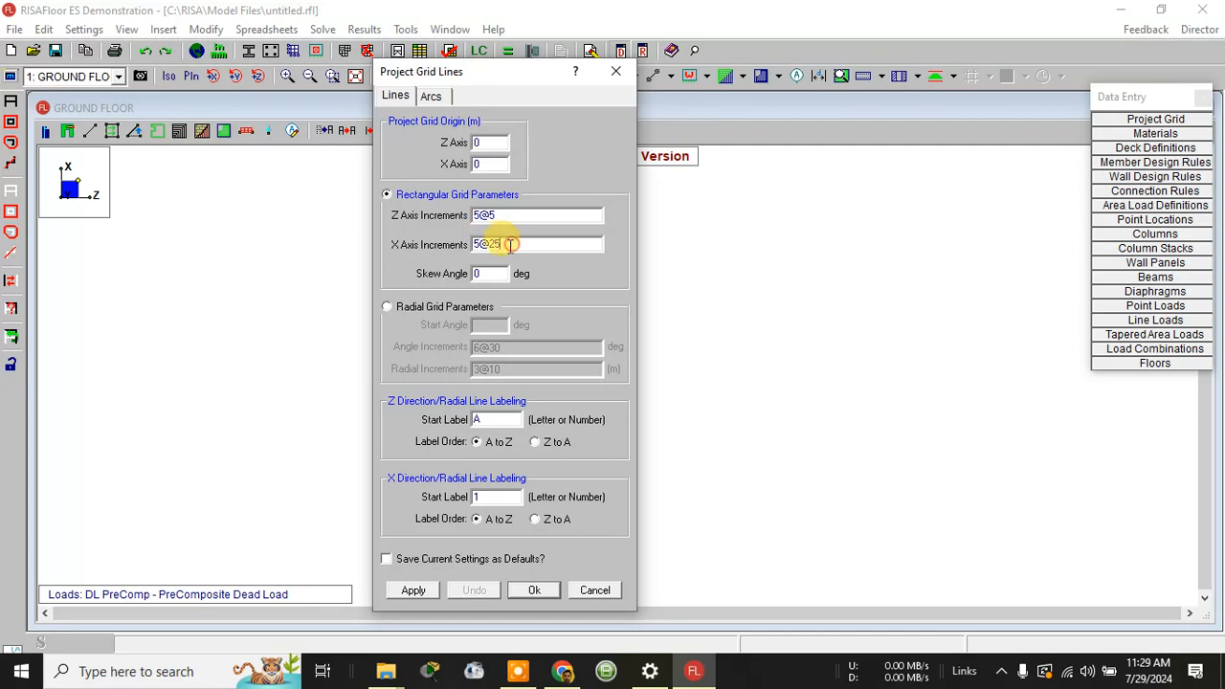
drag(510, 245, 381, 244)
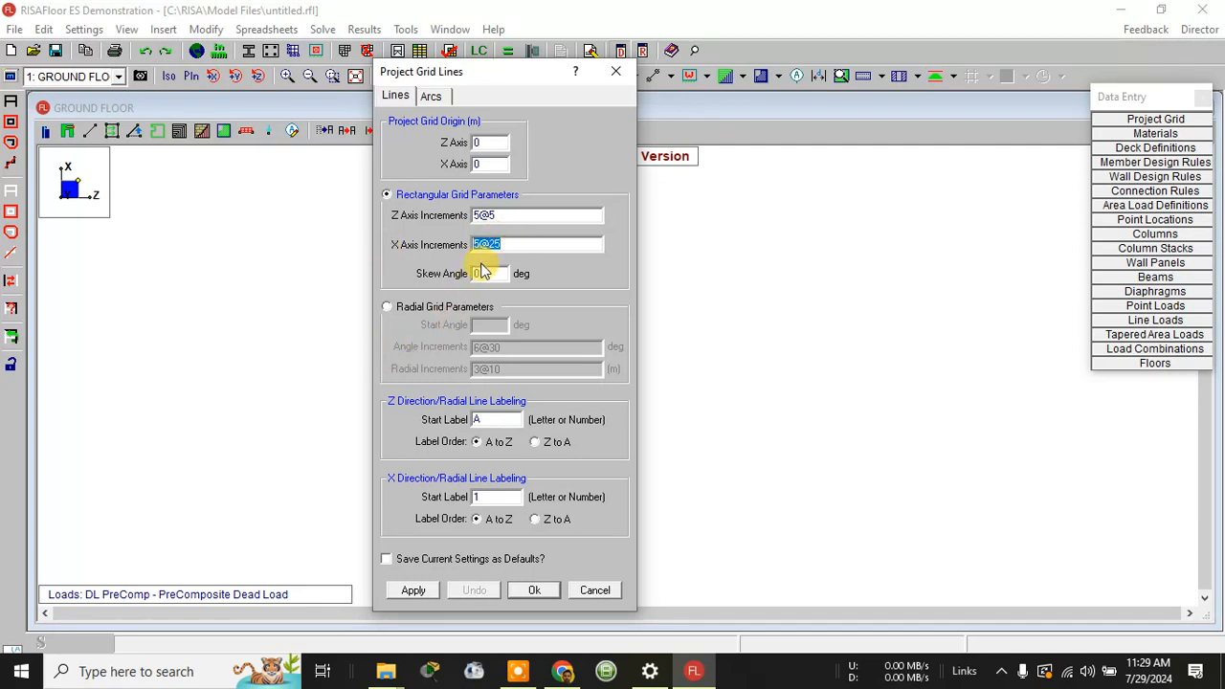
click(514, 247)
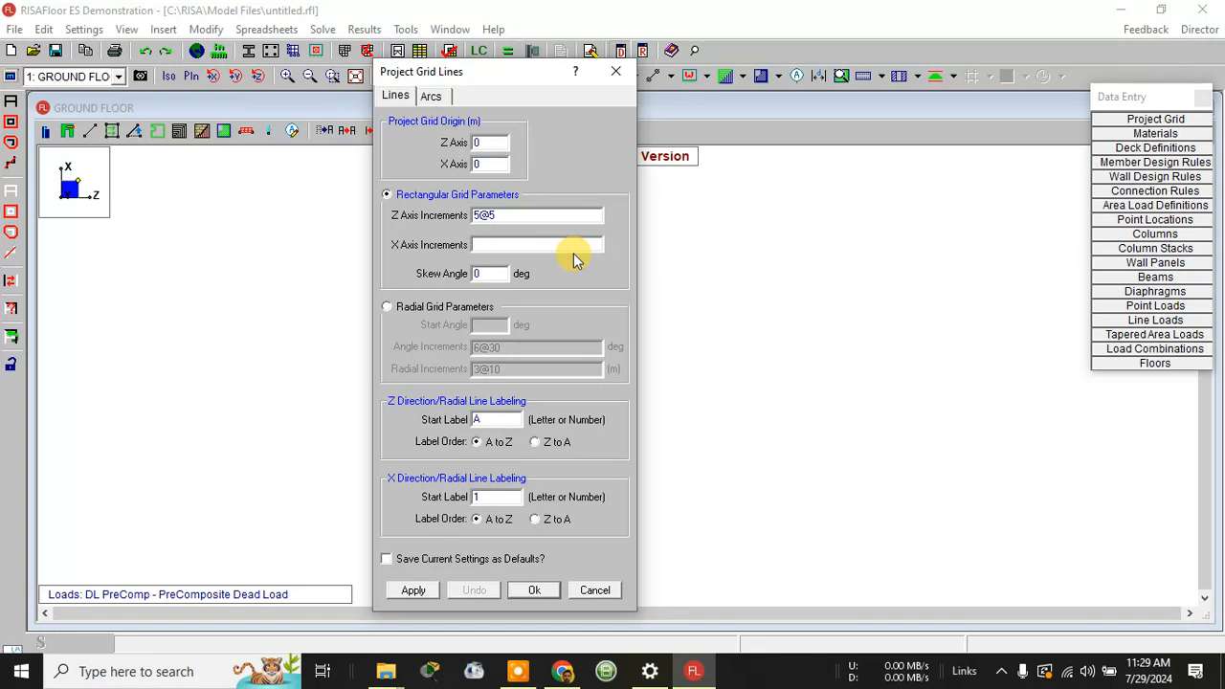
text(5,6)
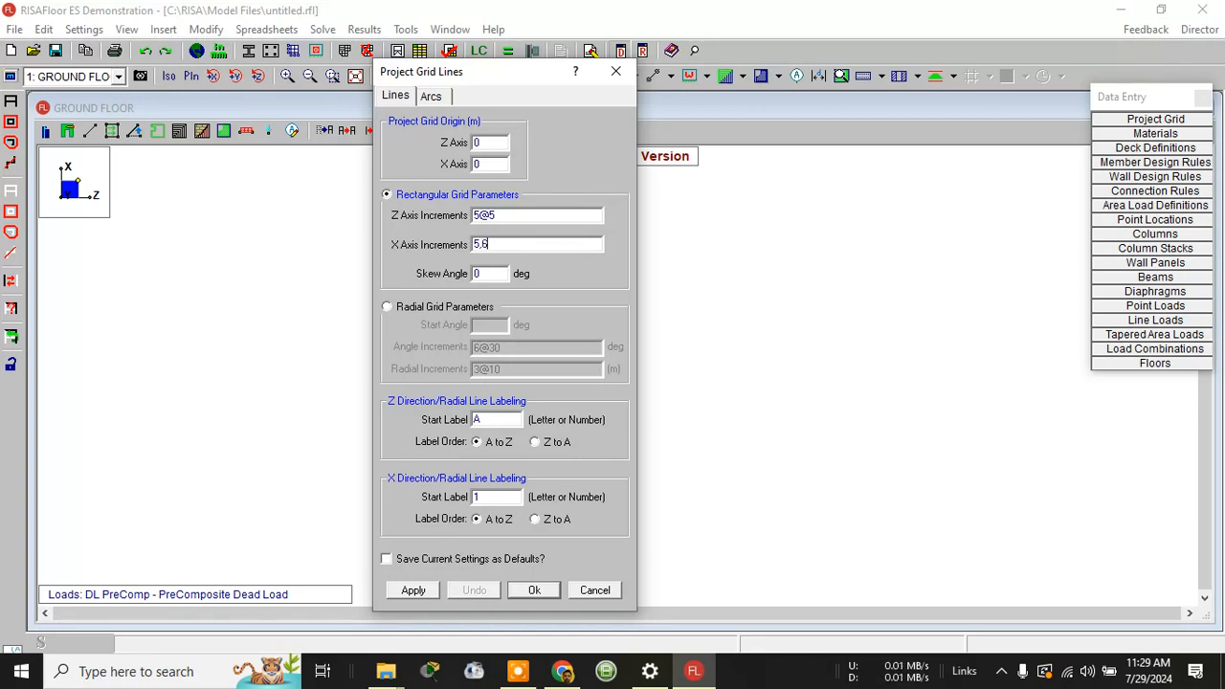
text(,5,7)
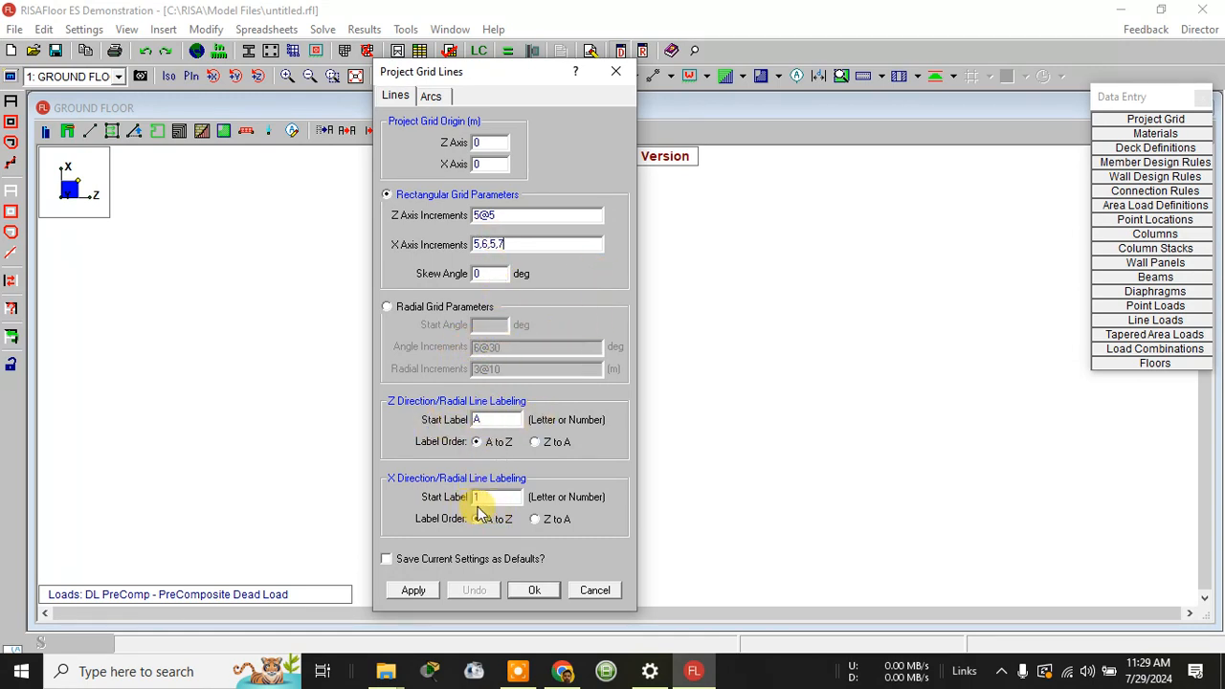
click(416, 590)
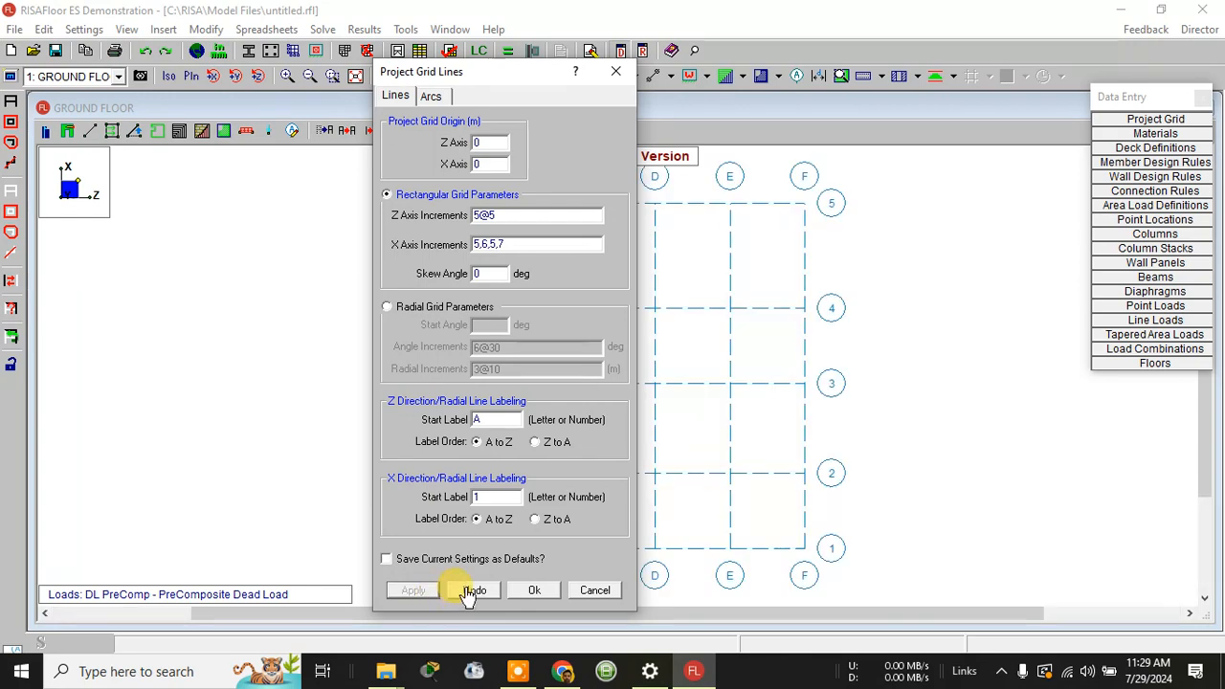
click(528, 589)
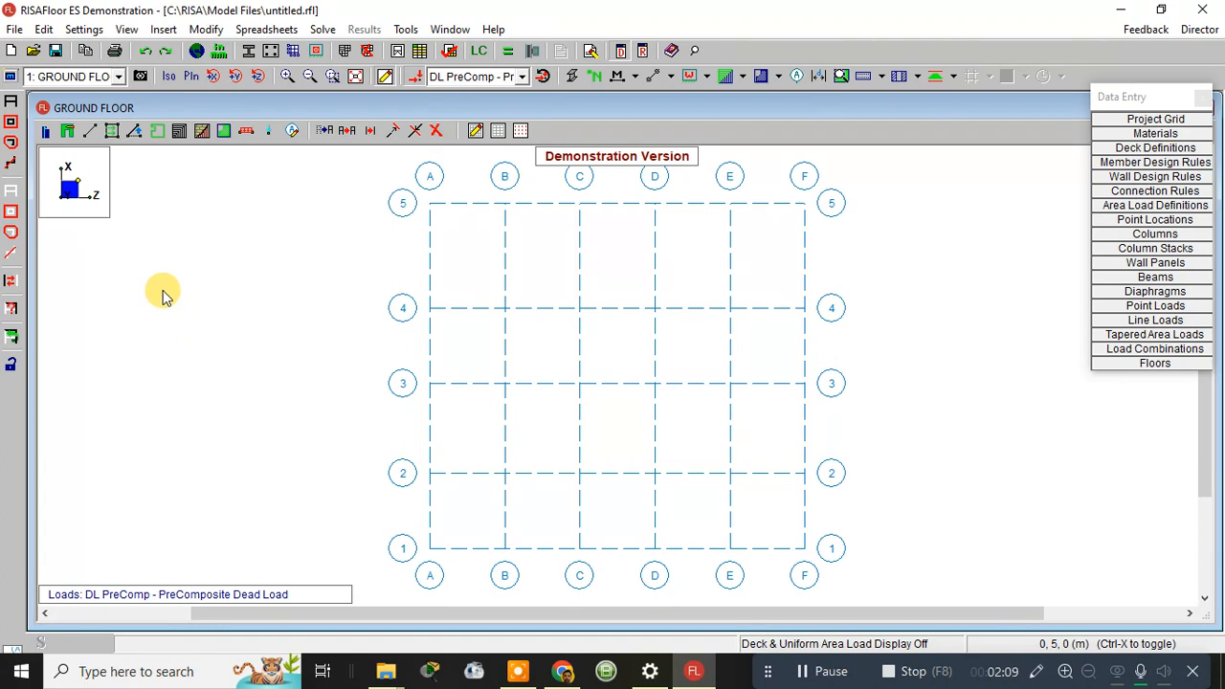
Switch the project grid display off and back on
click(802, 86)
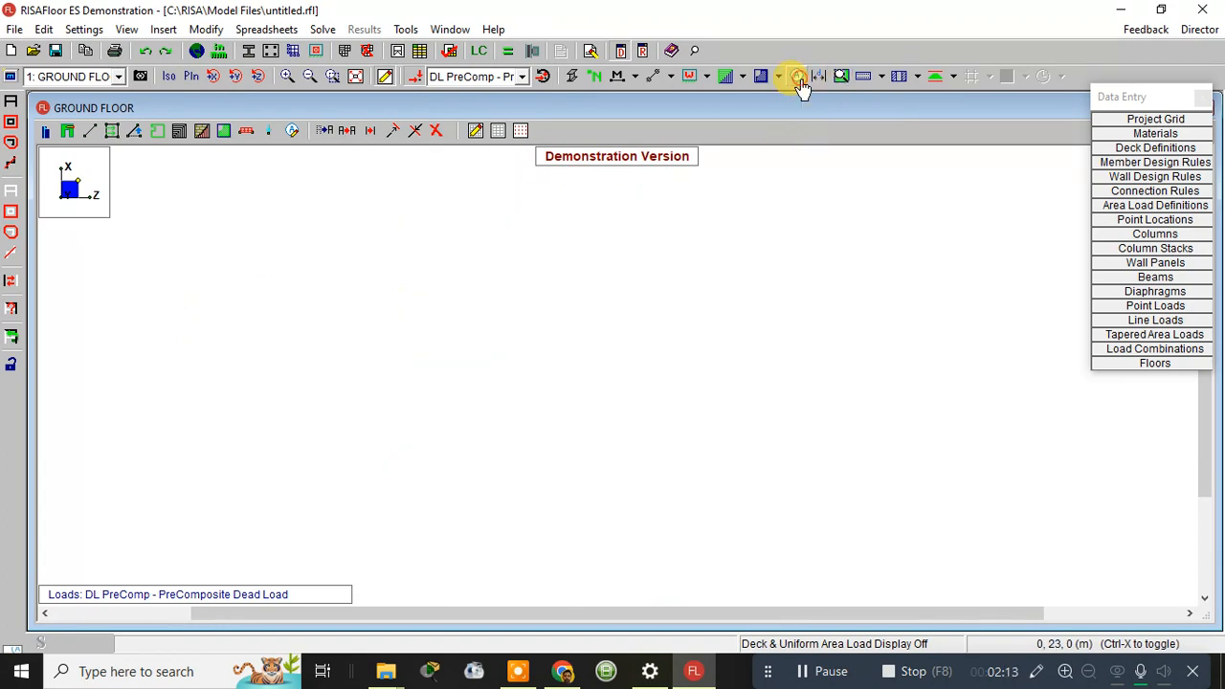
click(802, 86)
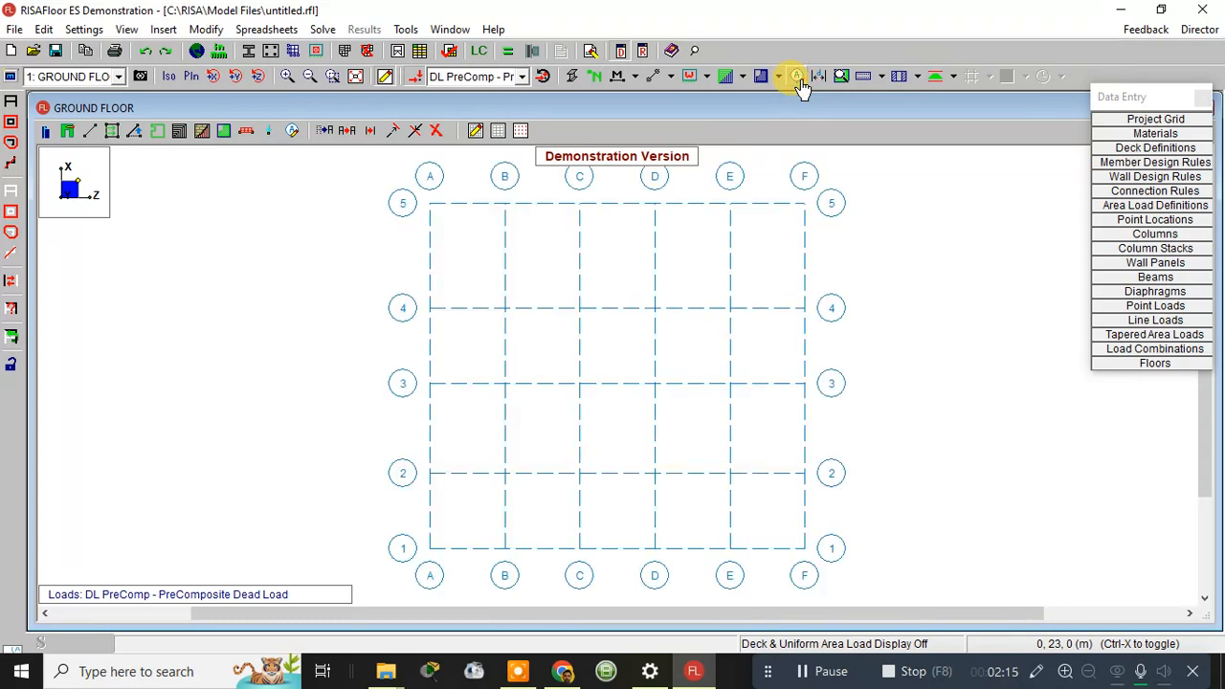
Start drawing columns as concrete members with M20 material and Typical design rules
click(45, 138)
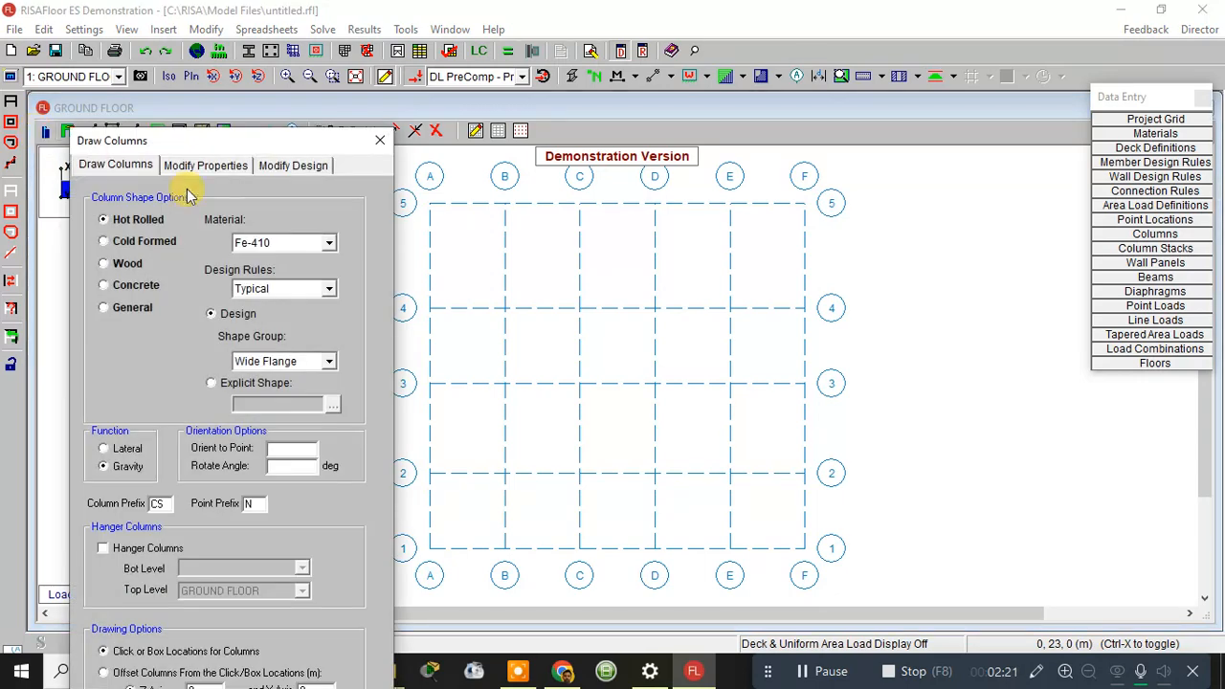
click(122, 284)
click(318, 242)
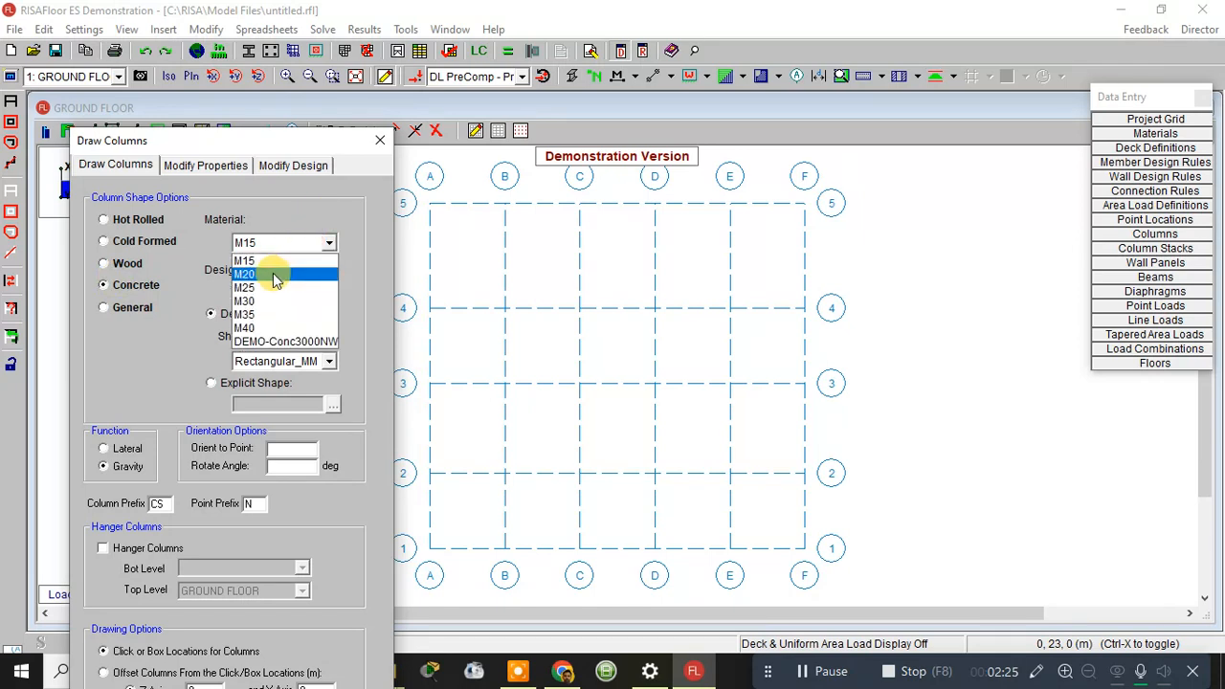
click(273, 272)
click(289, 289)
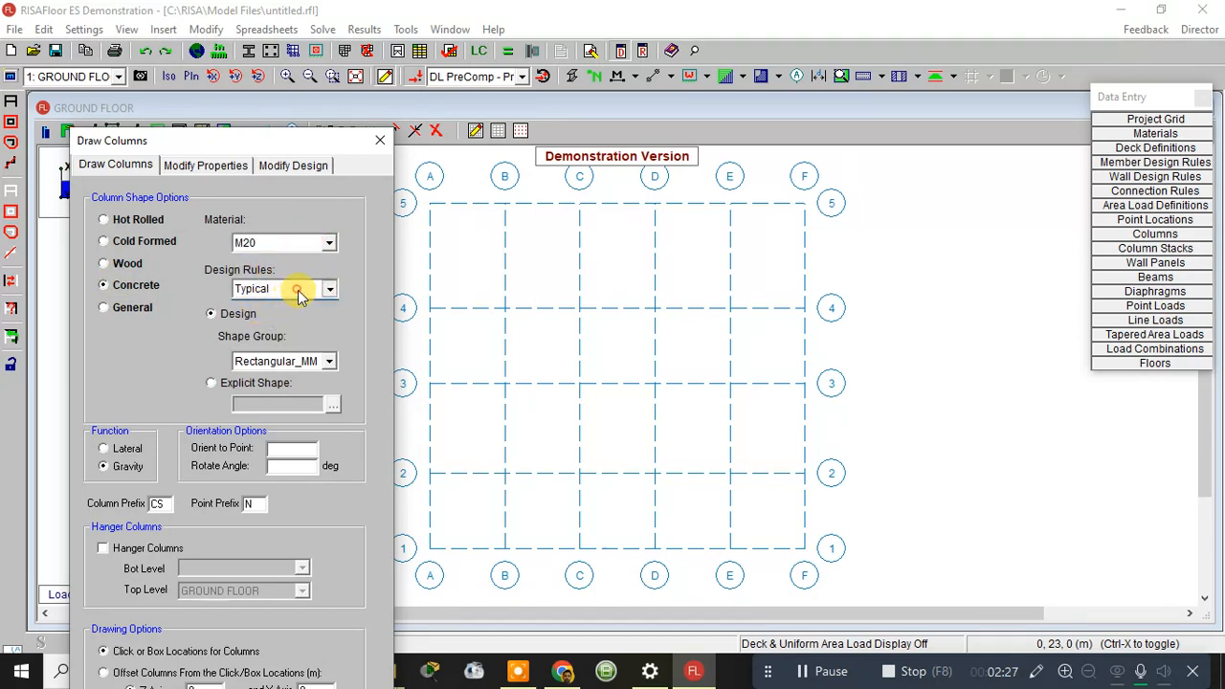
Assign the columns an explicit rectangular concrete shape 400 mm deep and 400 mm wide
click(268, 375)
click(332, 404)
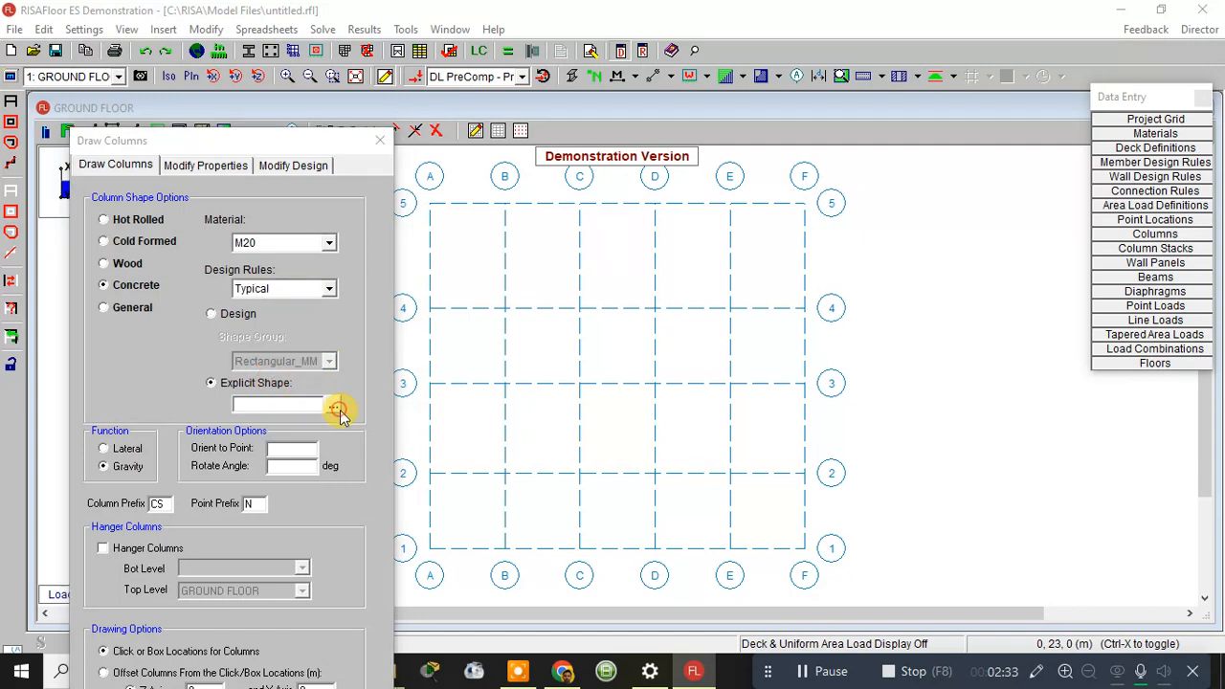
click(222, 320)
drag(224, 320, 201, 319)
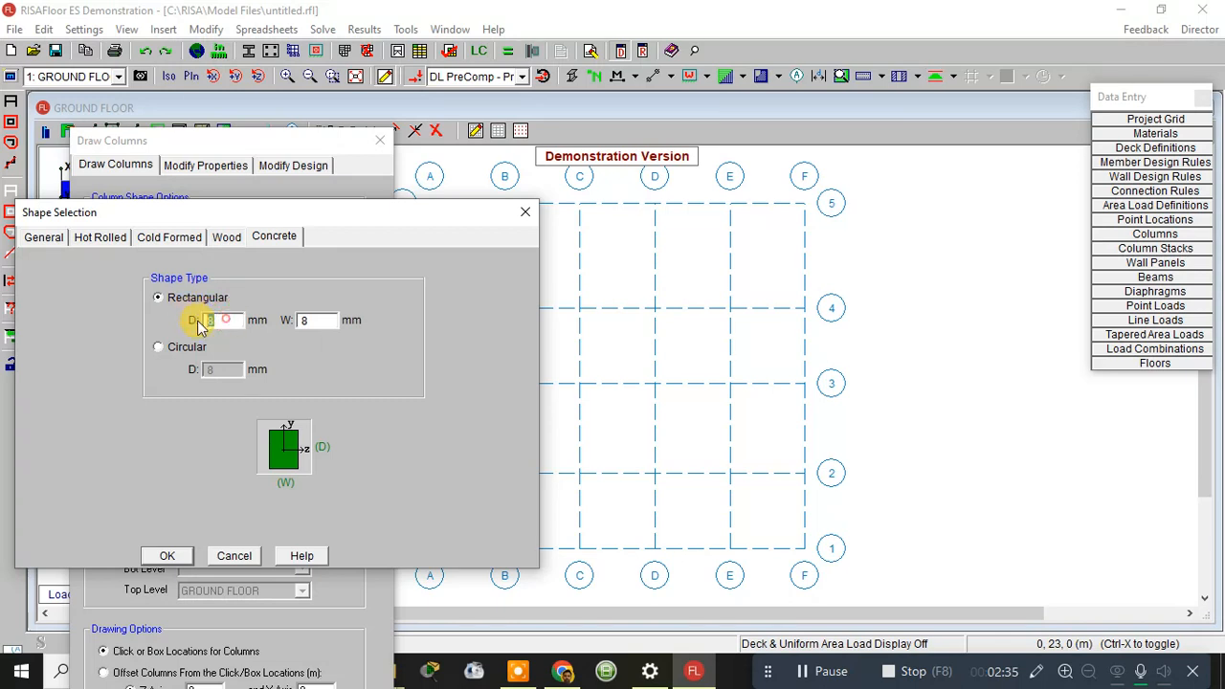
text(400)
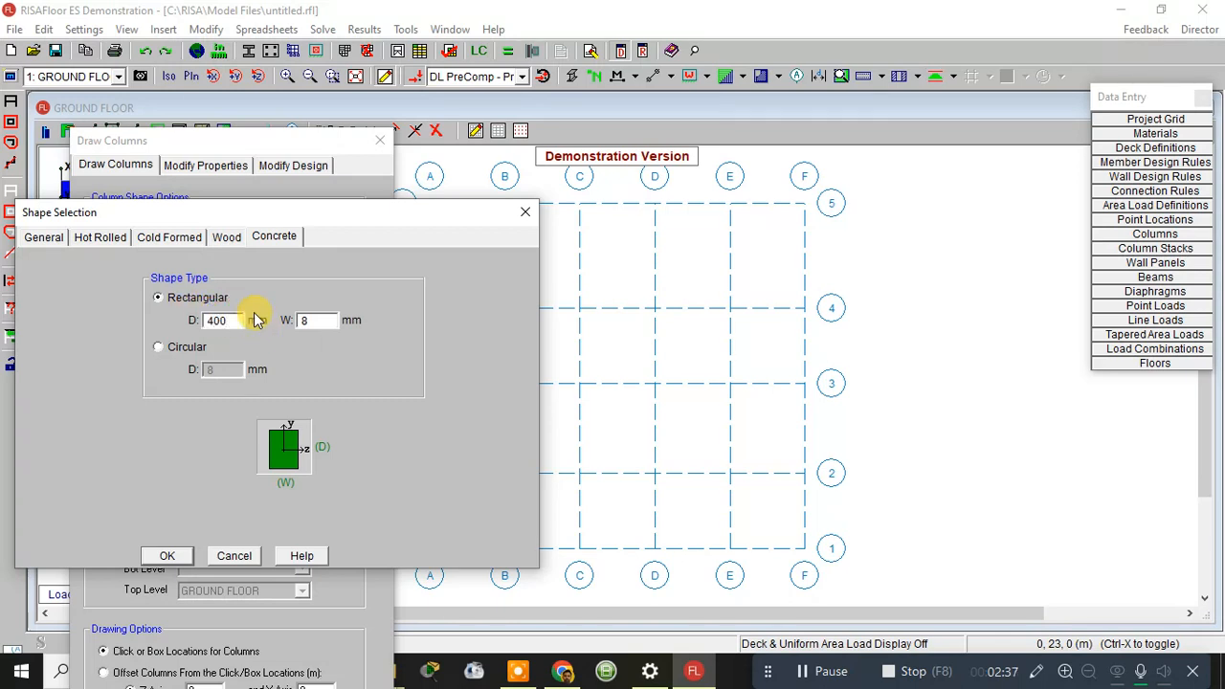
drag(319, 319, 274, 316)
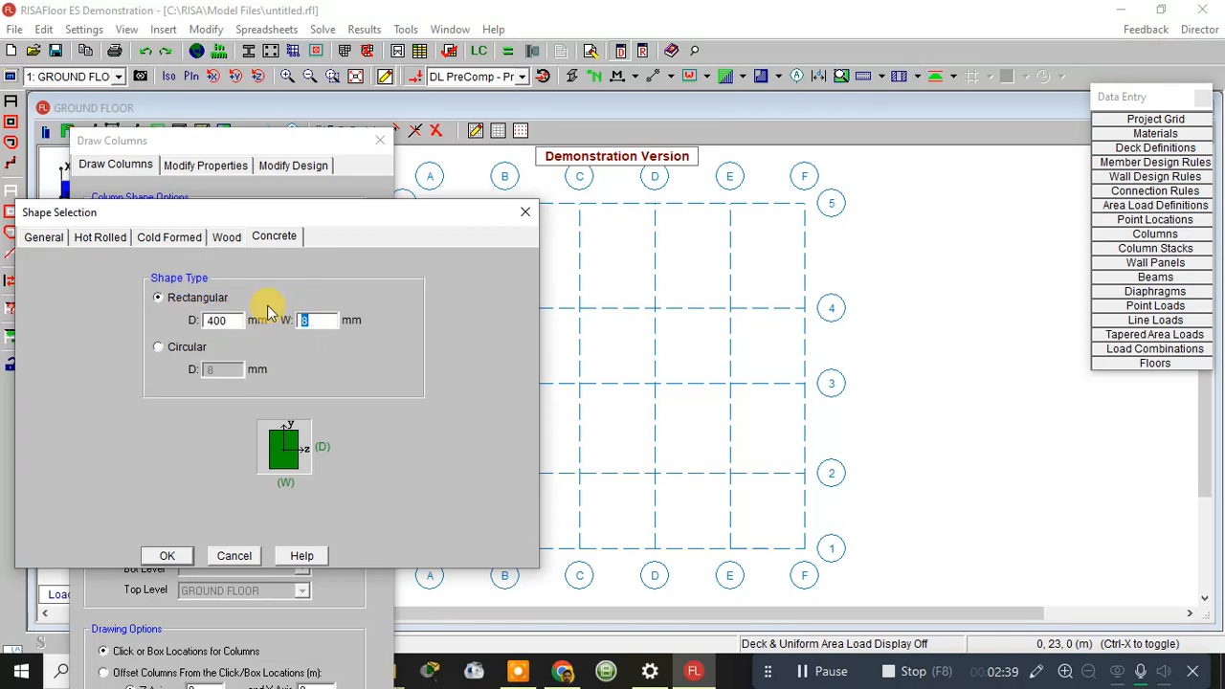
text(400)
click(167, 556)
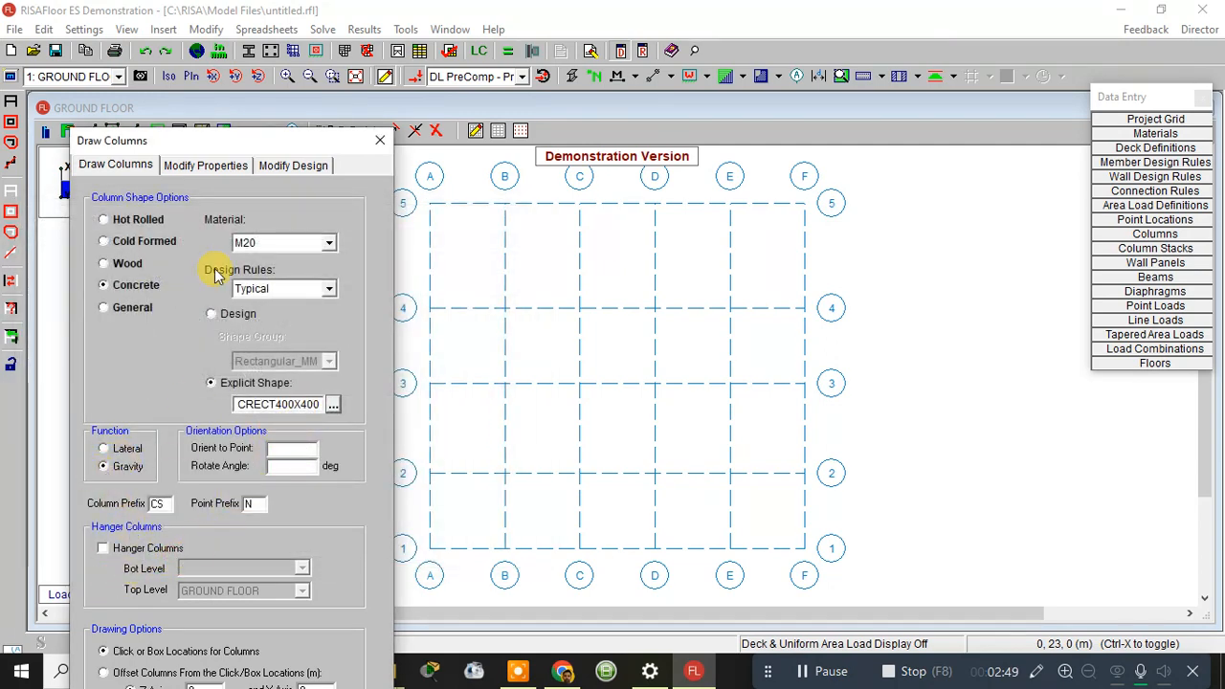
Apply the column settings and place columns on grid line 5 at its intersections with A, C and E
drag(240, 150, 304, 45)
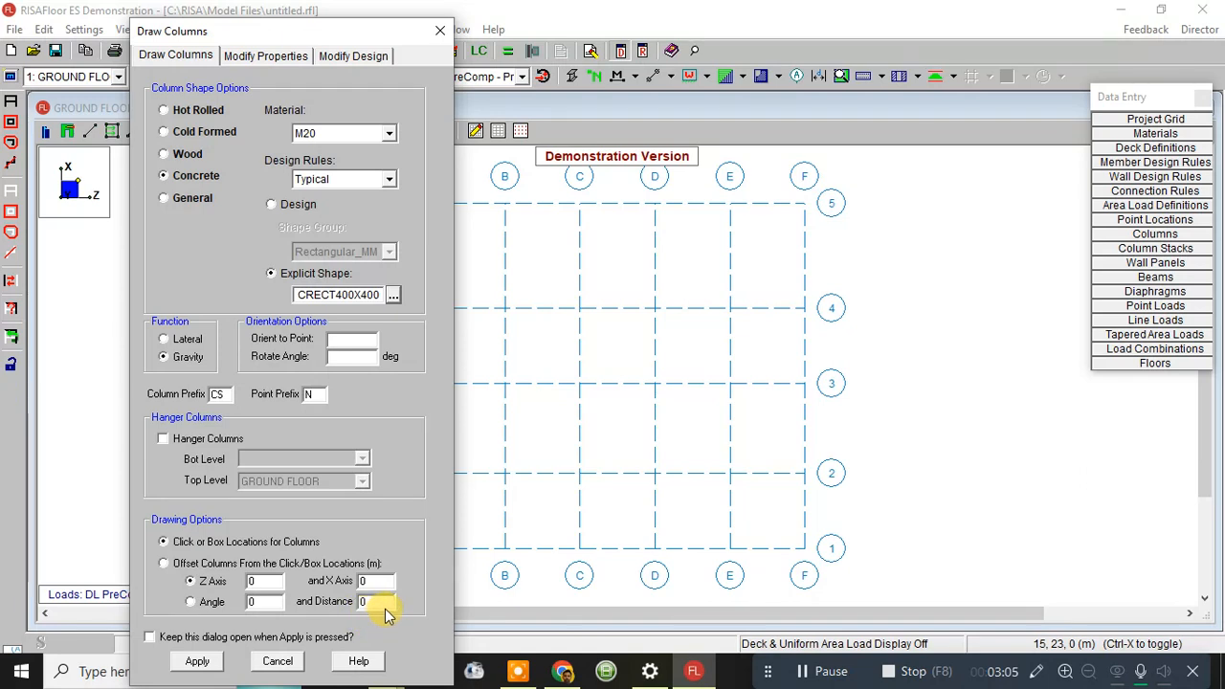
click(197, 662)
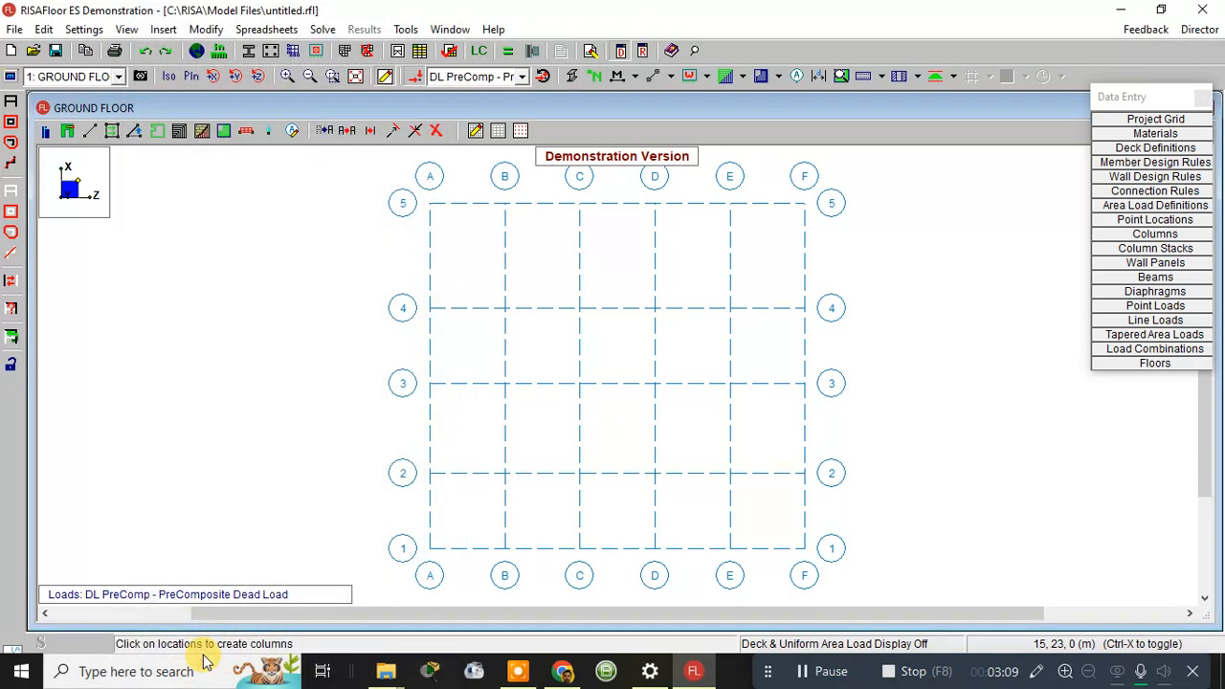
click(430, 203)
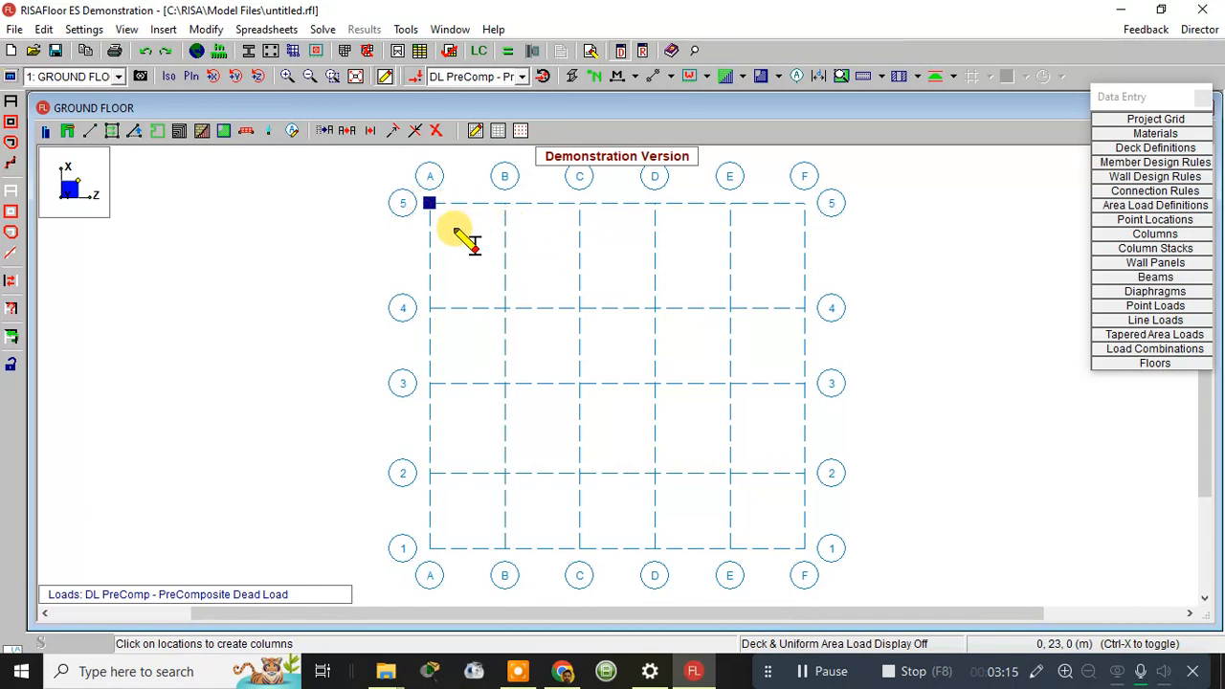
click(579, 203)
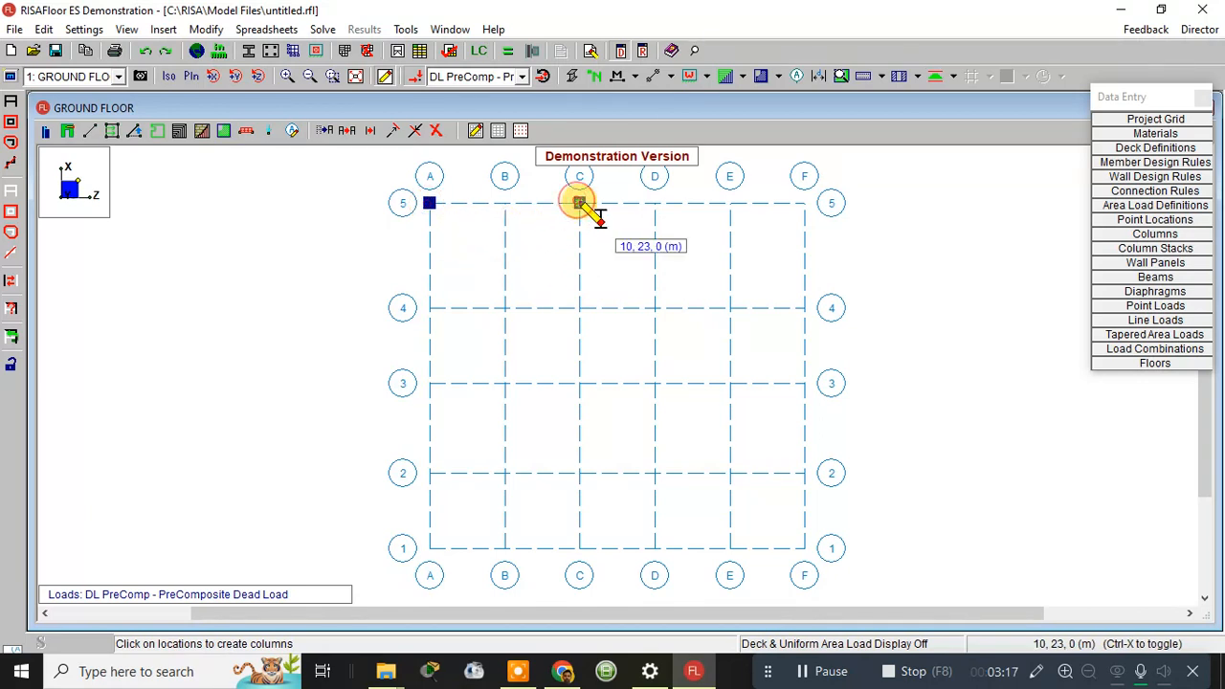
click(730, 203)
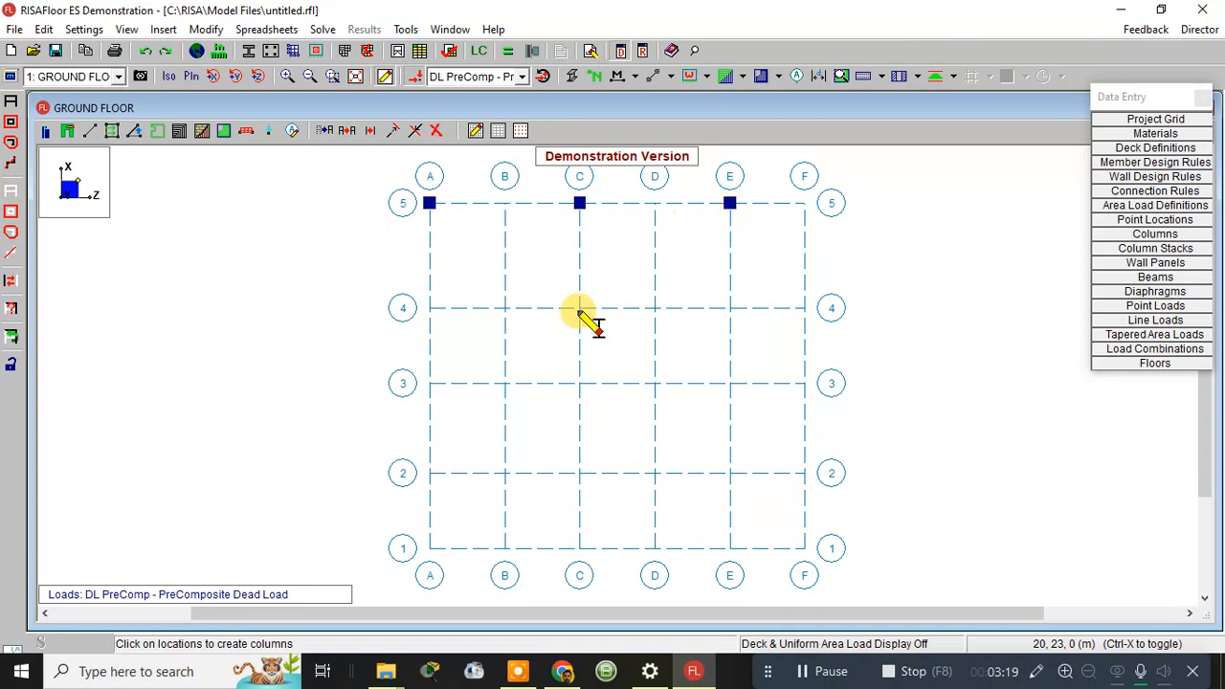
Place columns on grid line A at lines 4, 3, 2 and 1, and on grid line 1 at C and E
click(428, 307)
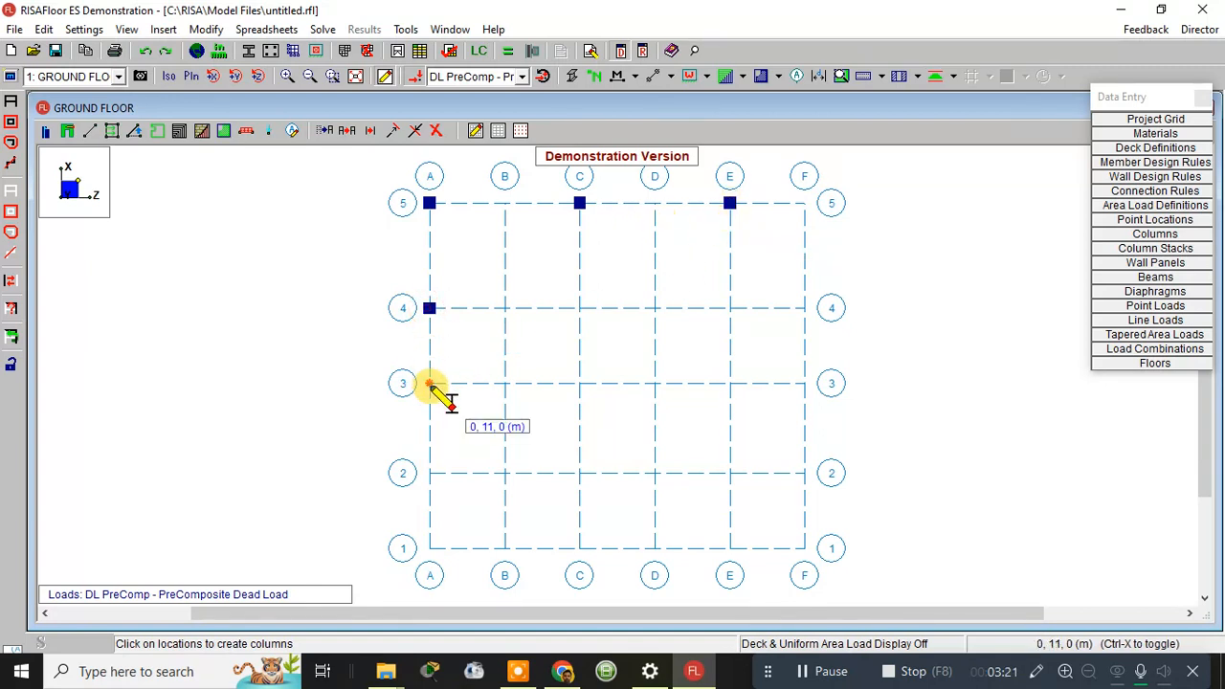
click(429, 472)
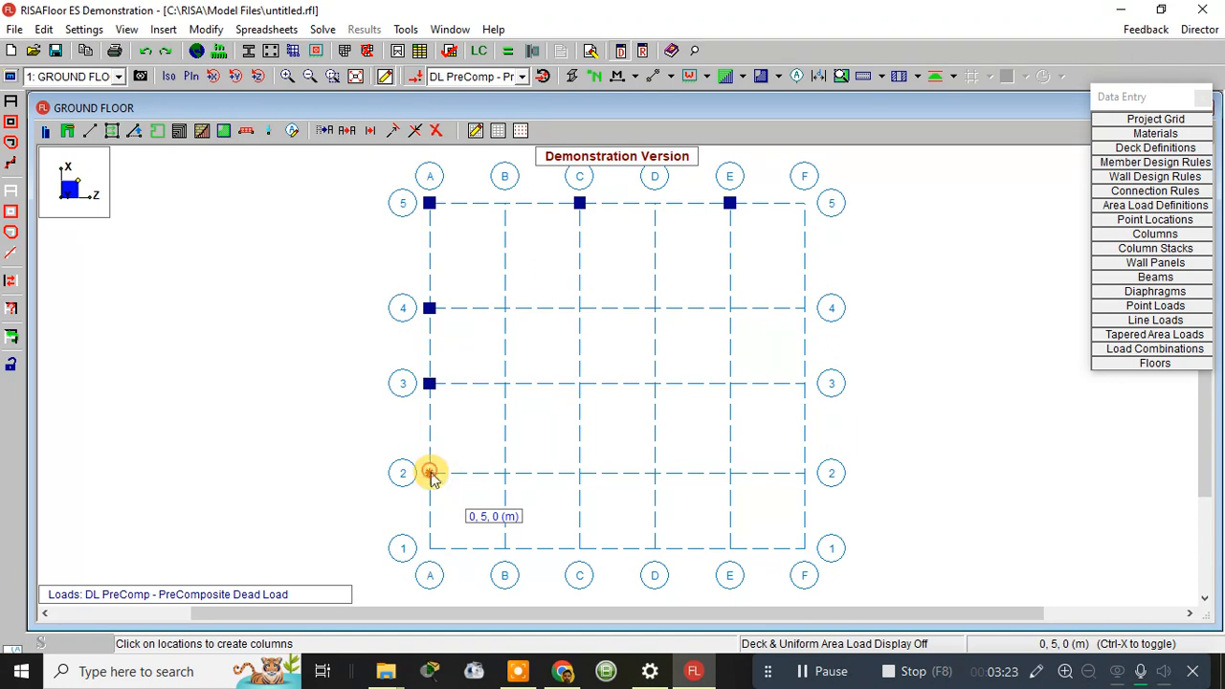
click(428, 546)
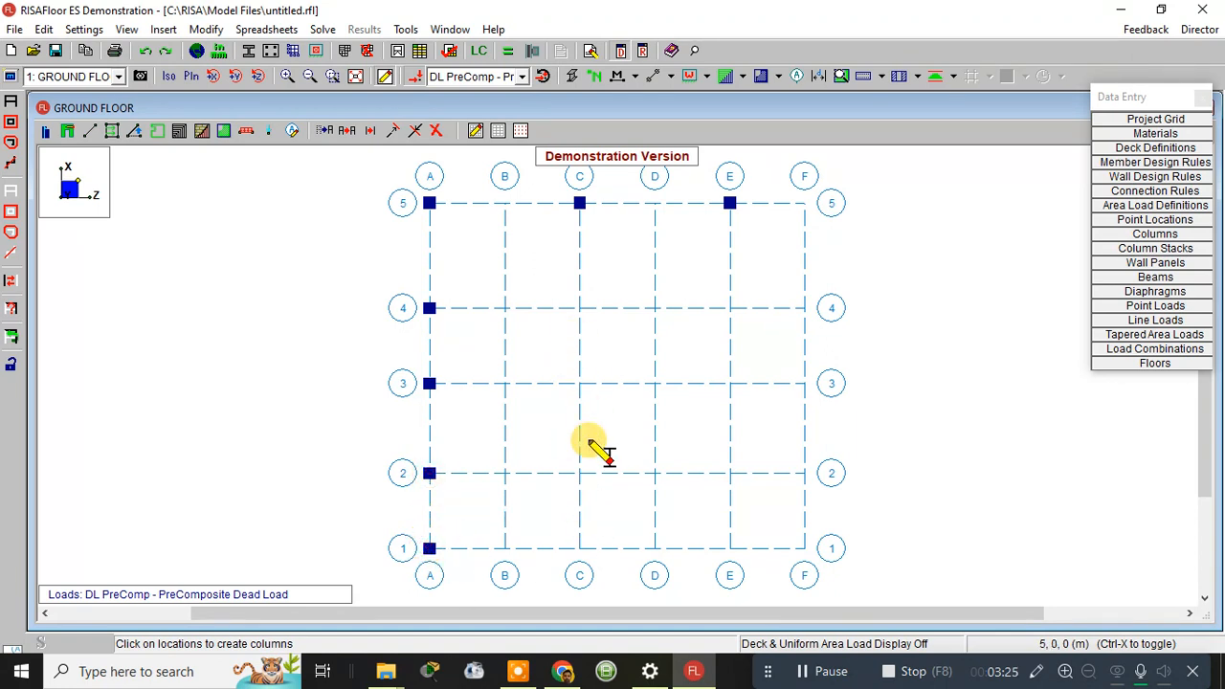
click(578, 547)
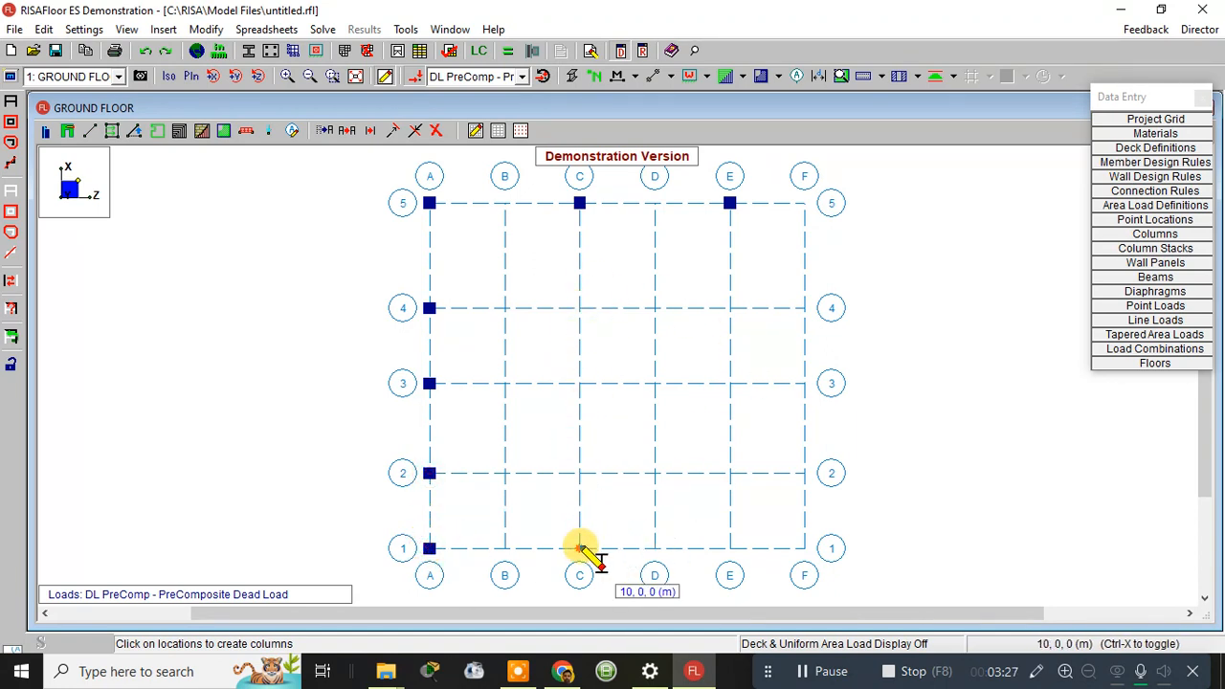
click(729, 548)
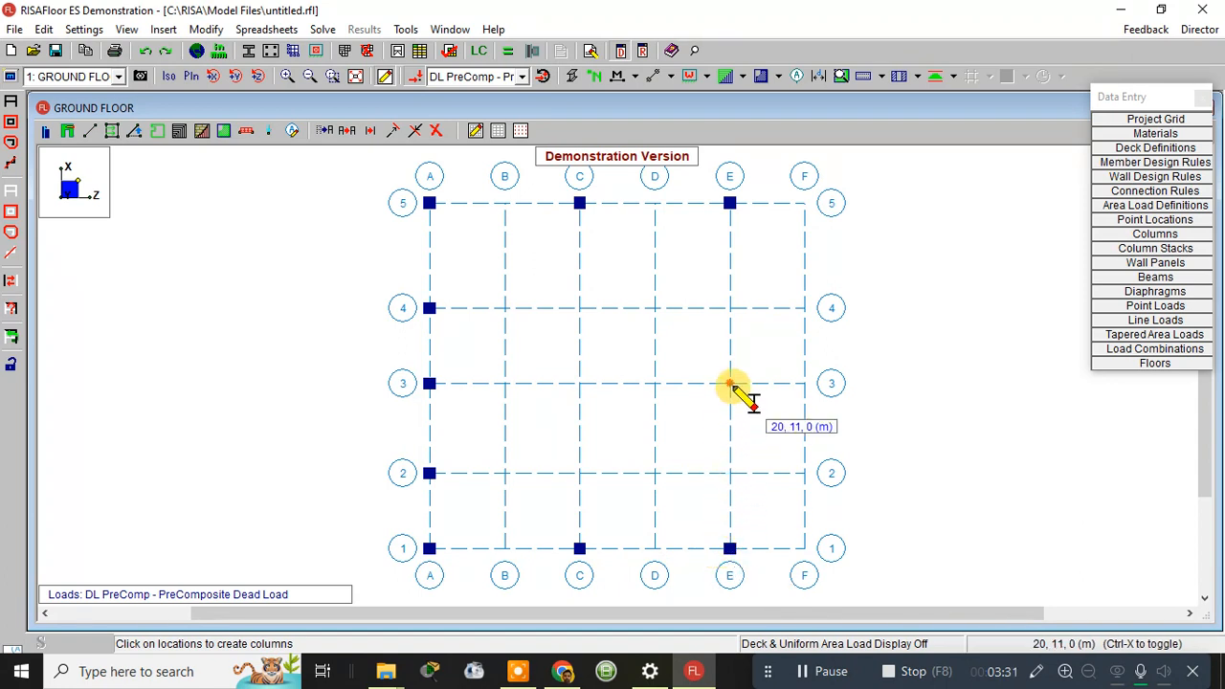
Place columns on grid line 2 at E, D and C, and on grid lines 3 and 4 at C and E
click(729, 473)
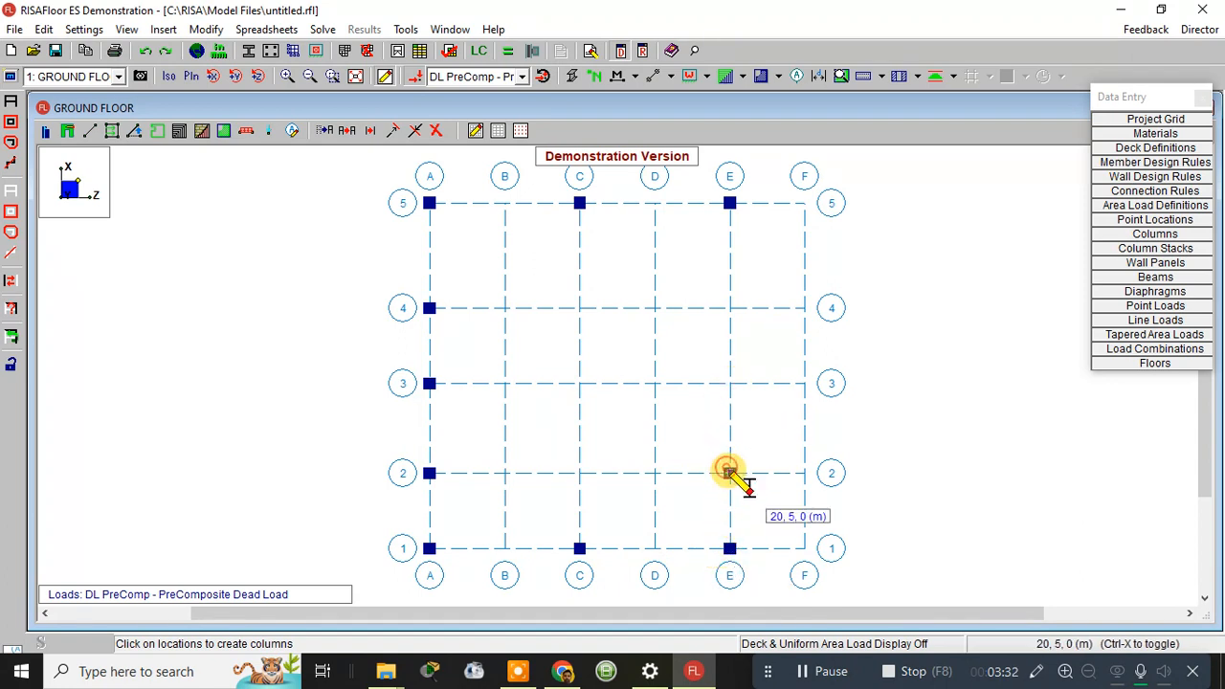
click(654, 472)
click(578, 472)
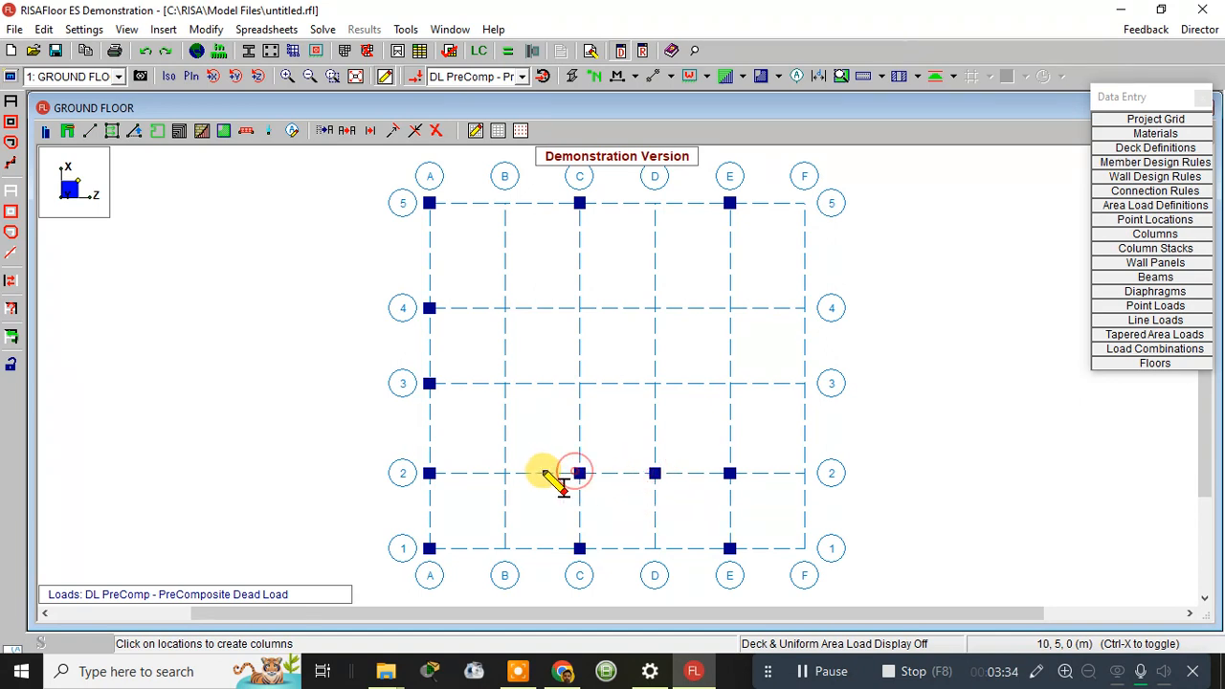
click(579, 382)
click(579, 308)
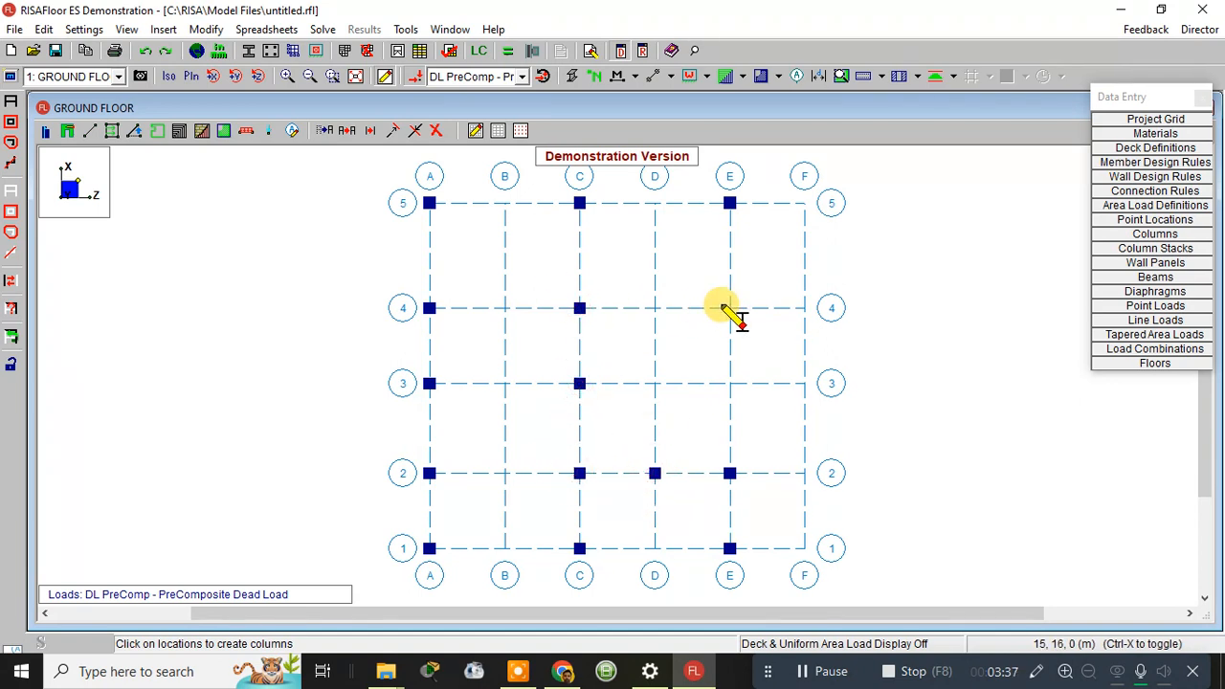
click(720, 304)
click(729, 383)
click(729, 308)
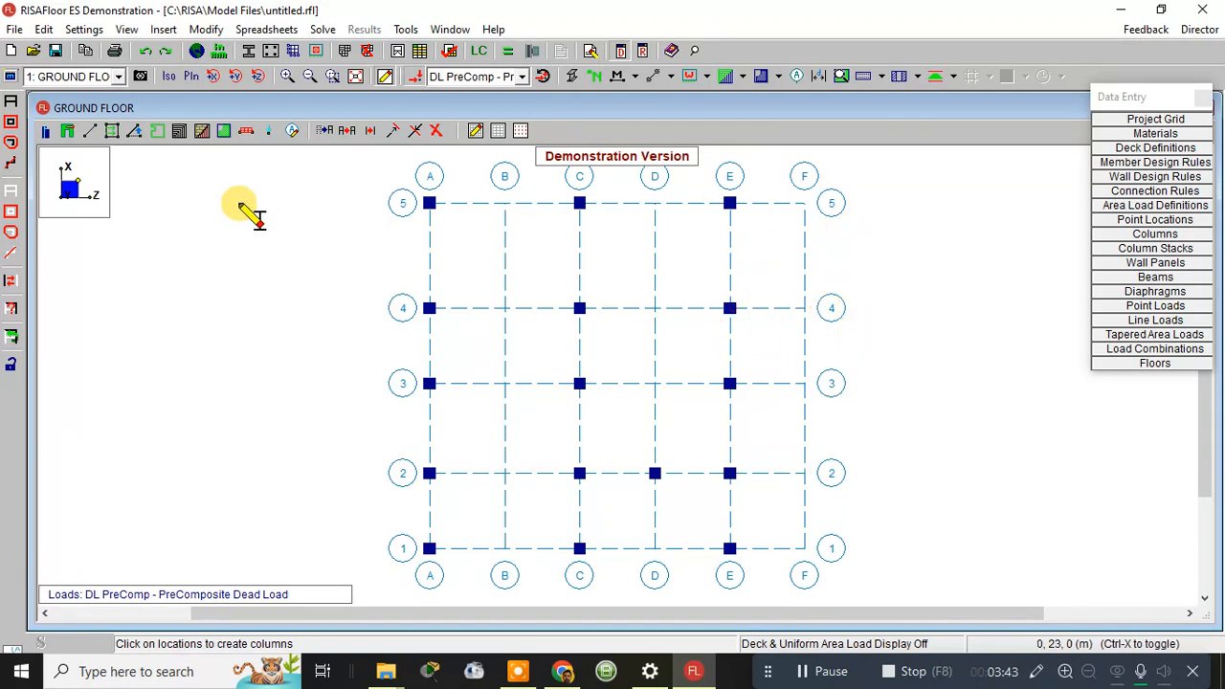
Delete the extra column at D-2 together with grid lines D and 2, using the option to delete individually picked items
click(435, 130)
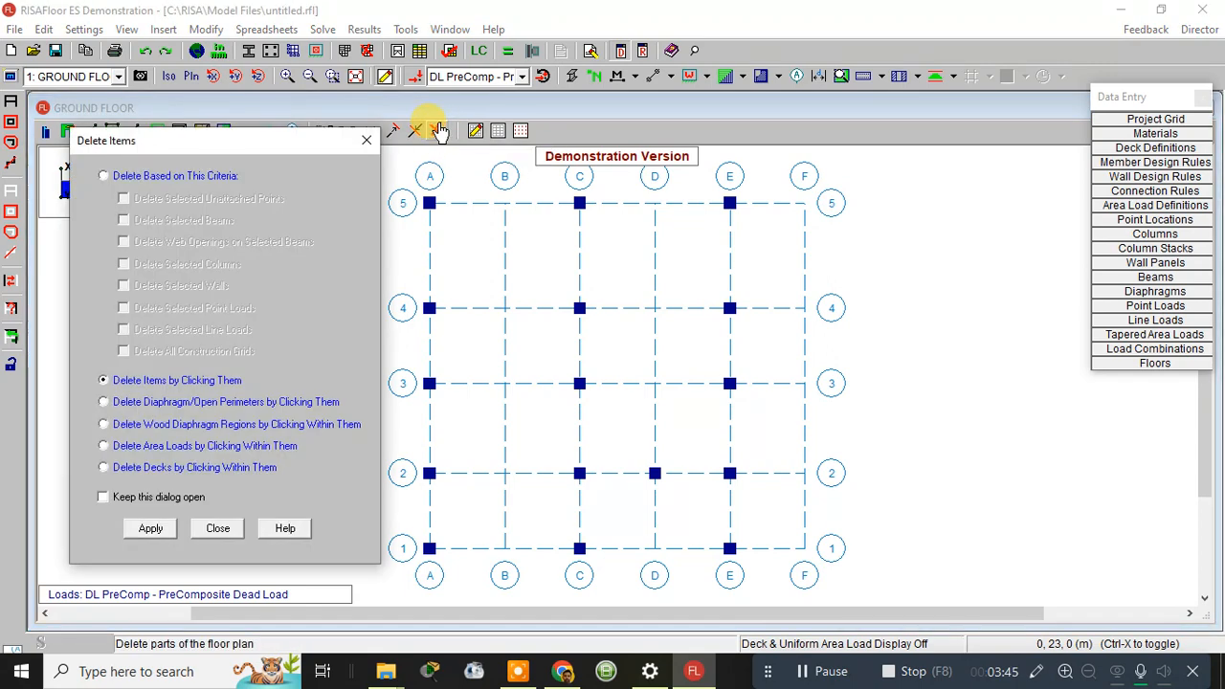
click(654, 473)
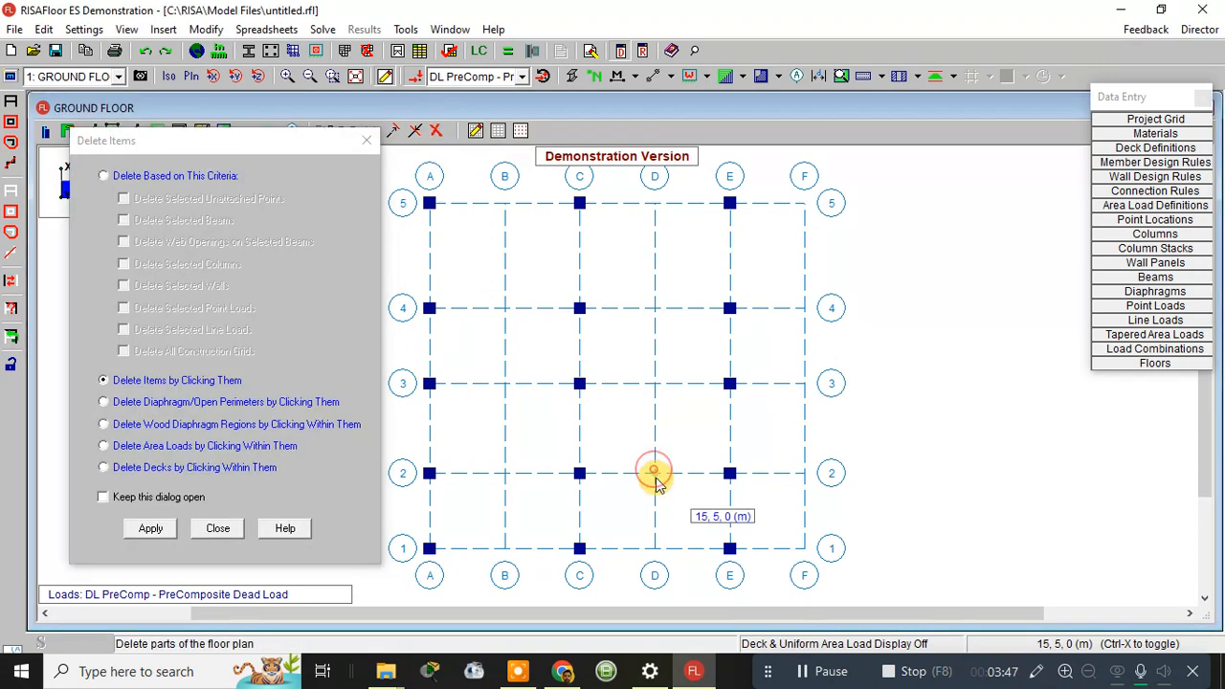
click(151, 528)
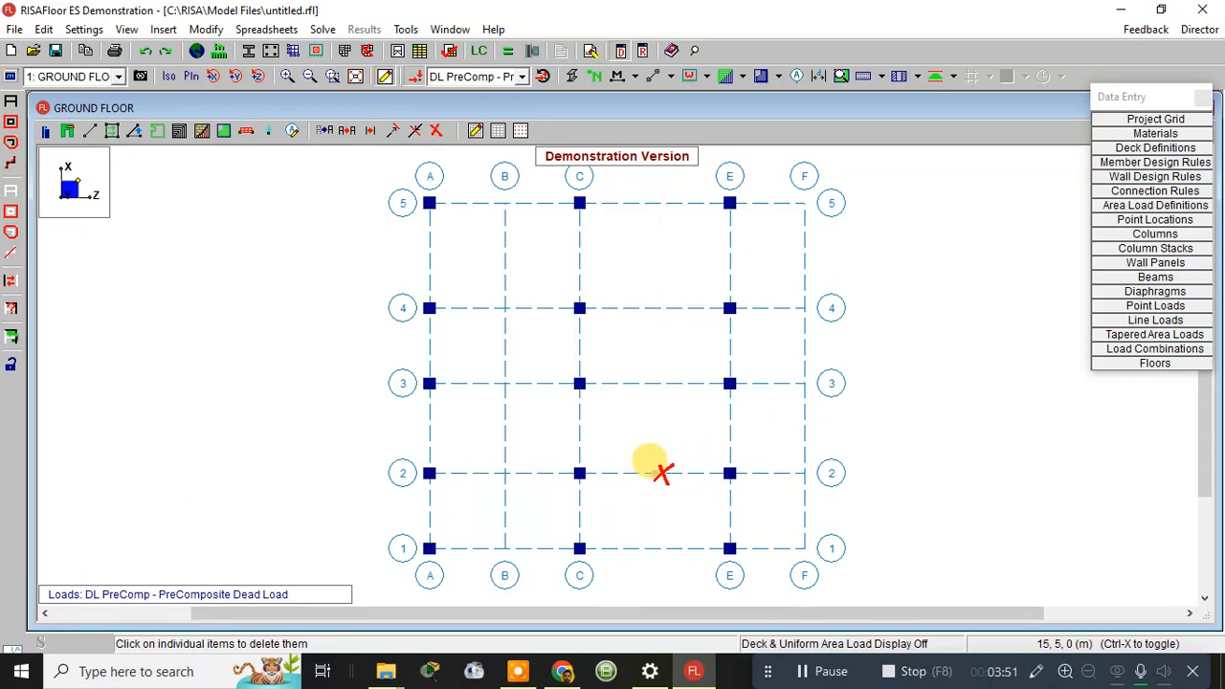
click(654, 472)
Delete grid lines 3, 4, 5, B, A and C, and turn off the display of the remaining project grid
click(622, 382)
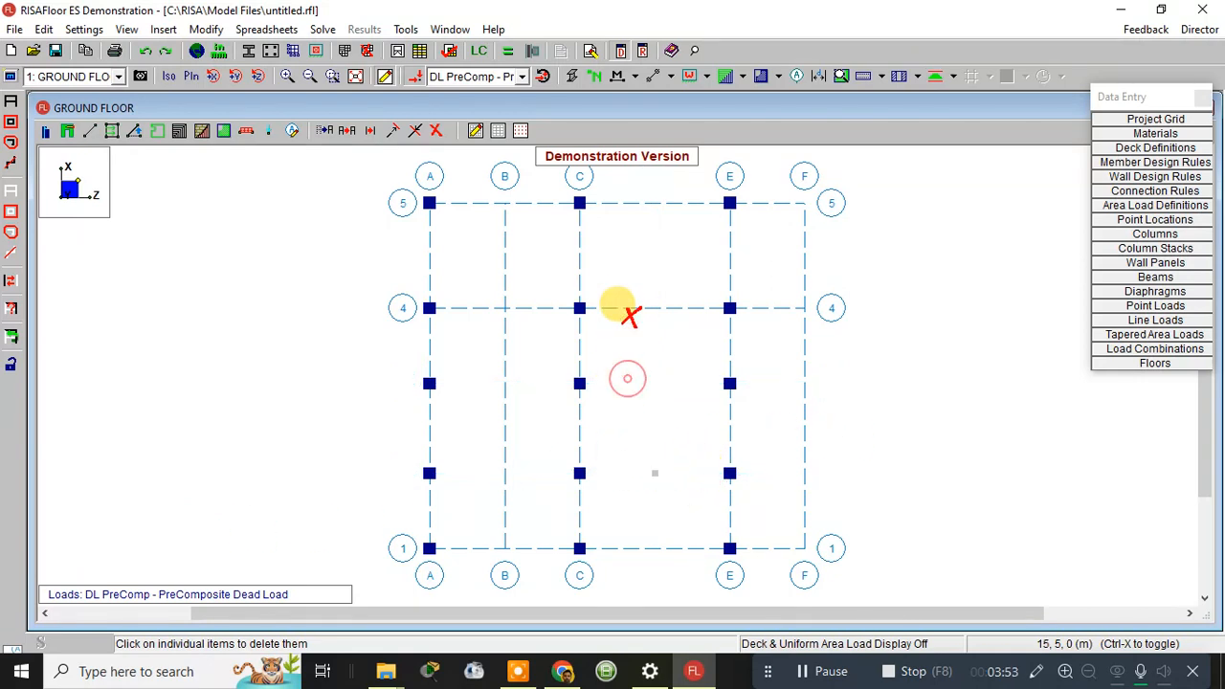
click(627, 307)
click(621, 203)
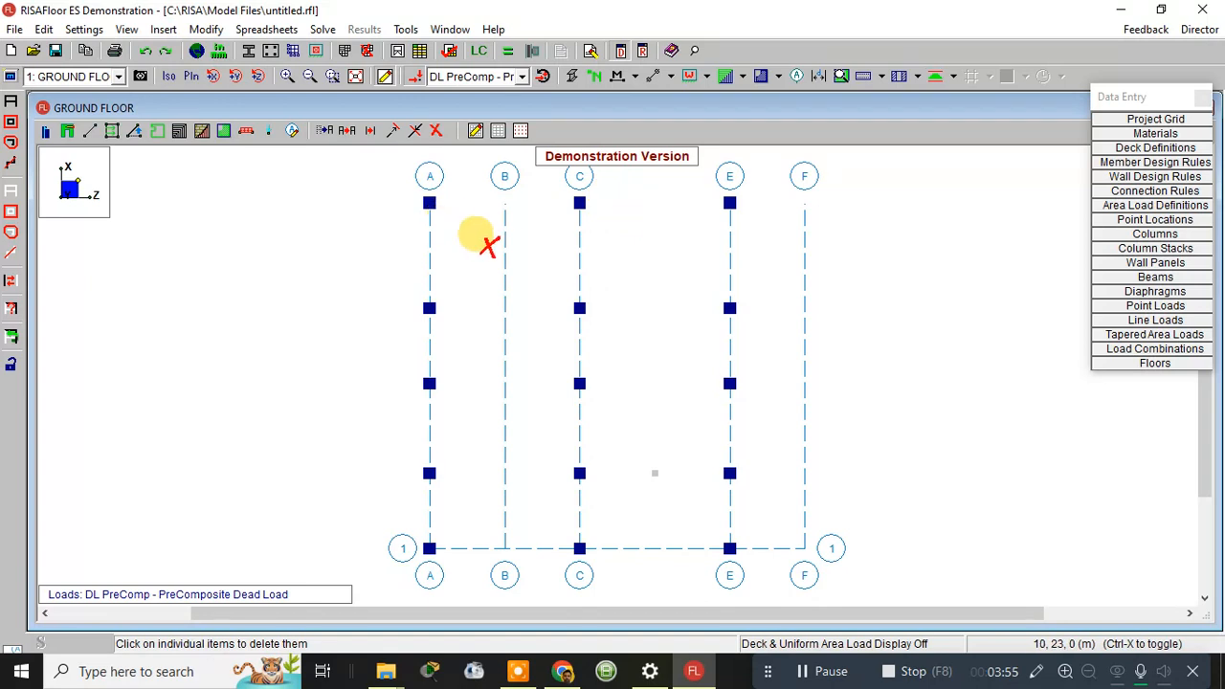
click(505, 250)
click(429, 256)
click(577, 255)
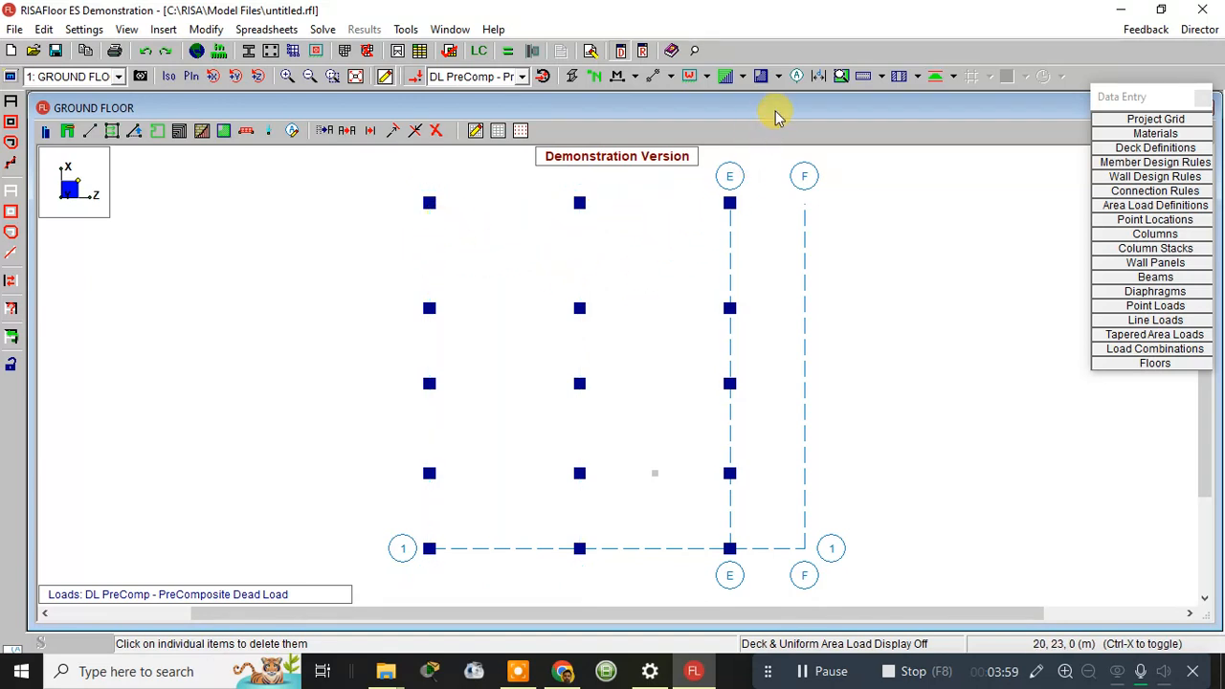
click(796, 79)
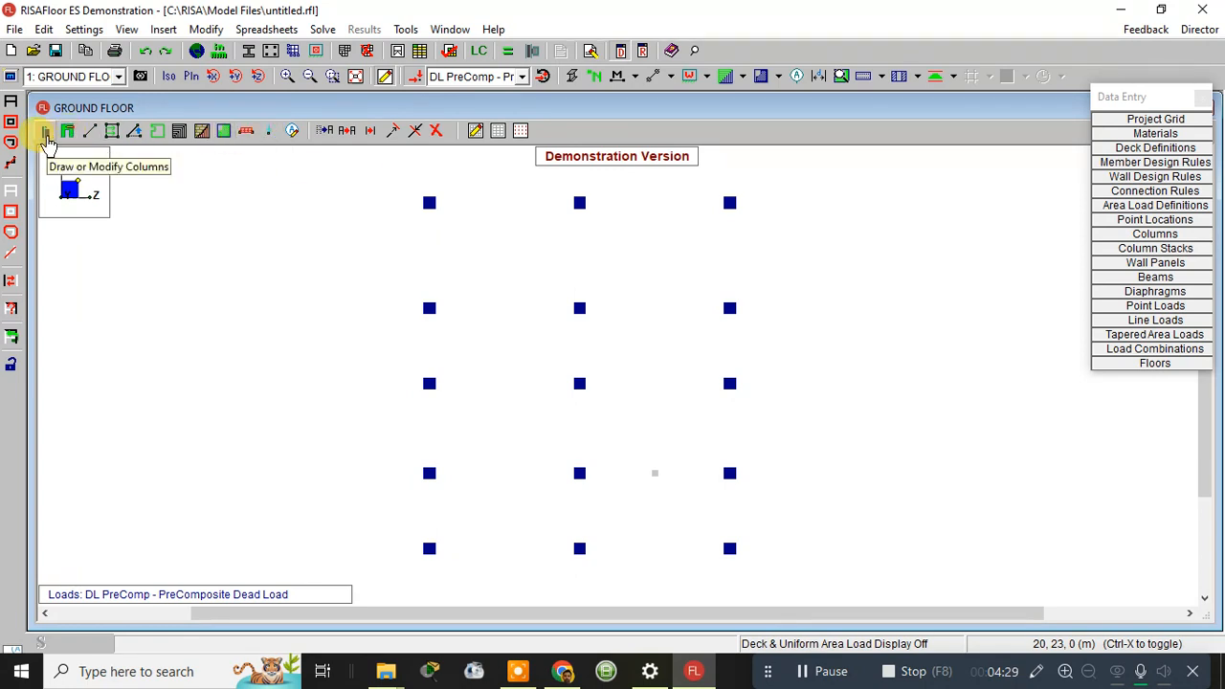
Start drawing masonry gravity wall panels from Base to GROUND FLOOR with Typical design rule, prefix WP and opening template None
click(67, 137)
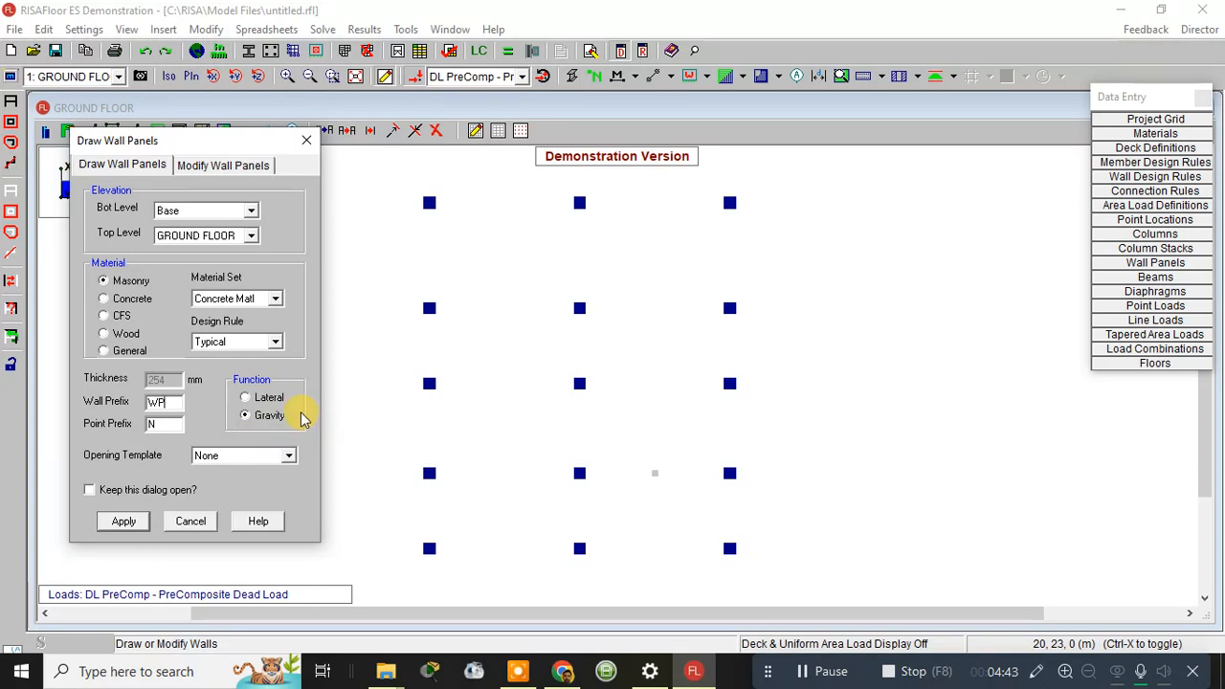
click(286, 464)
click(265, 456)
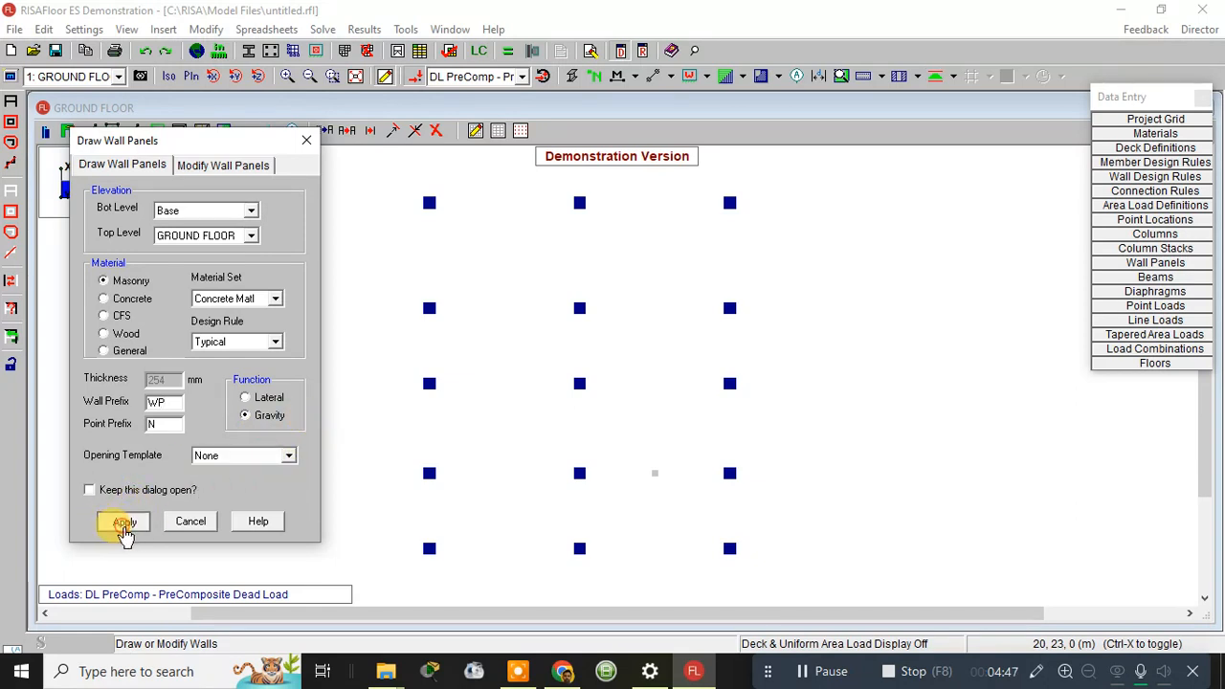
click(122, 524)
Draw wall panels around the building perimeter in a closed loop, connecting each outer column to the next
click(429, 202)
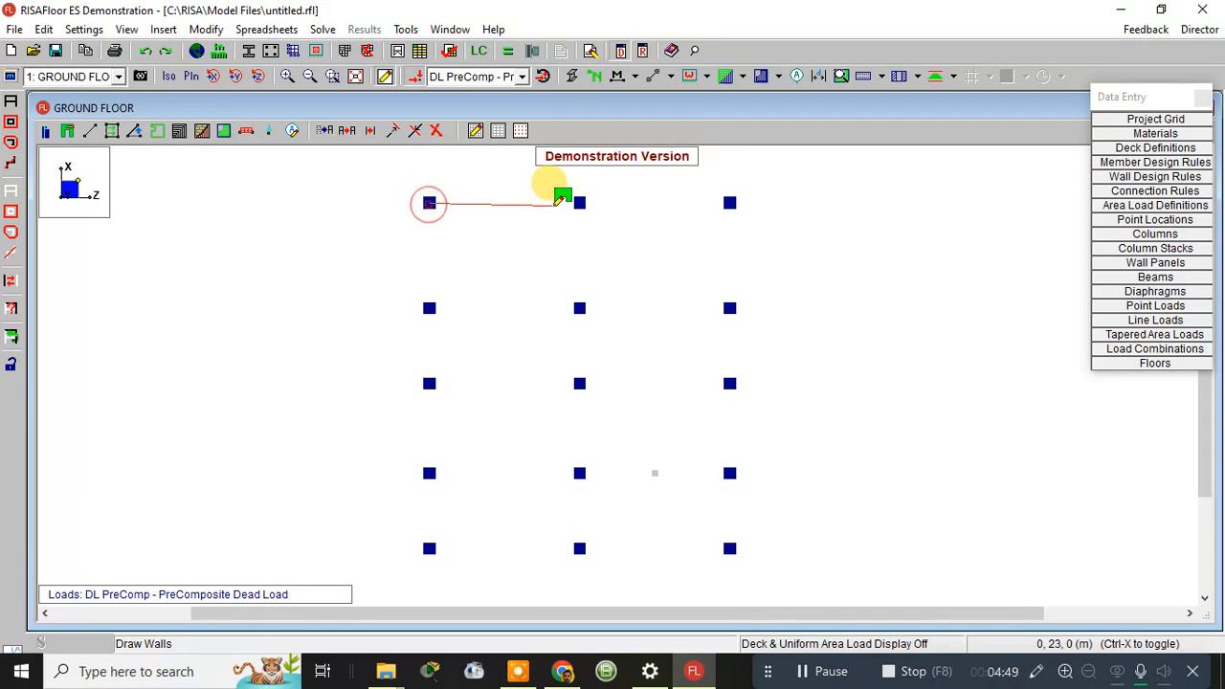
click(578, 202)
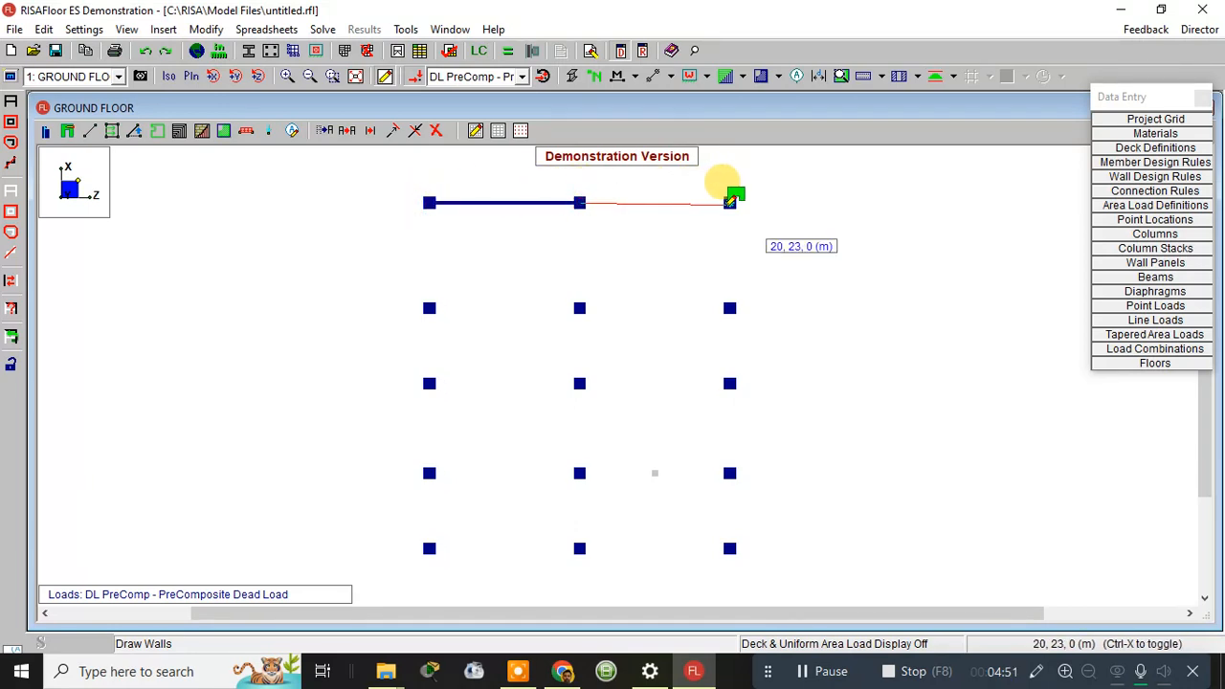
click(729, 202)
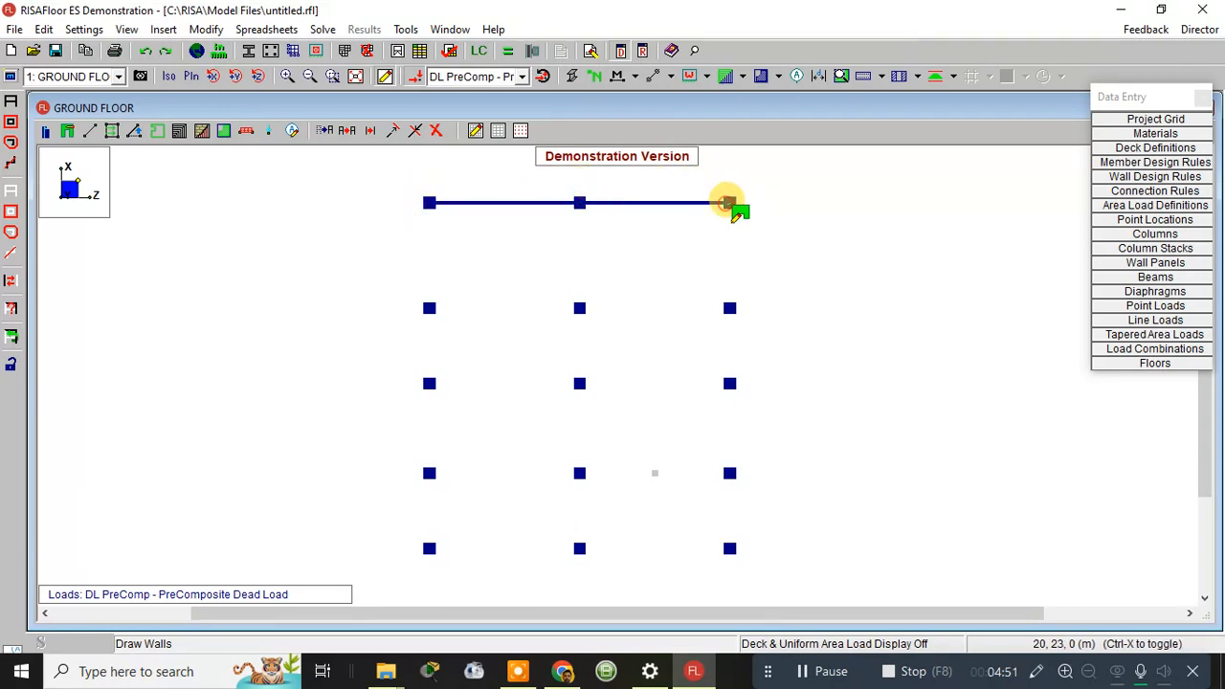
click(729, 307)
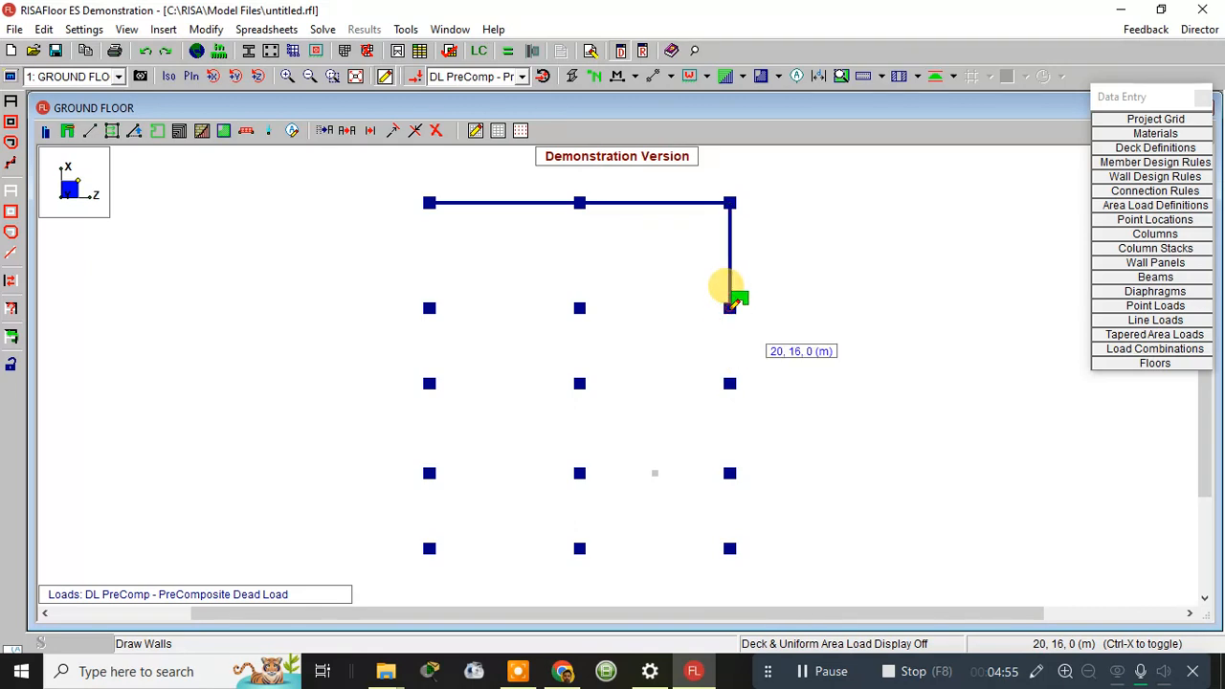
click(731, 383)
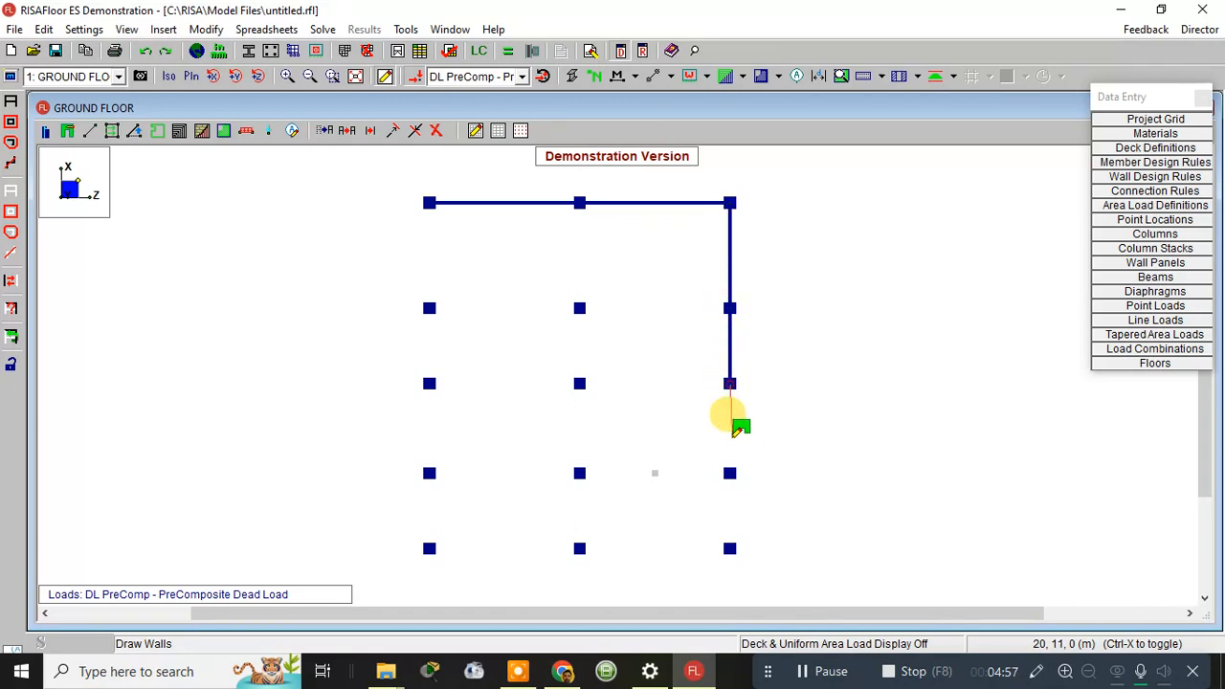
click(731, 473)
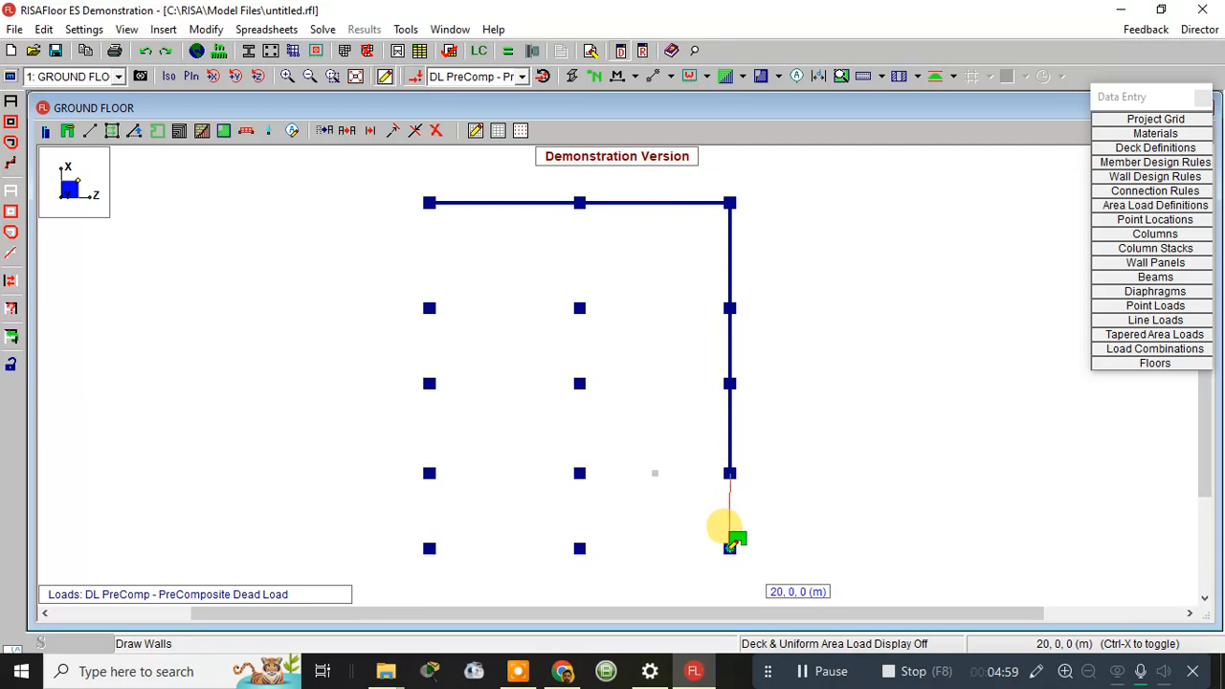
click(579, 547)
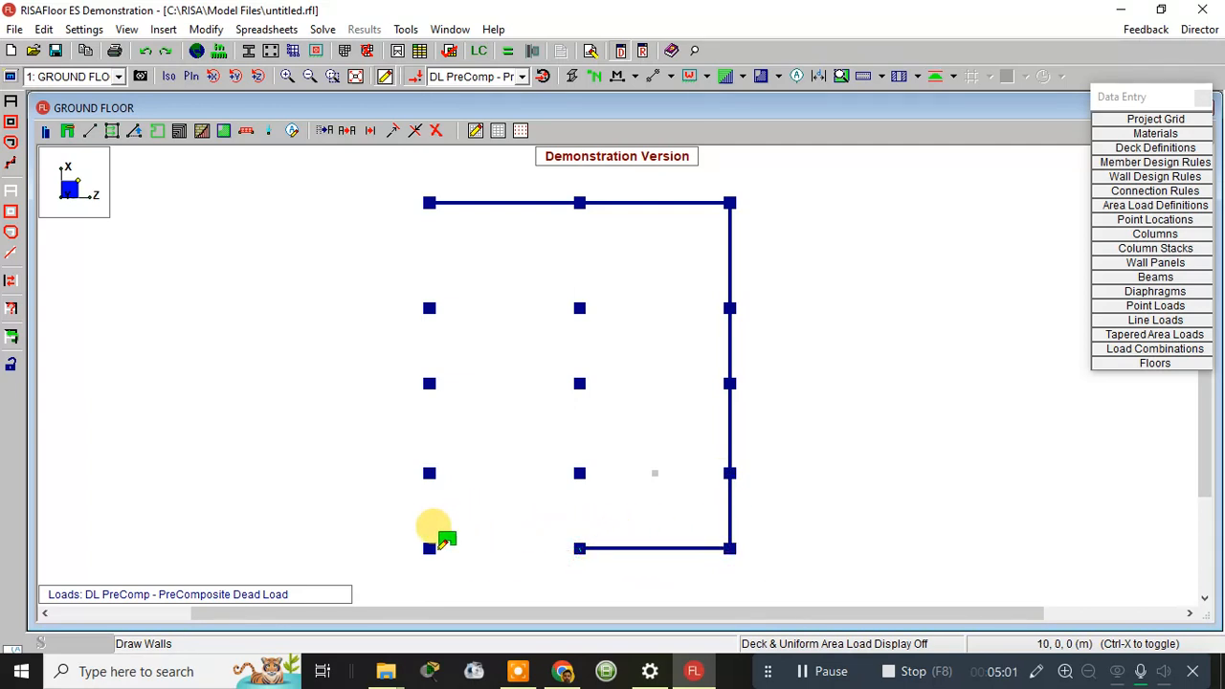
click(428, 547)
click(429, 472)
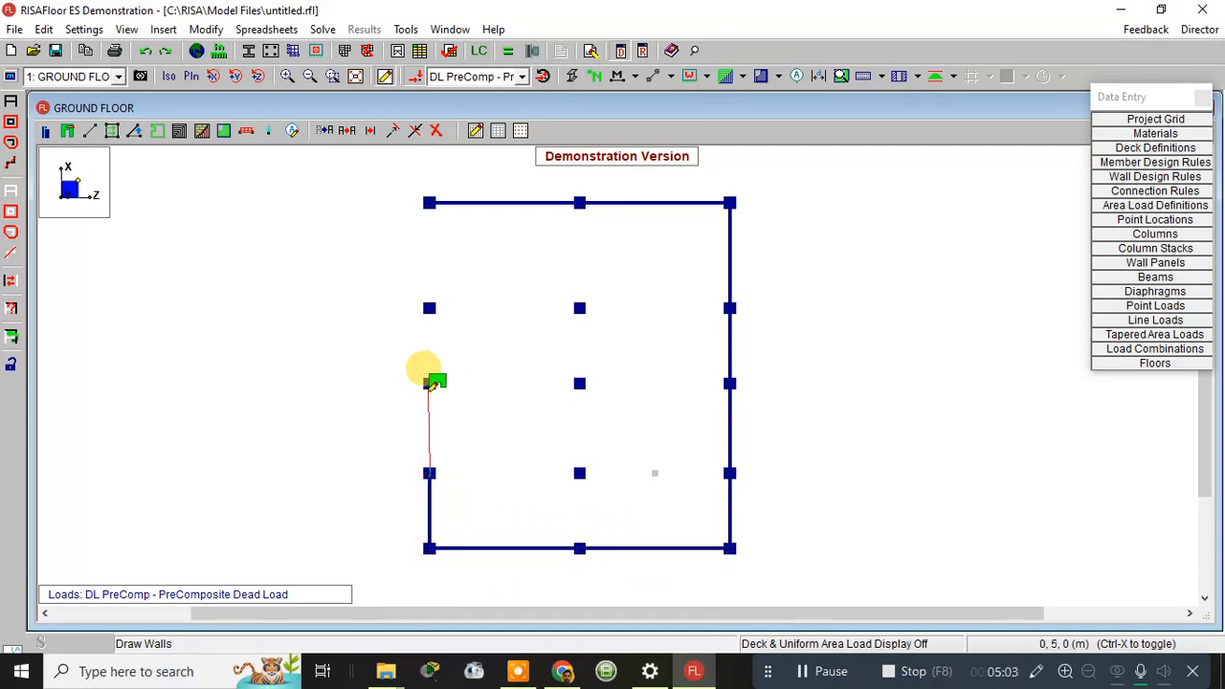
click(428, 383)
click(429, 307)
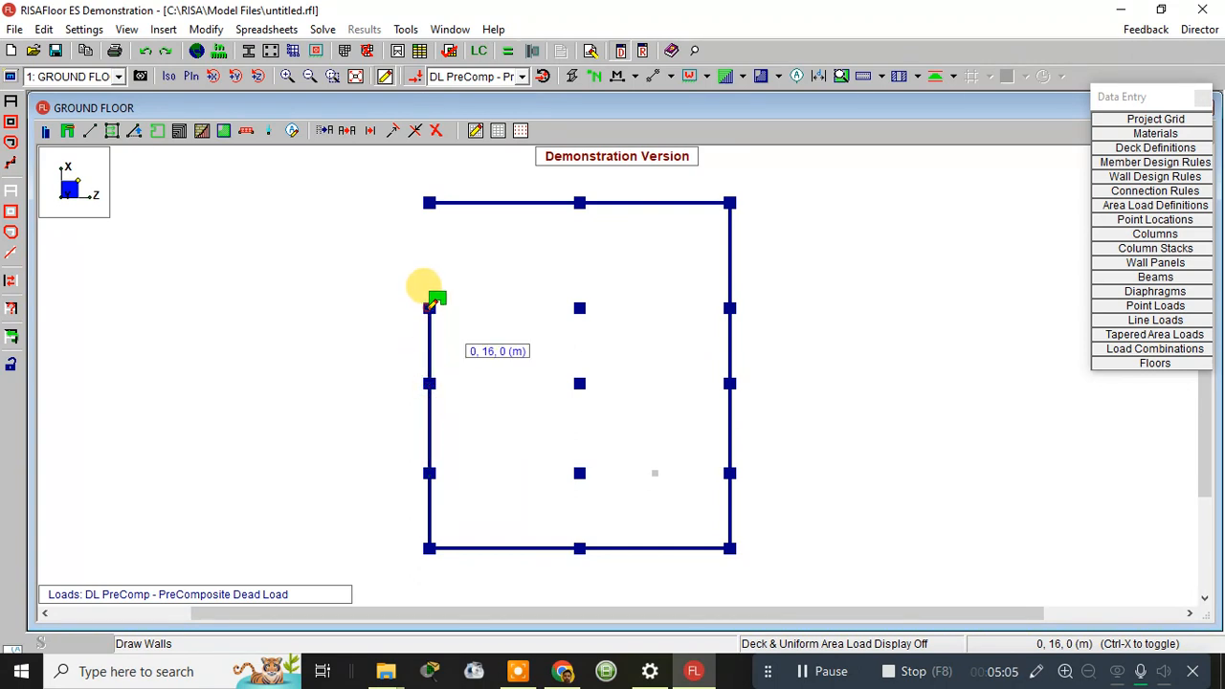
click(429, 203)
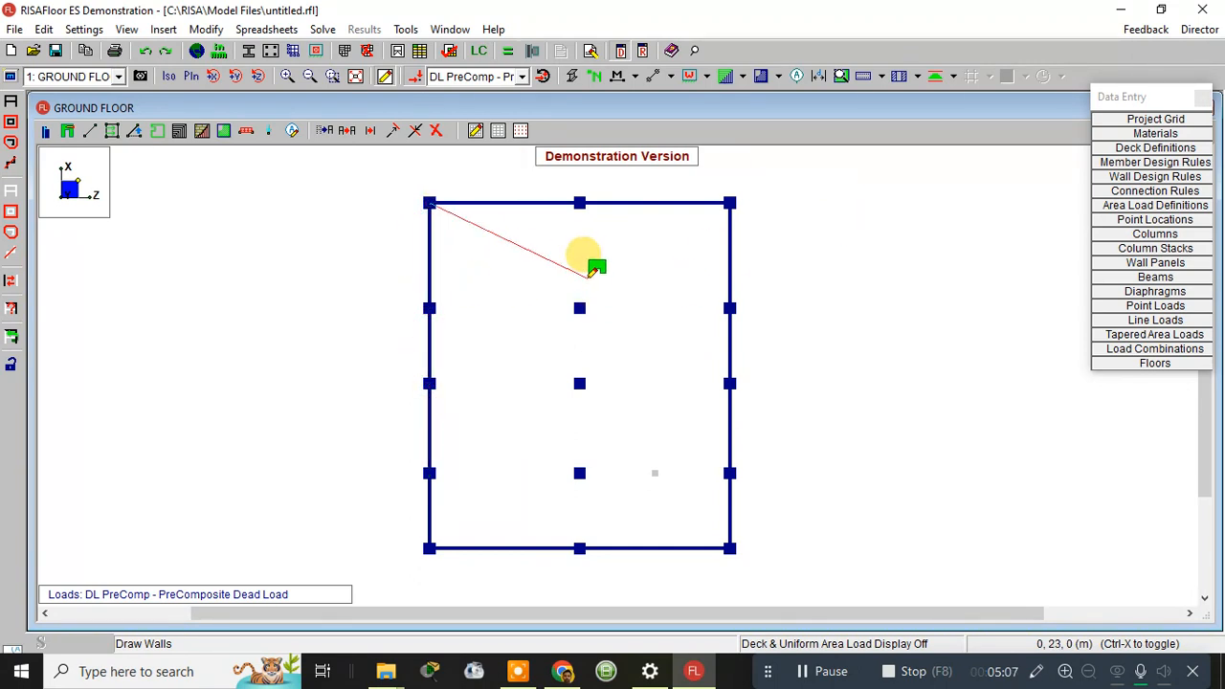
Draw wall panels along the full length of the middle column line and end the wall chain
click(579, 203)
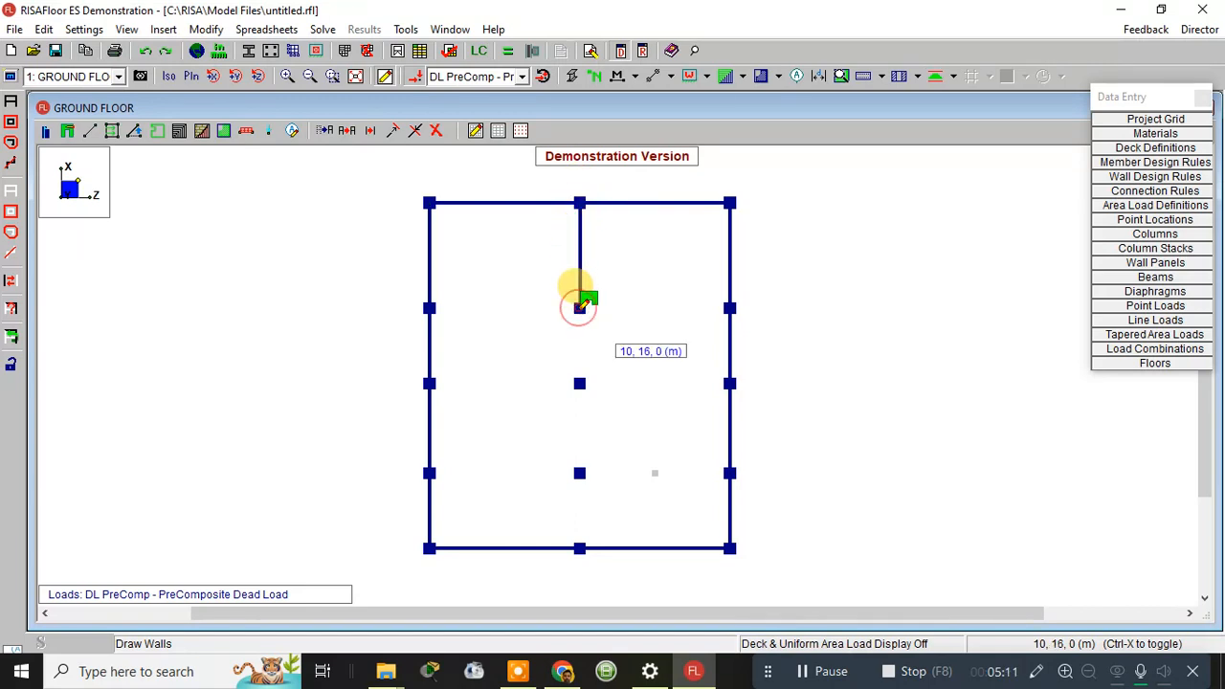
click(579, 308)
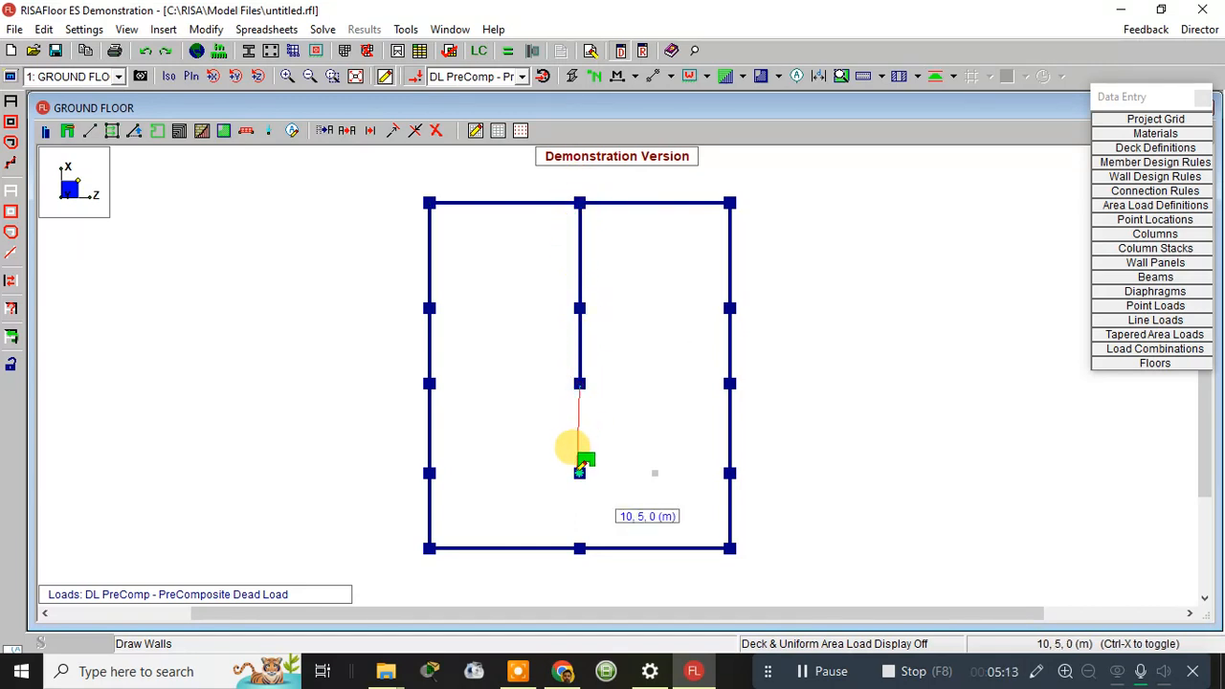
click(579, 472)
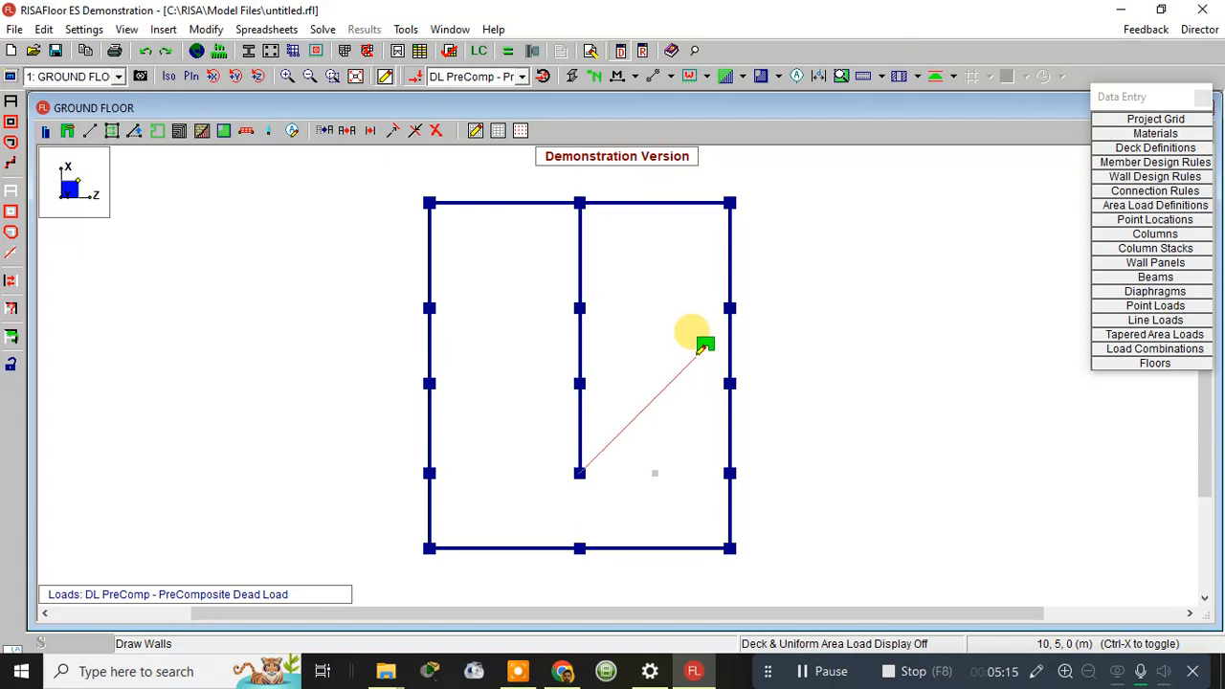
click(579, 548)
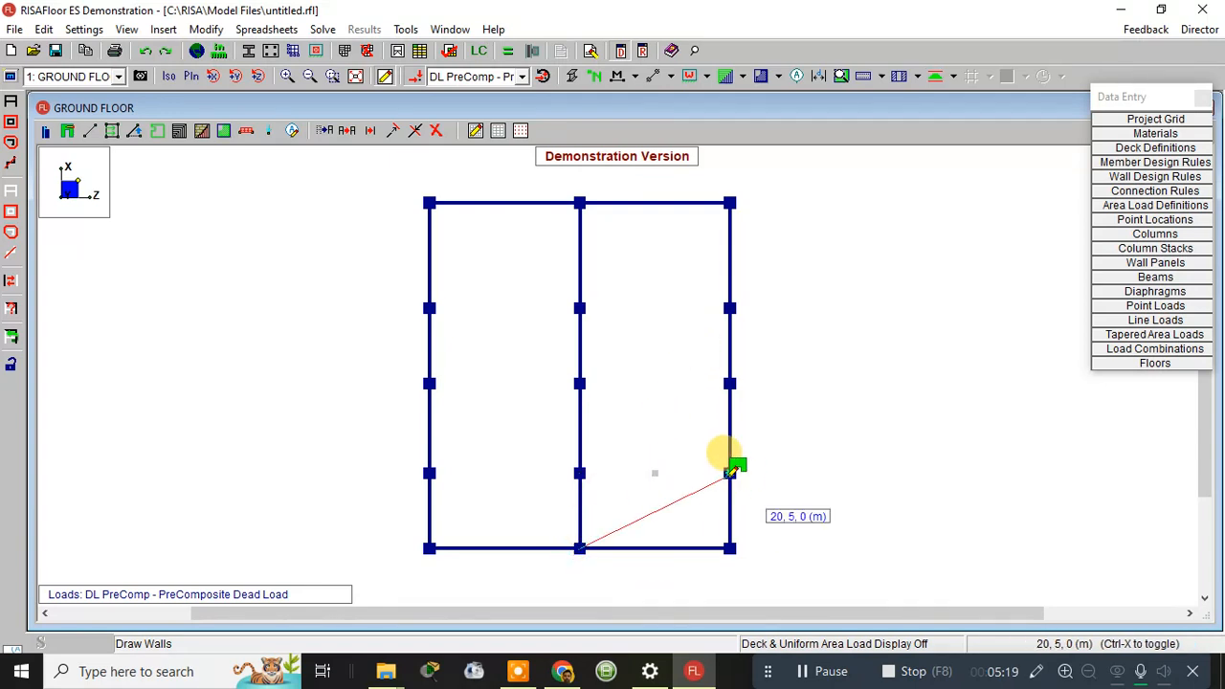
right_click(654, 469)
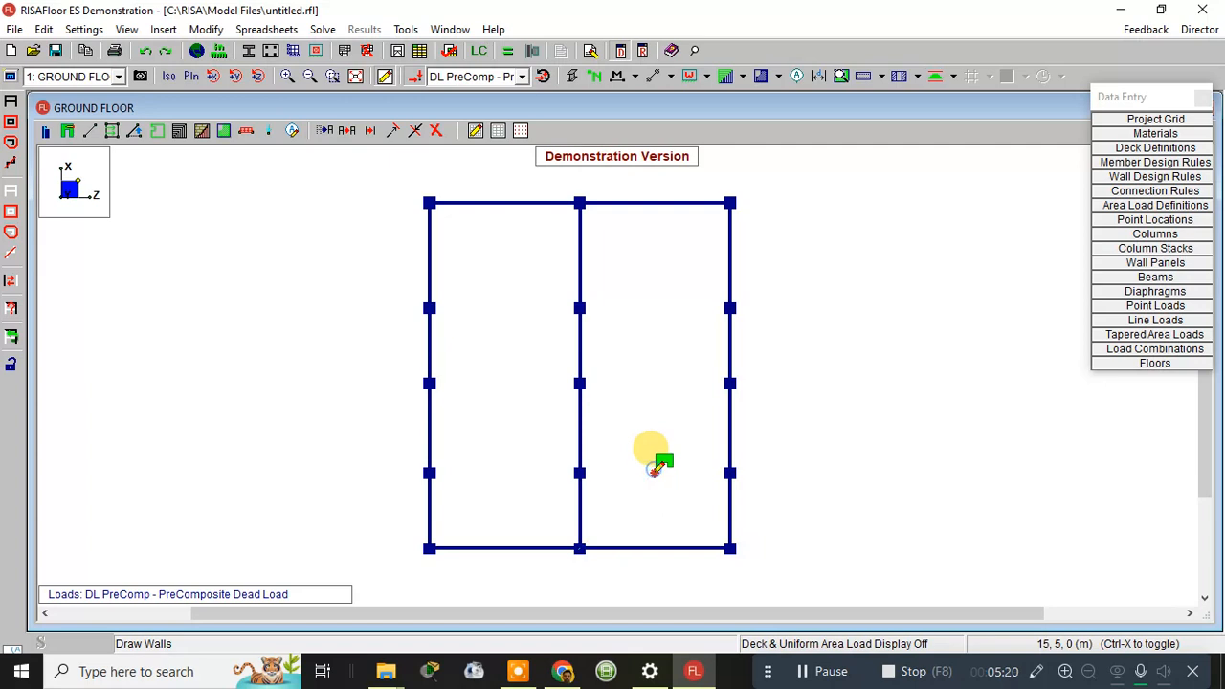
Draw cross walls through the three interior column rows between the two outer side walls, and finish wall drawing
click(730, 473)
click(578, 473)
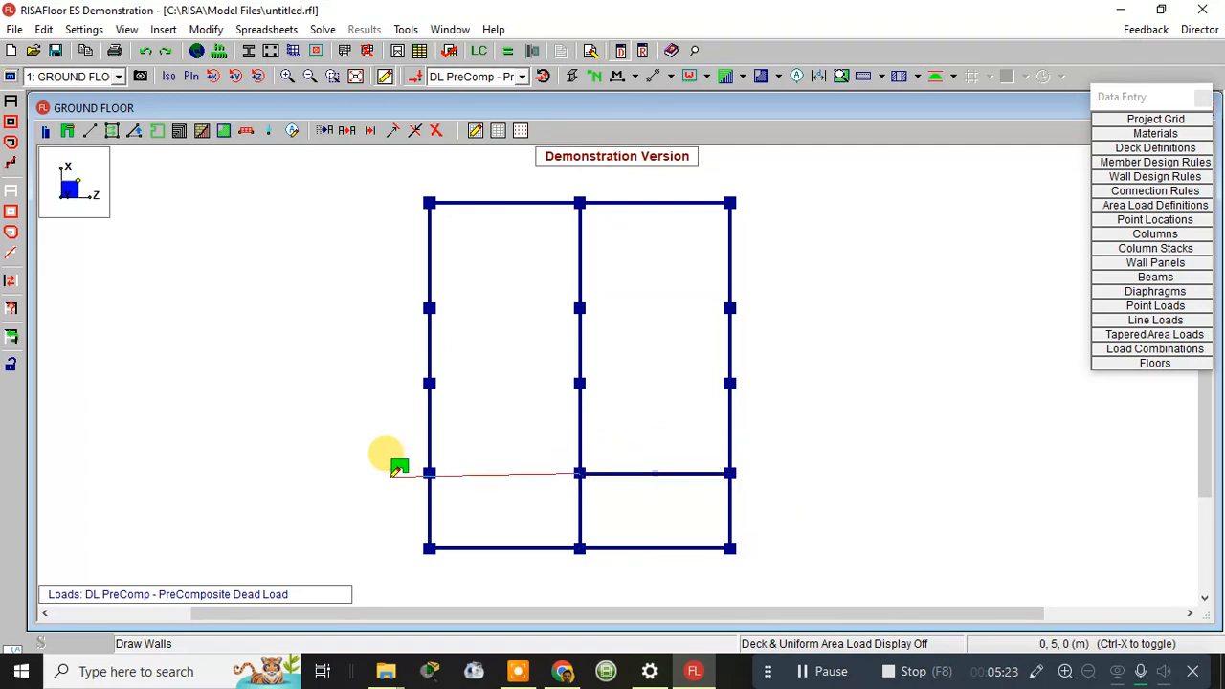
click(428, 473)
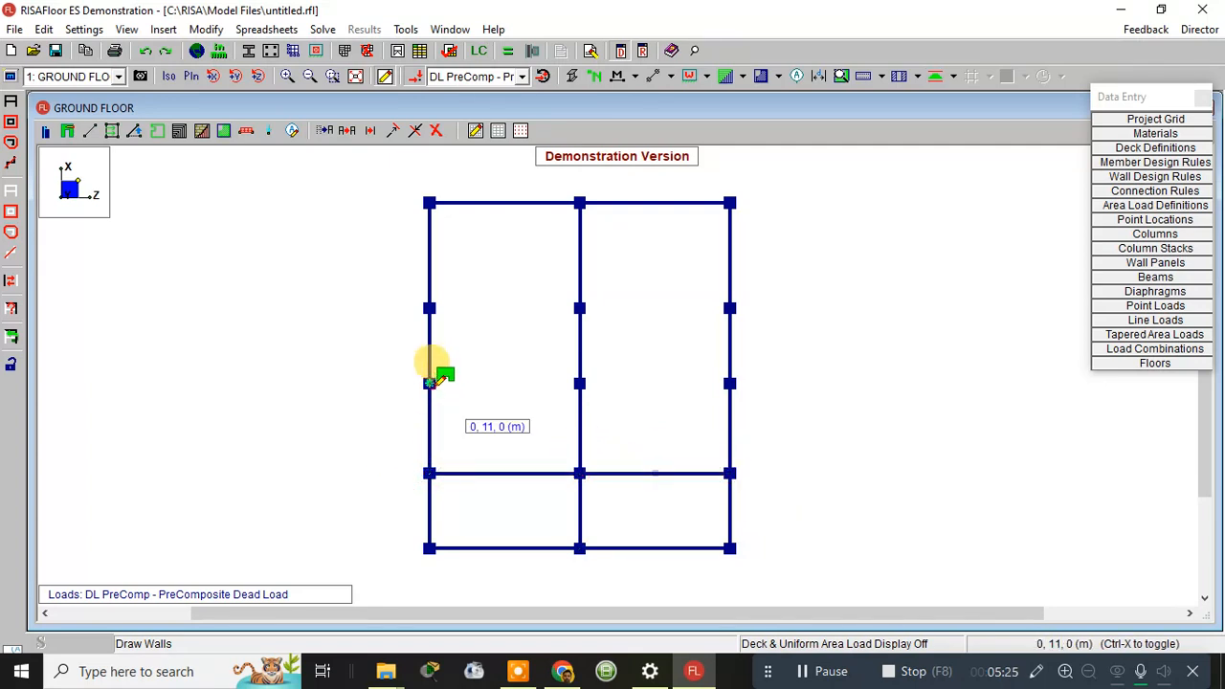
click(429, 383)
click(579, 383)
click(730, 383)
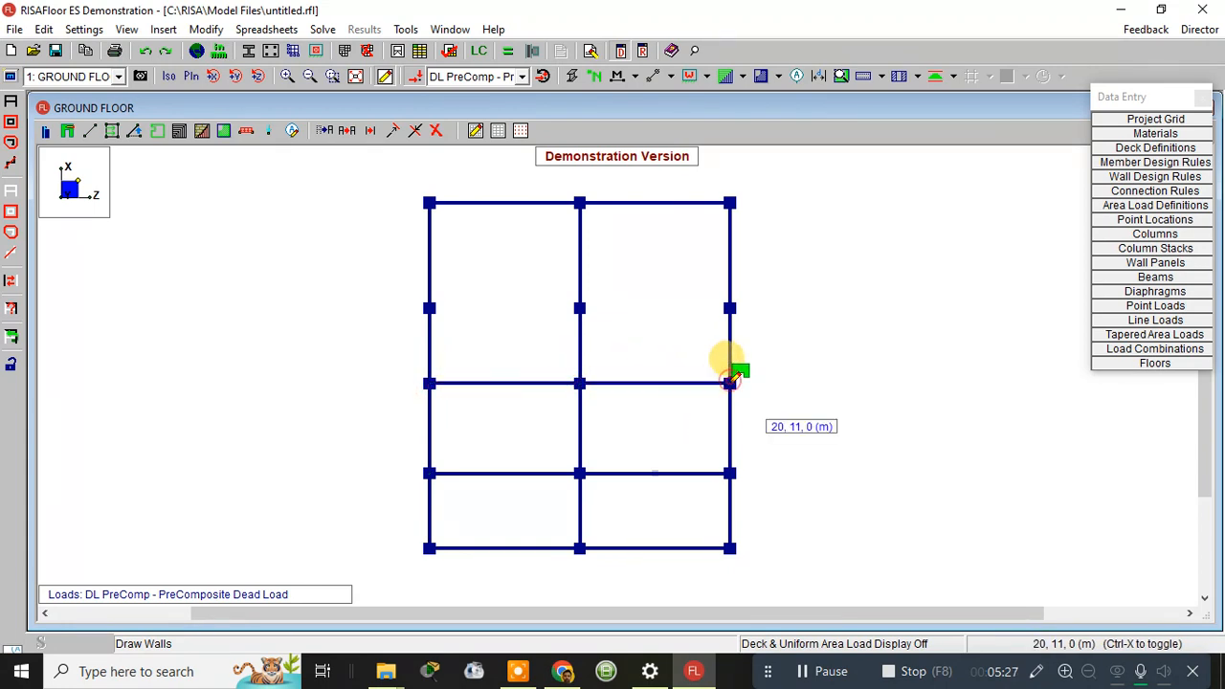
click(730, 308)
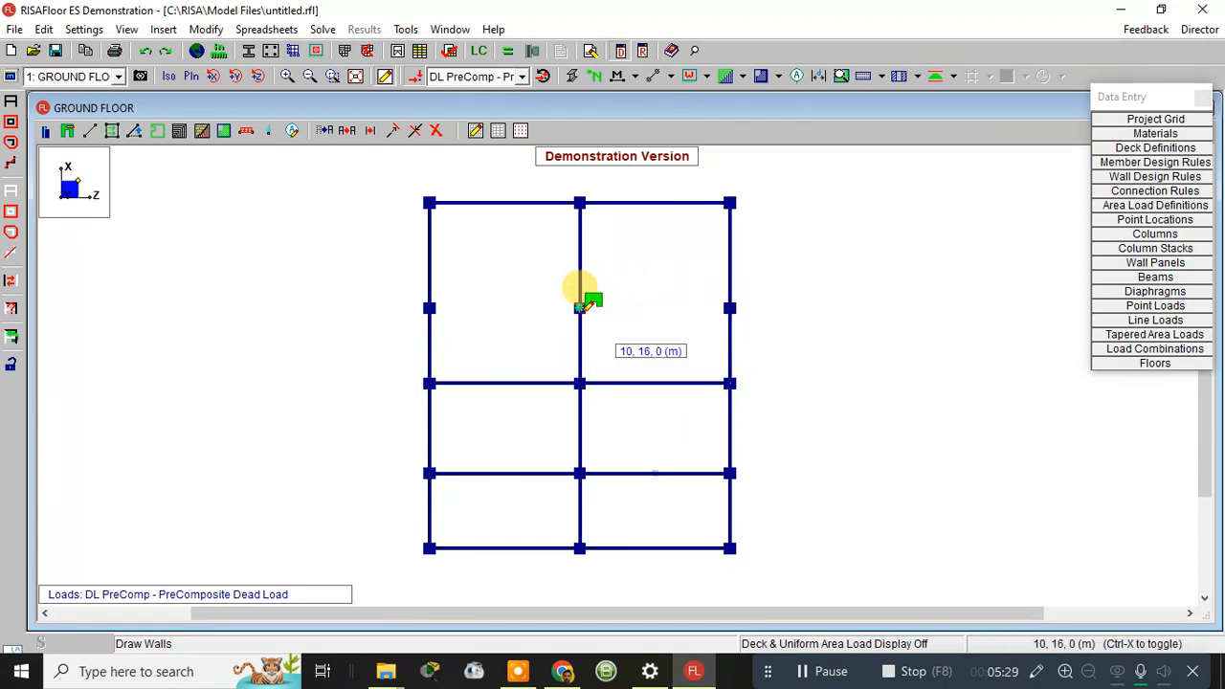
click(579, 307)
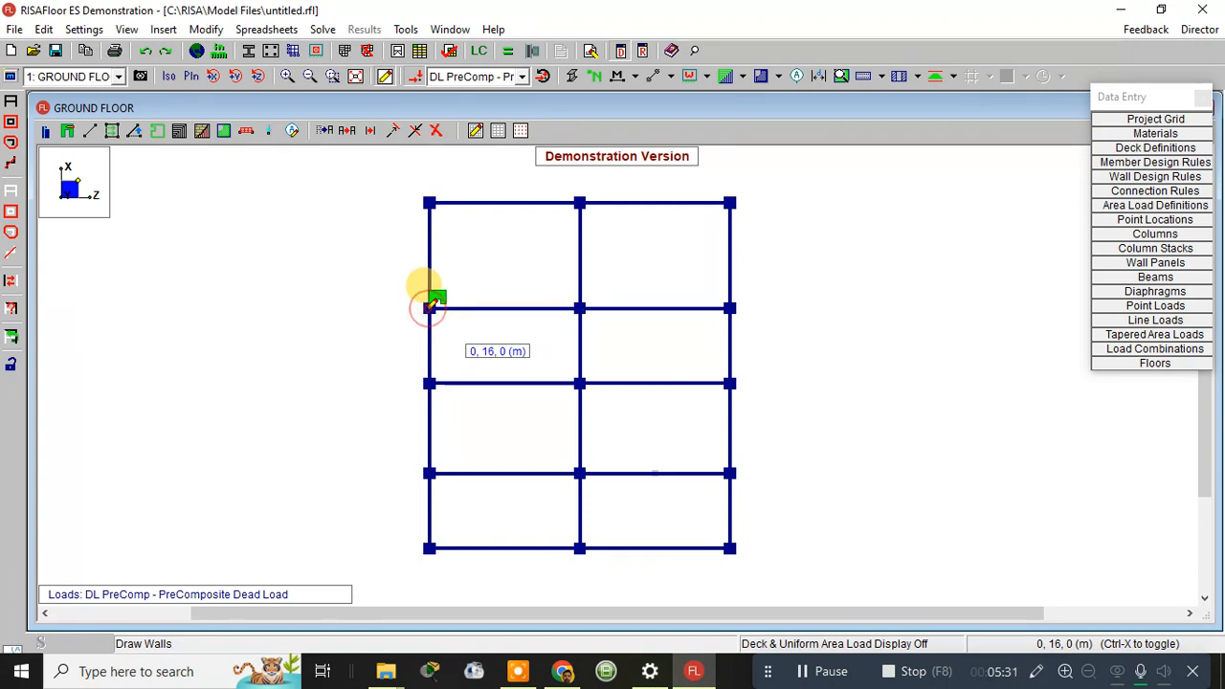
right_click(486, 275)
right_click(921, 214)
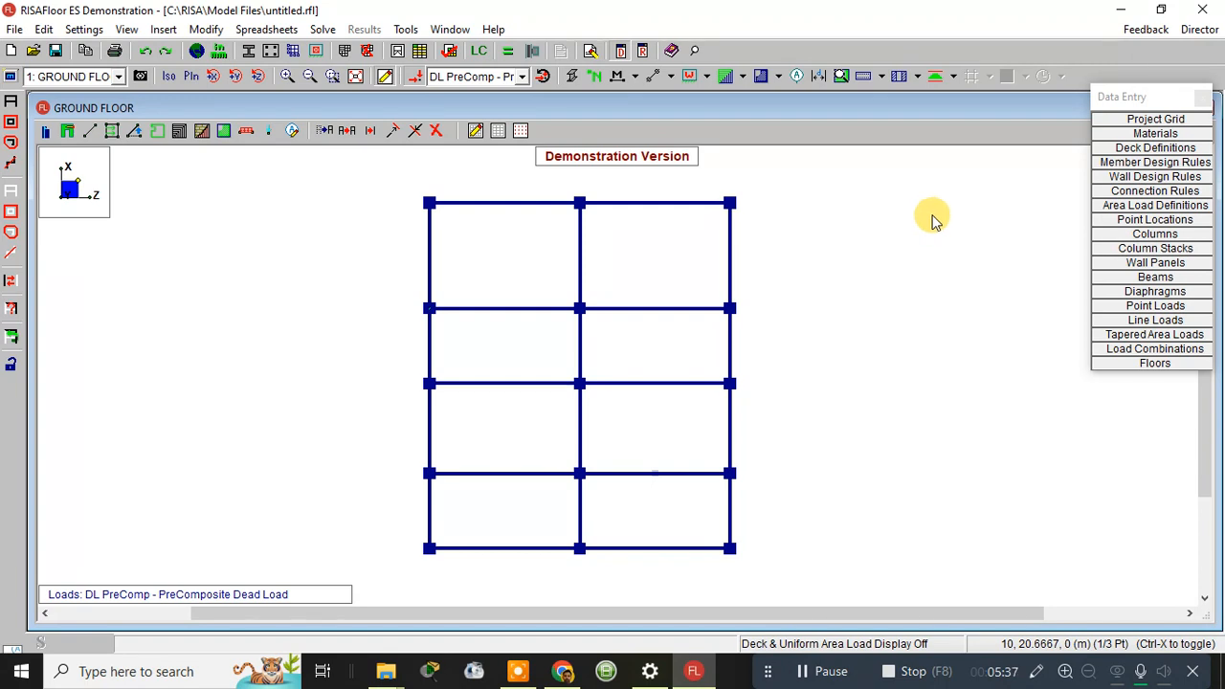
Display the Full Model view to examine the columns and wall panels in 3D
click(119, 77)
click(84, 109)
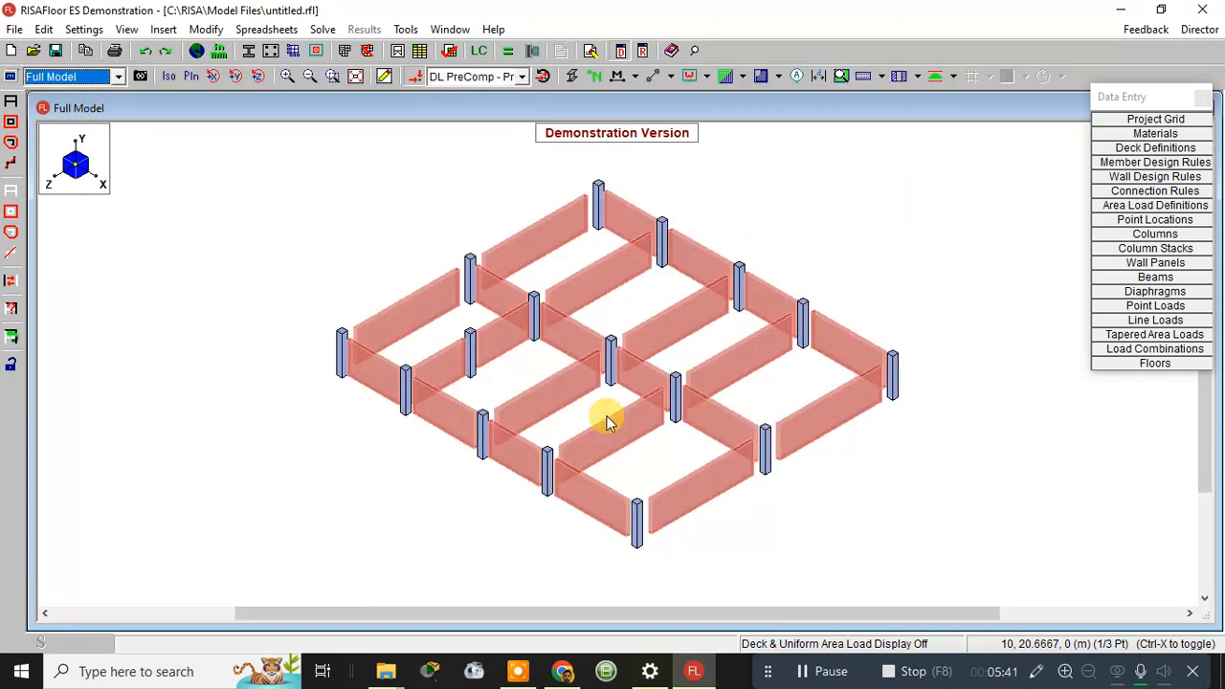
scroll(990, 483, down, 2)
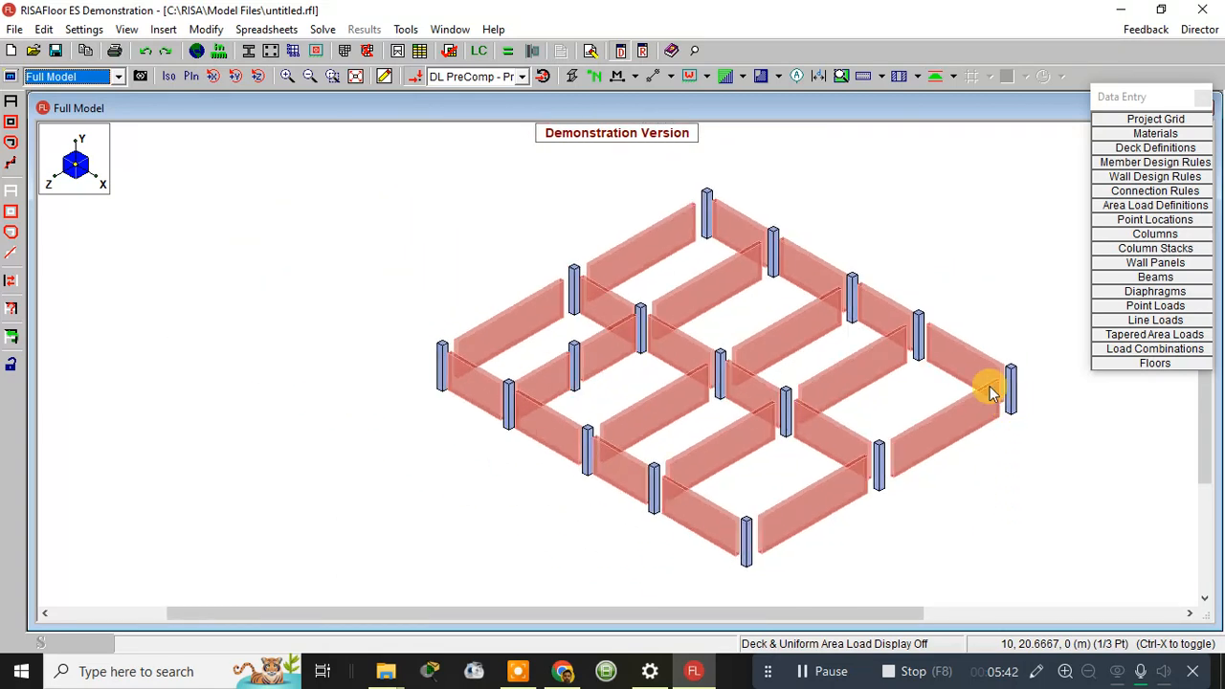
right_click(854, 223)
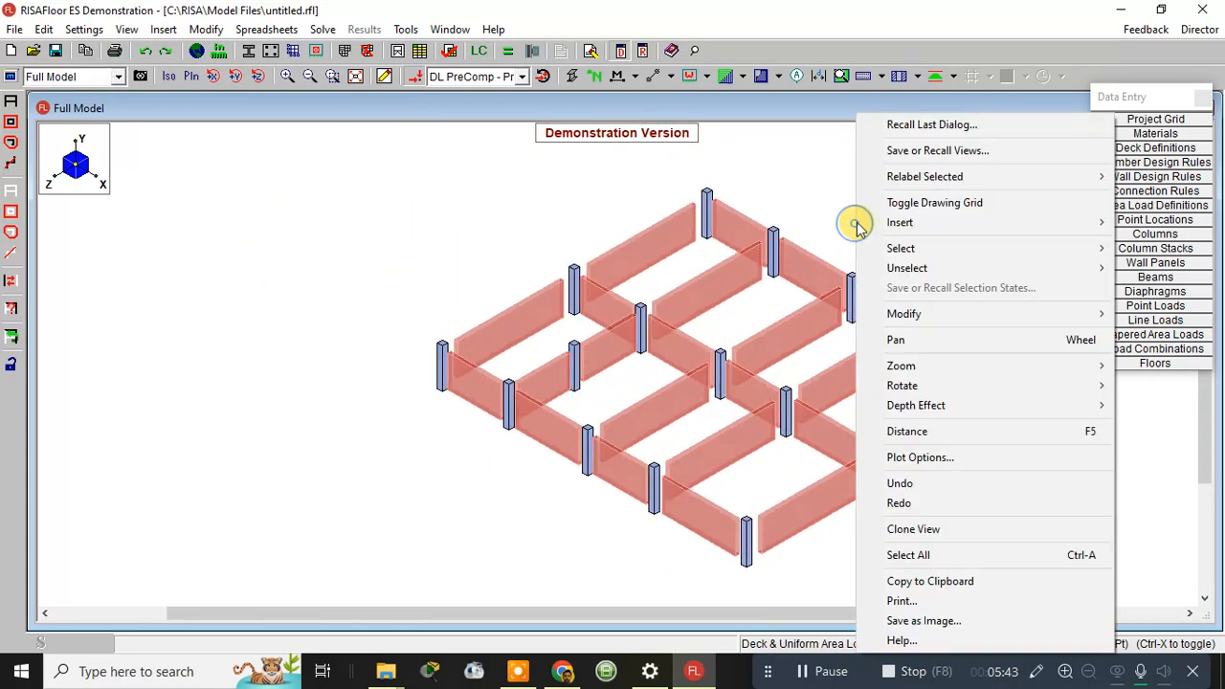
click(905, 206)
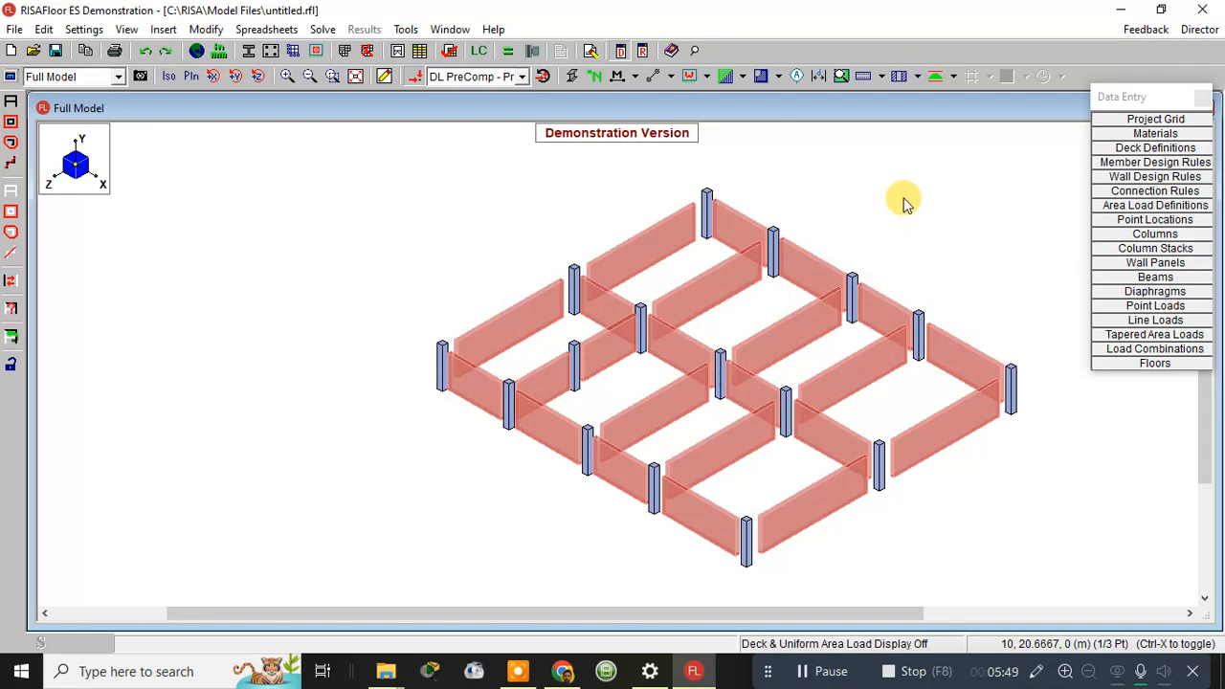
right_click(905, 203)
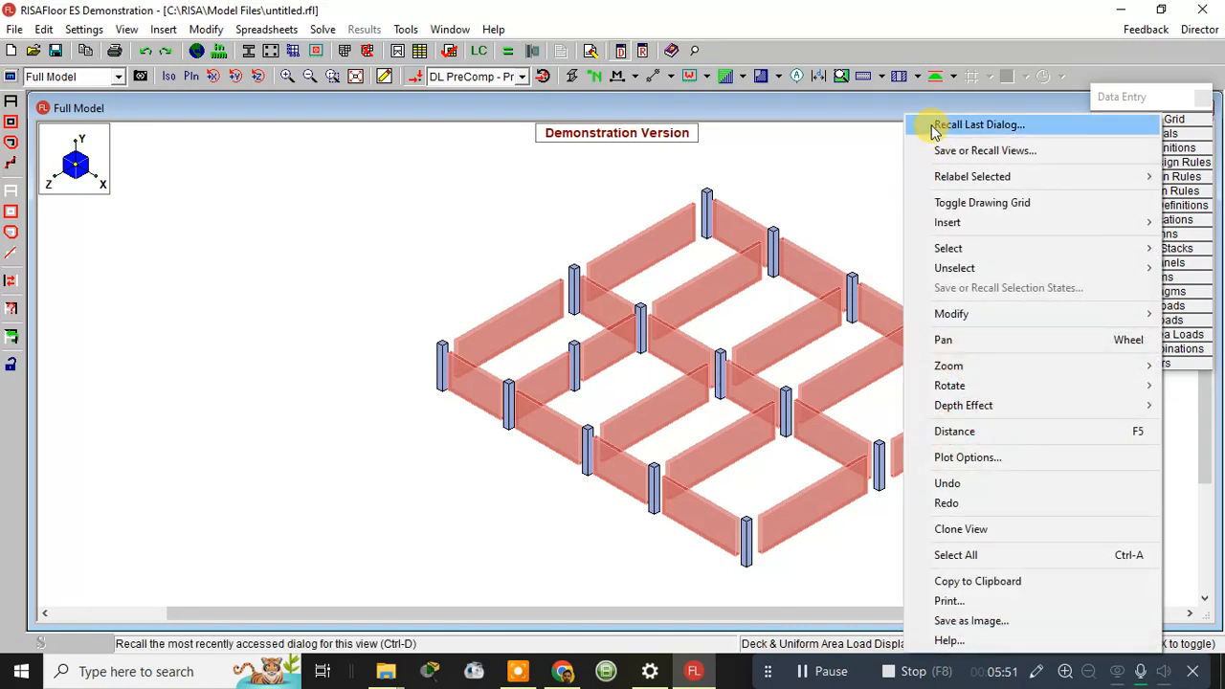
click(976, 124)
right_click(907, 230)
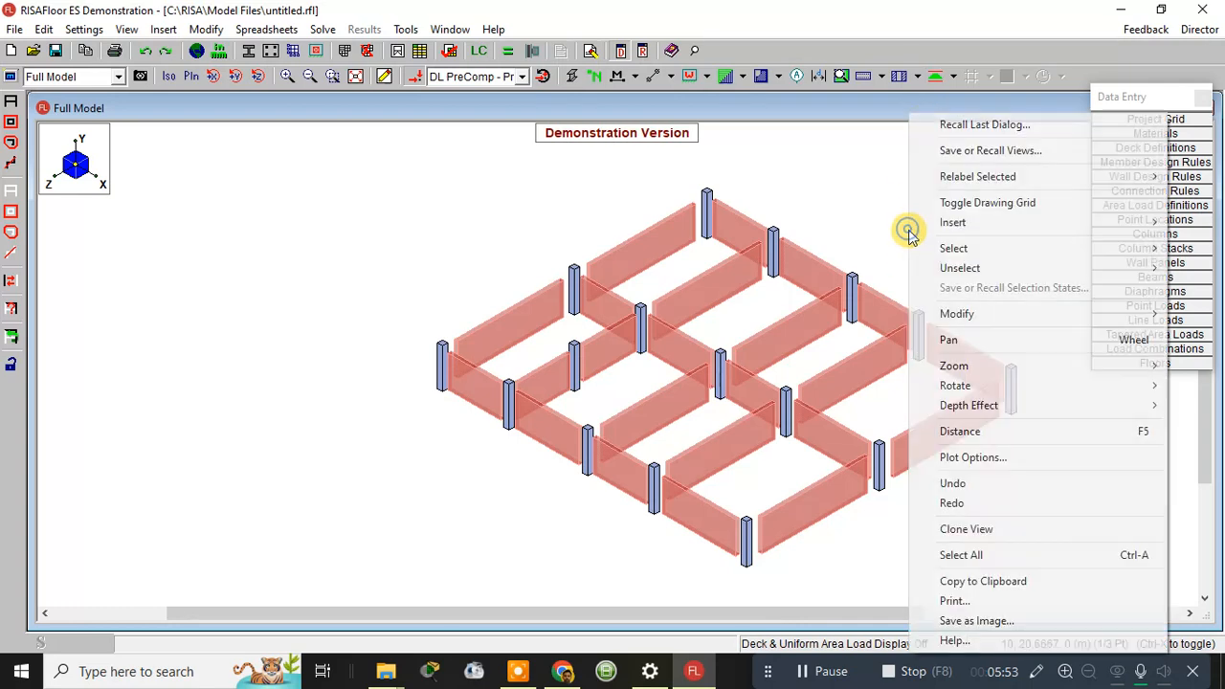
click(827, 180)
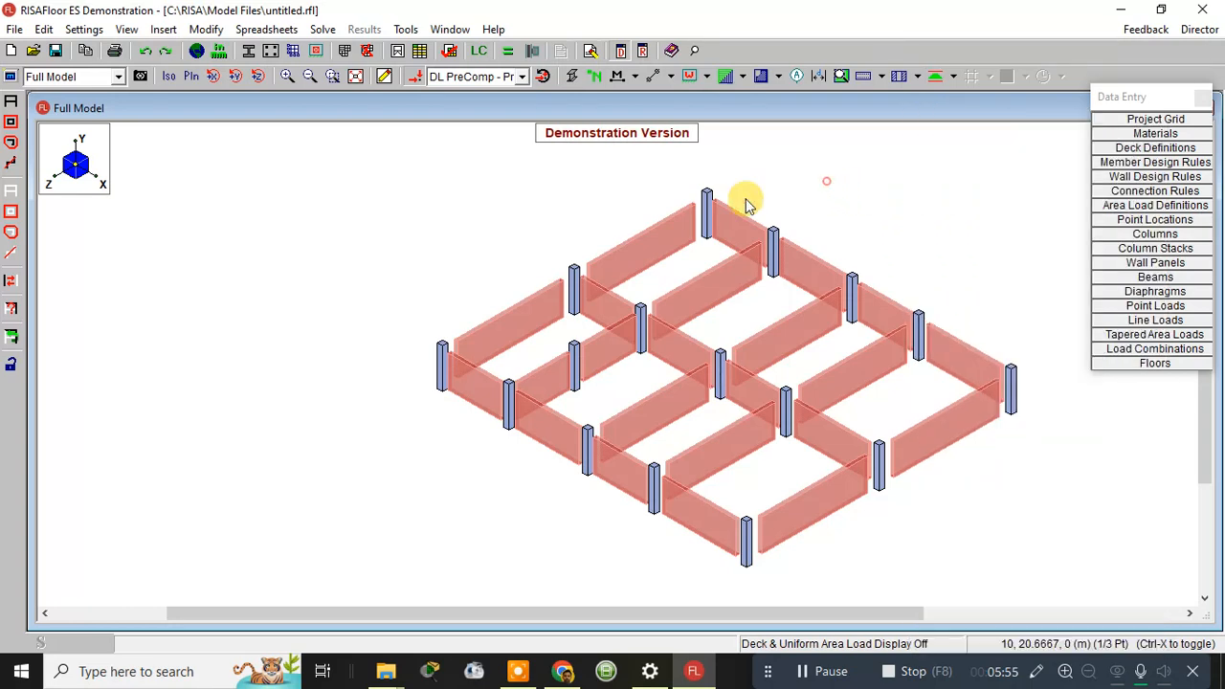
Set the model display to Rendered at 100% of member length and apply it
click(10, 77)
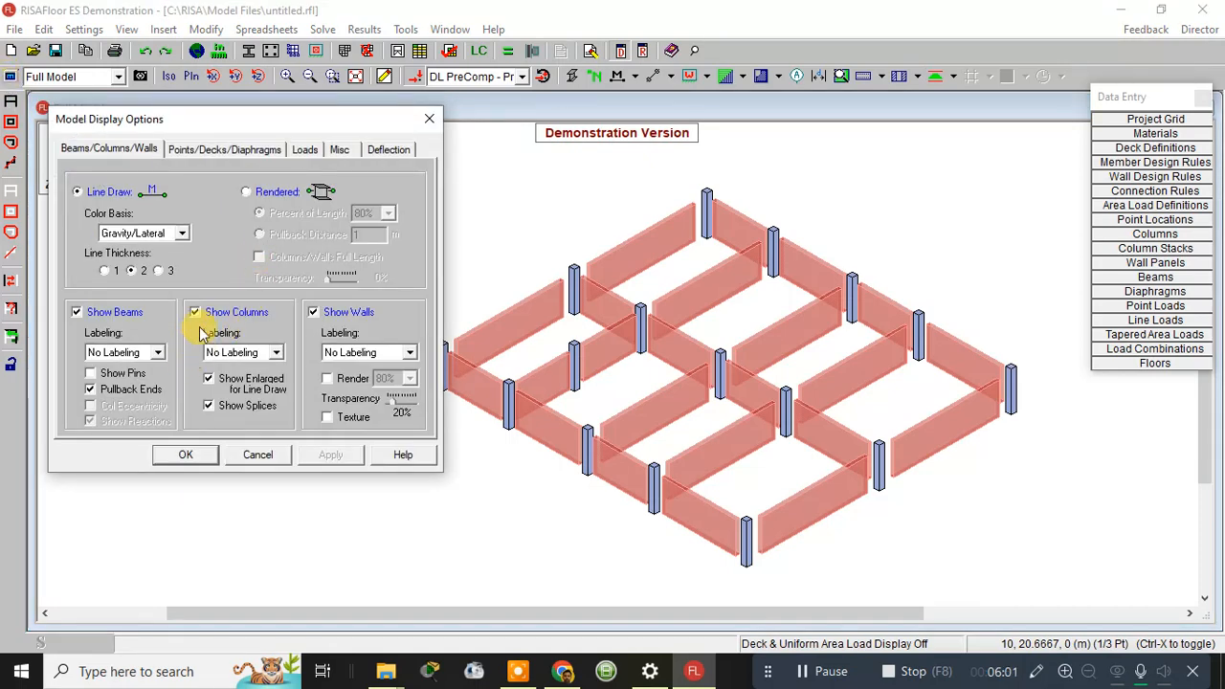
click(245, 192)
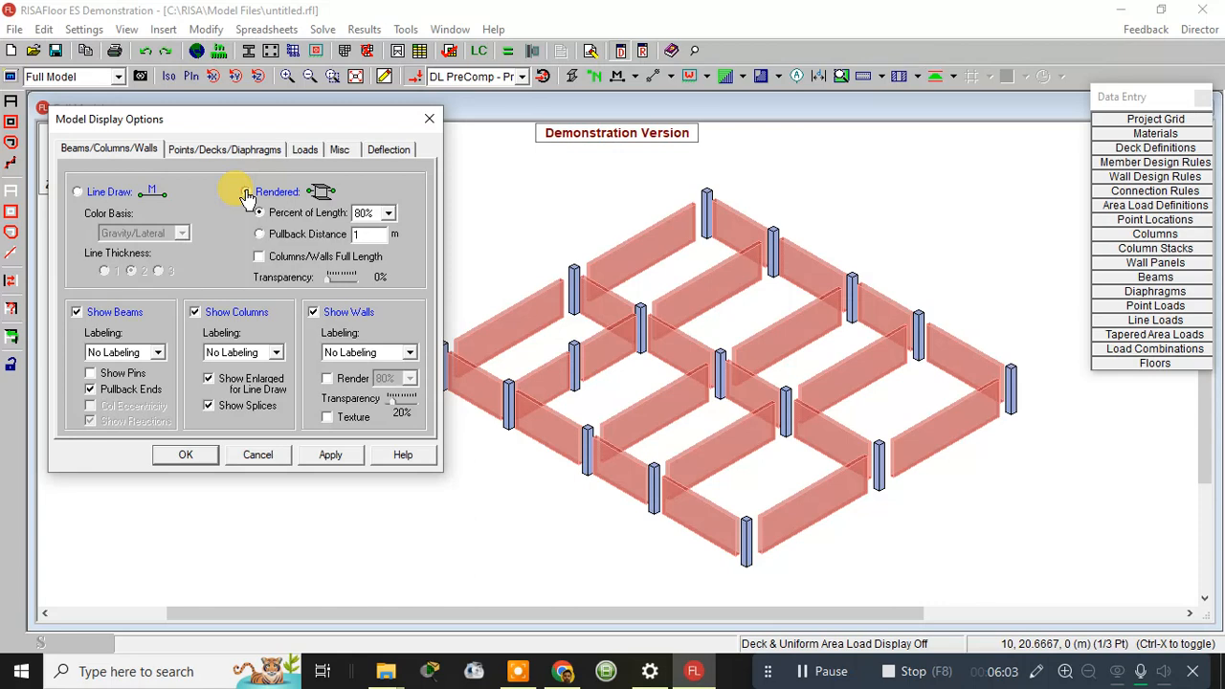
click(388, 215)
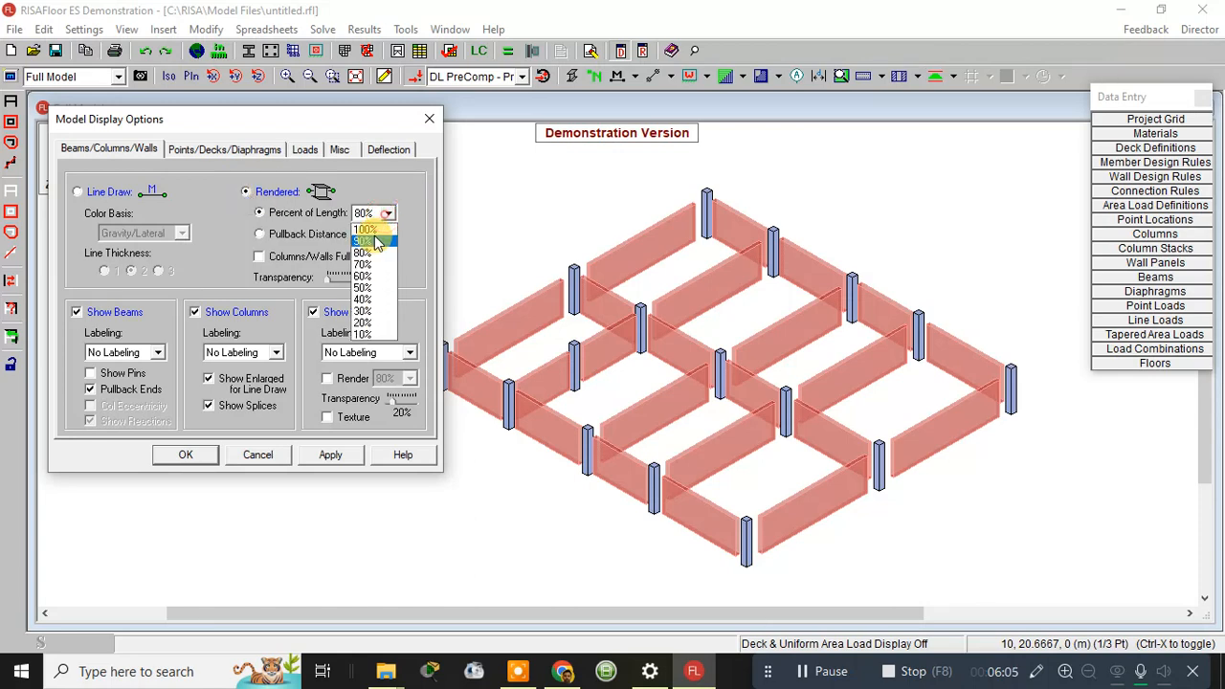
click(368, 230)
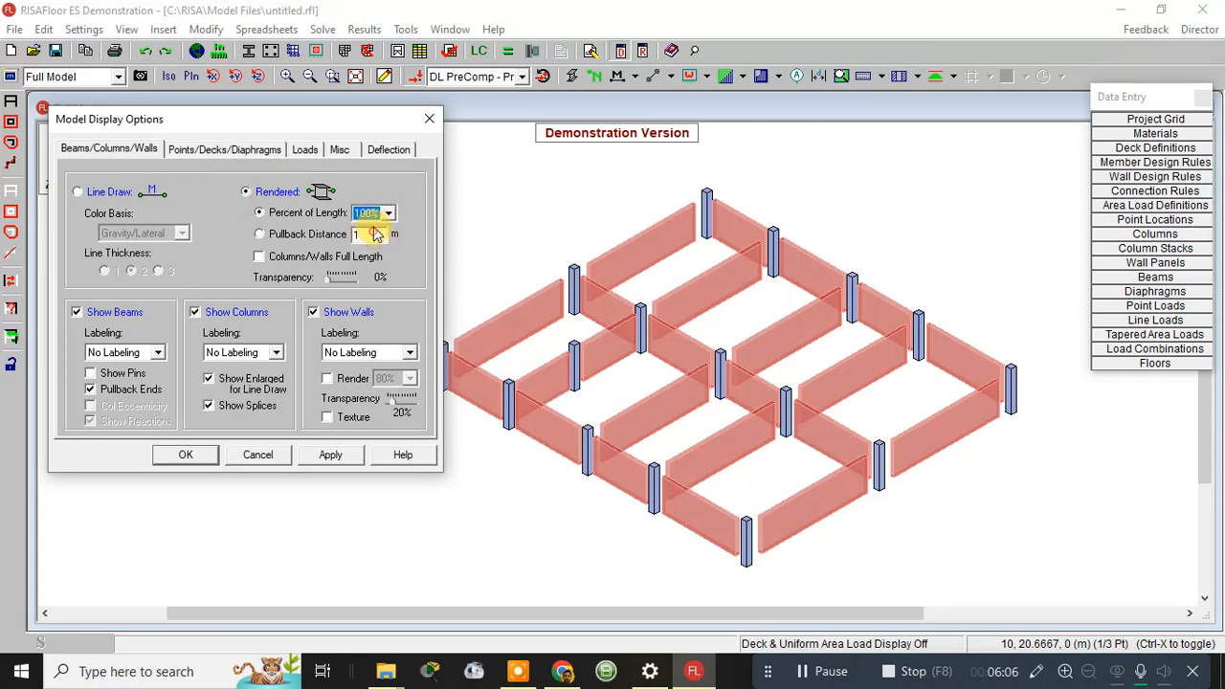
click(327, 455)
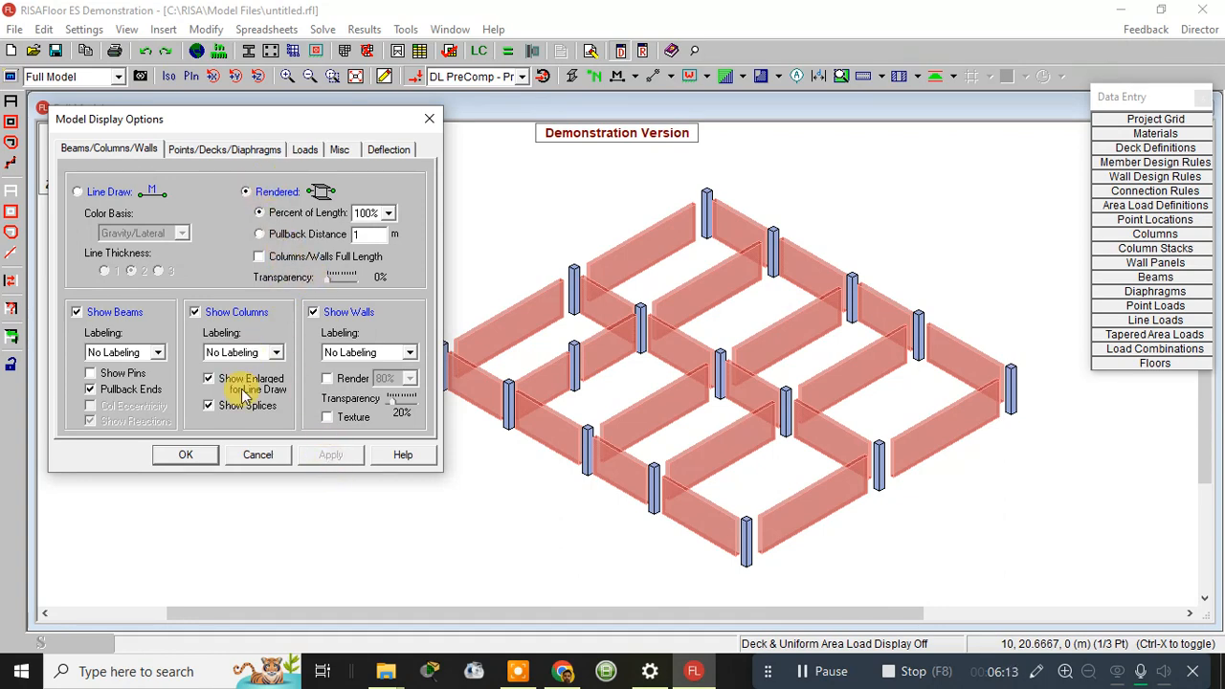
Turn on wall rendering at 100% in the model display options and accept the settings
click(326, 380)
click(410, 377)
click(392, 390)
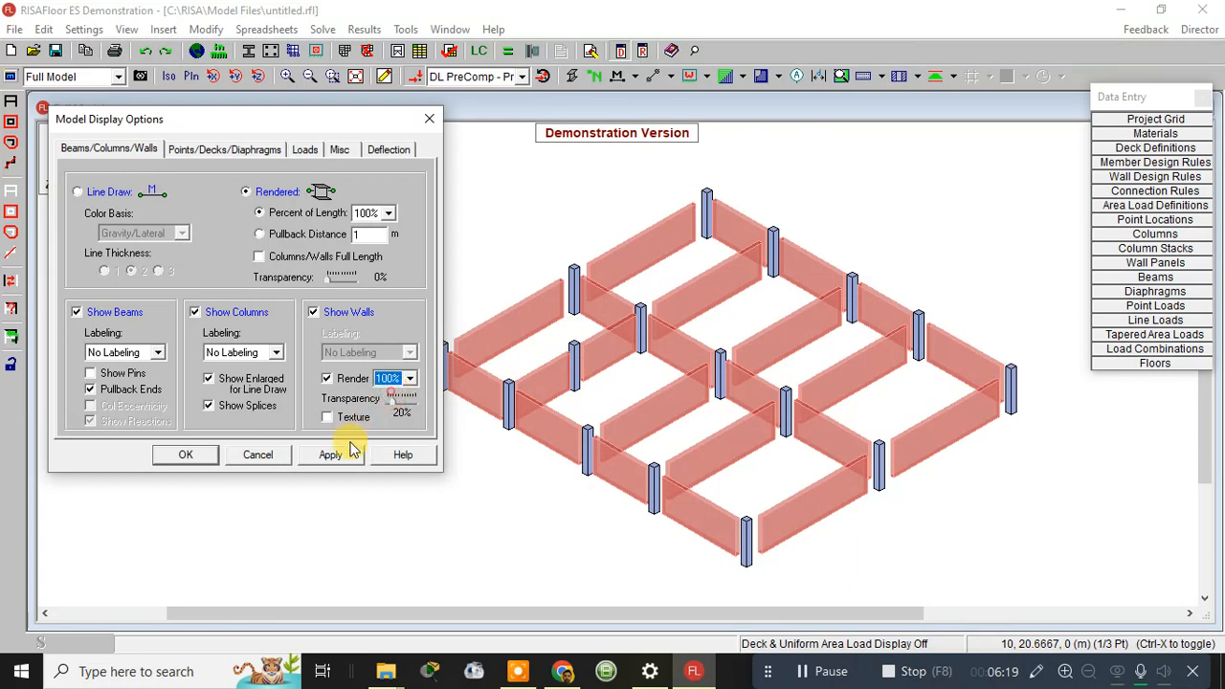
click(330, 454)
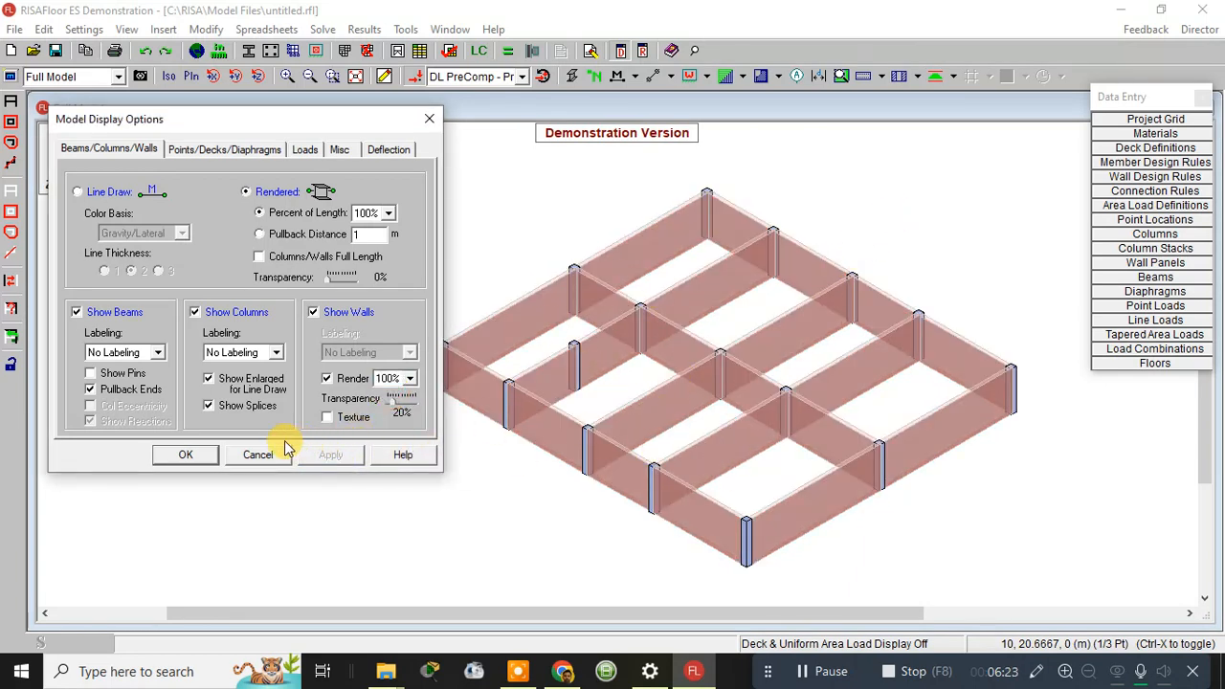
click(177, 455)
Examine the rendered columns and wall panels up close from a tilted 3D angle
scroll(669, 373, up, 2)
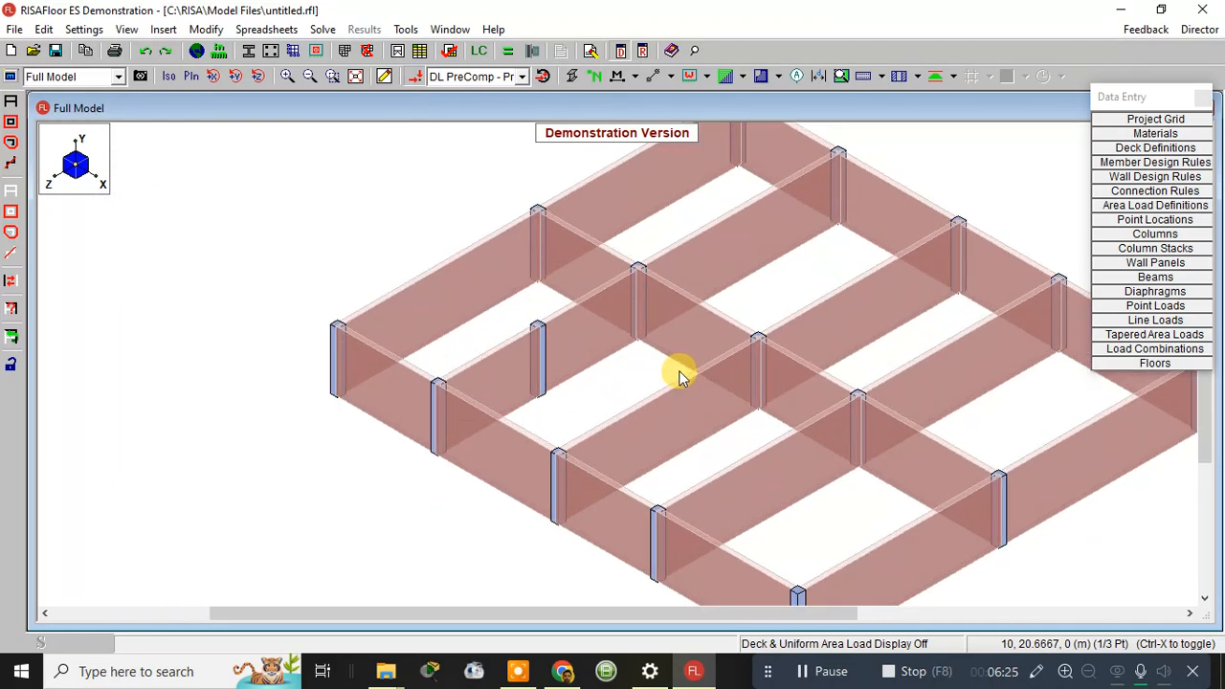
scroll(672, 371, up, 2)
middle_drag(635, 376, 452, 292)
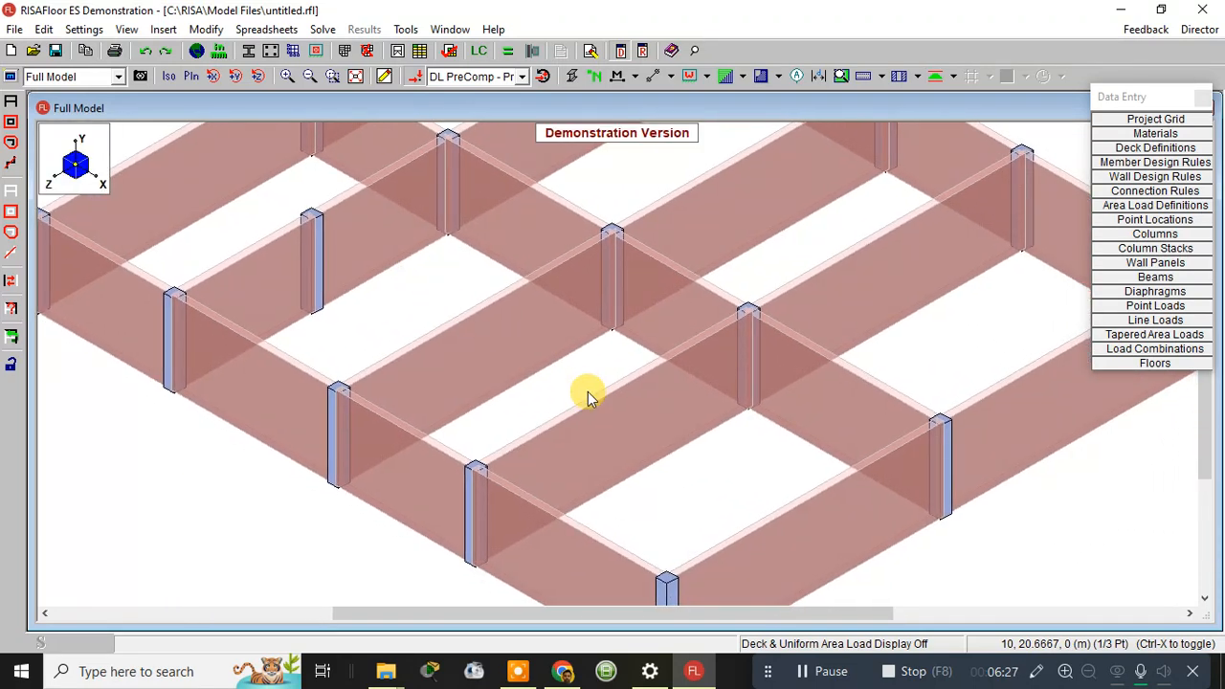
shift+middle_drag(587, 393, 590, 361)
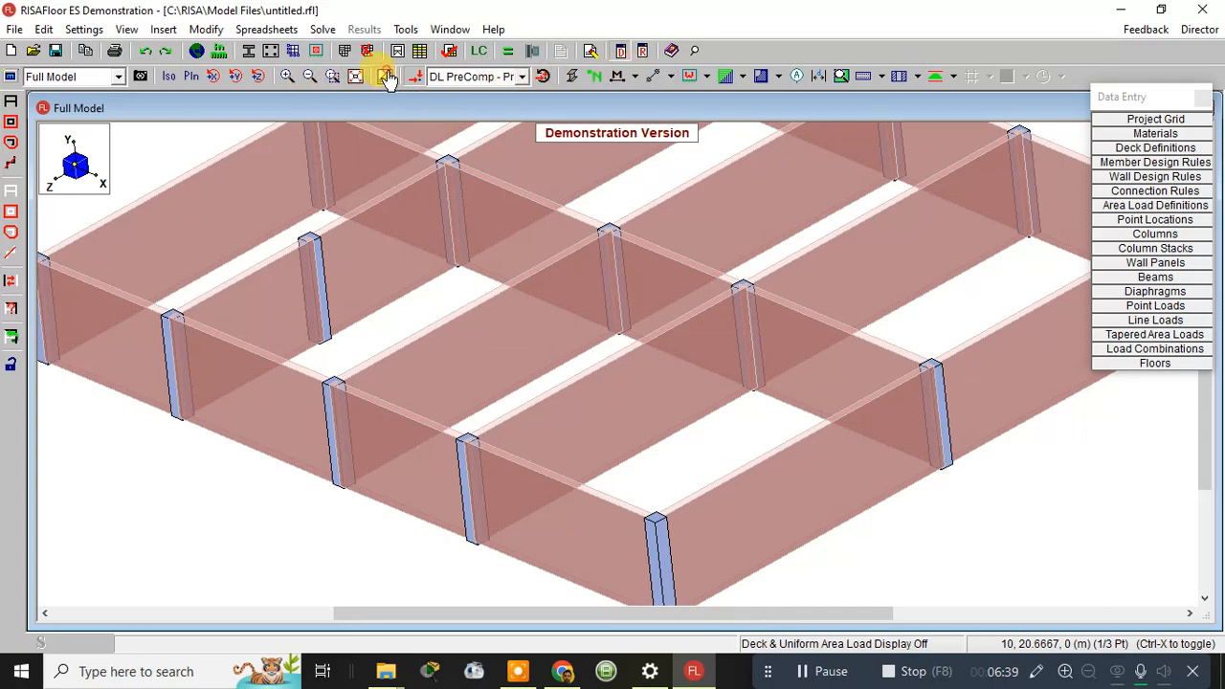
Switch to the GROUND FLOOR plan view and examine the column and wall layout
click(115, 53)
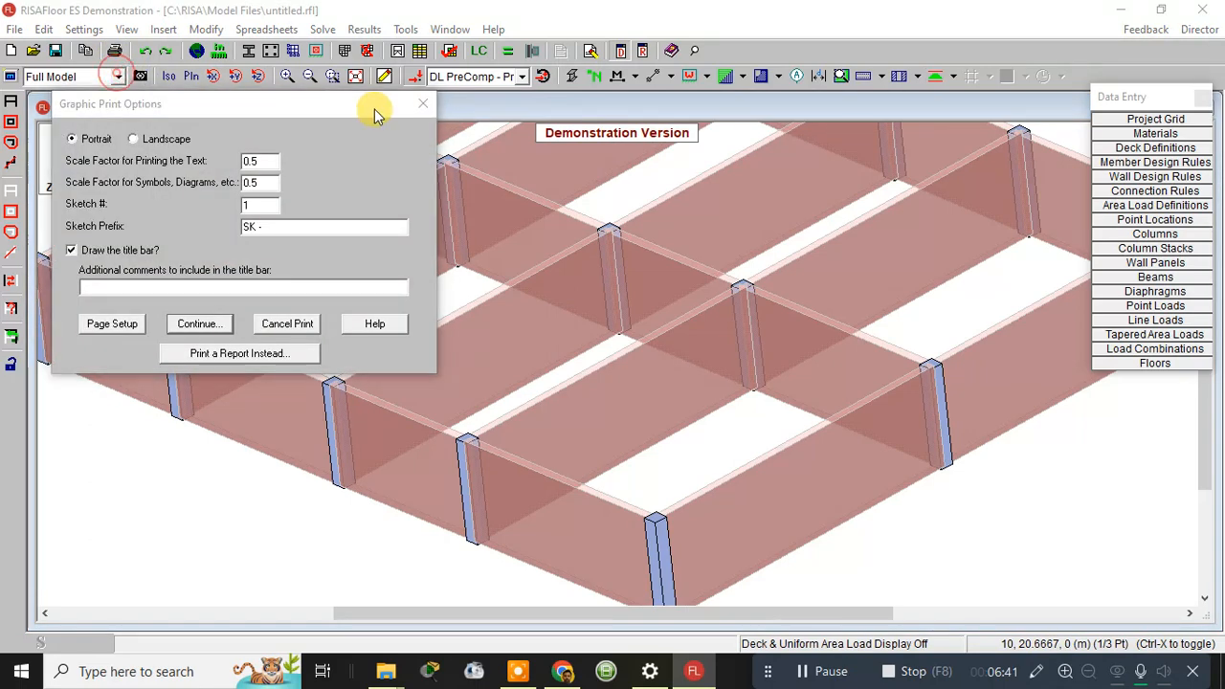
click(419, 105)
click(118, 77)
click(76, 90)
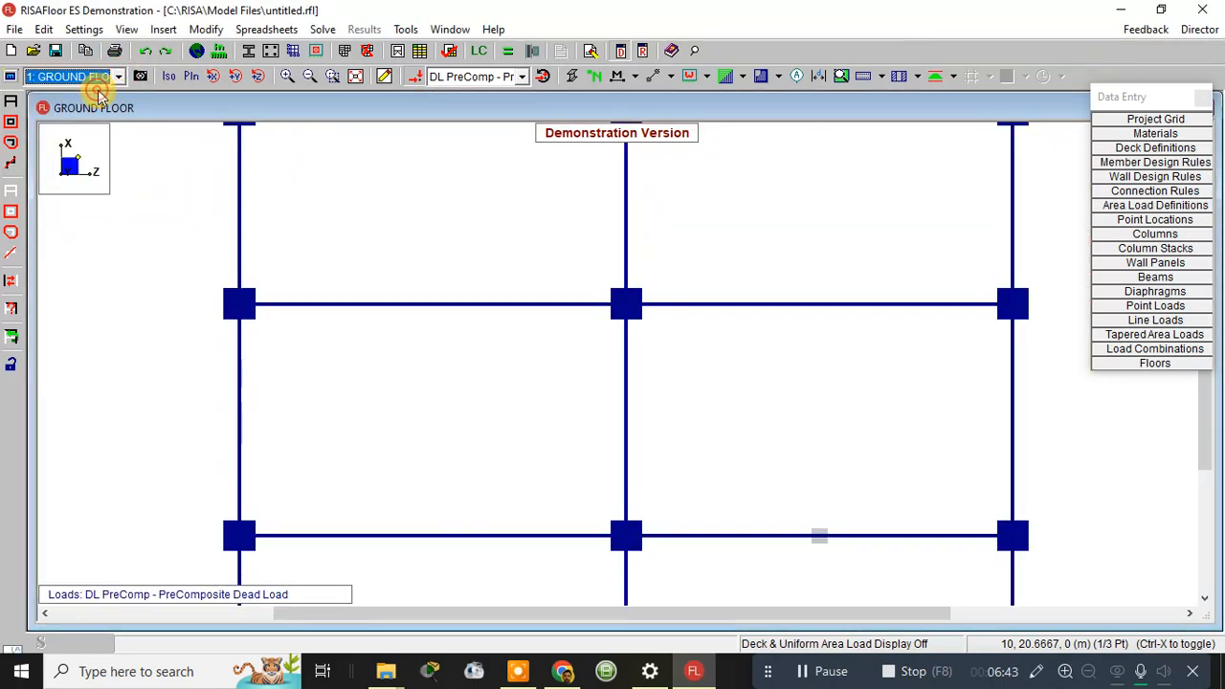
scroll(647, 304, down, 3)
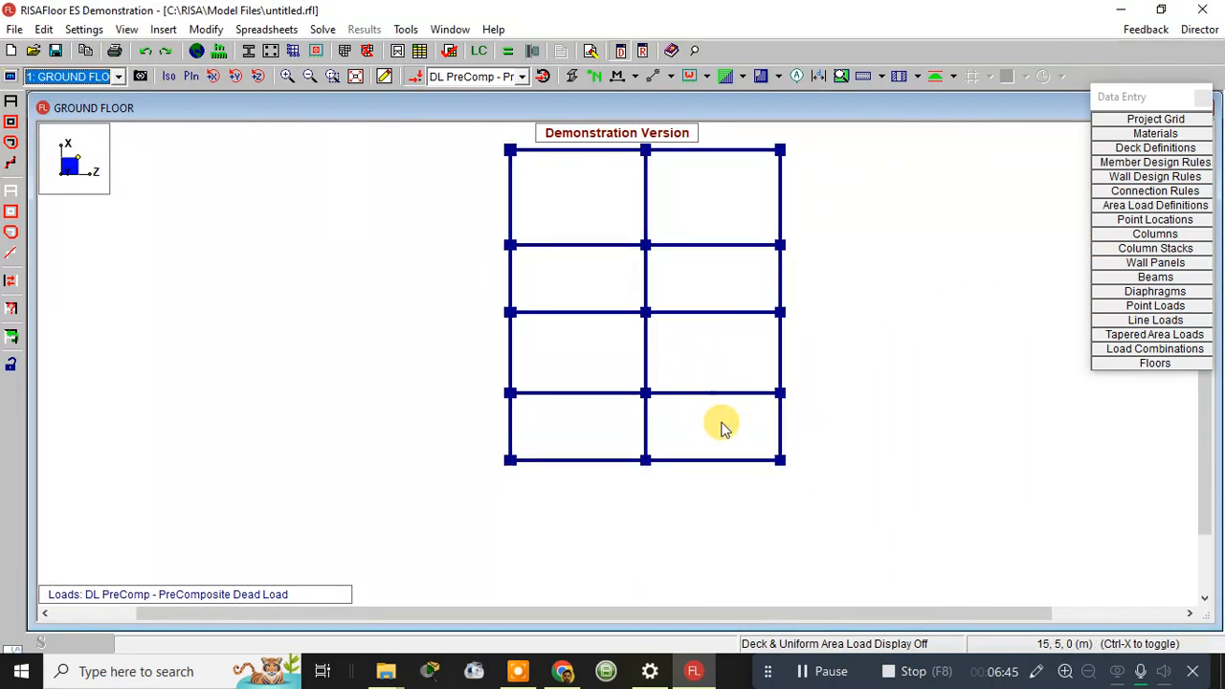
scroll(719, 424, up, 2)
scroll(720, 424, up, 5)
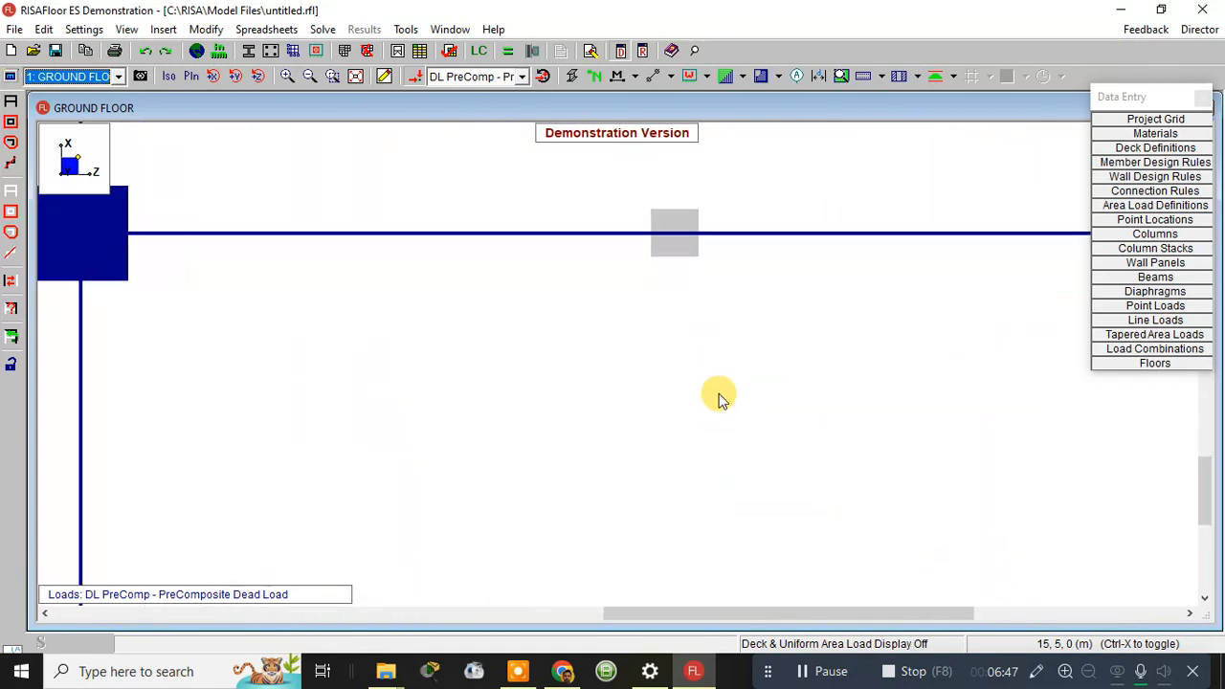
scroll(257, 156, down, 4)
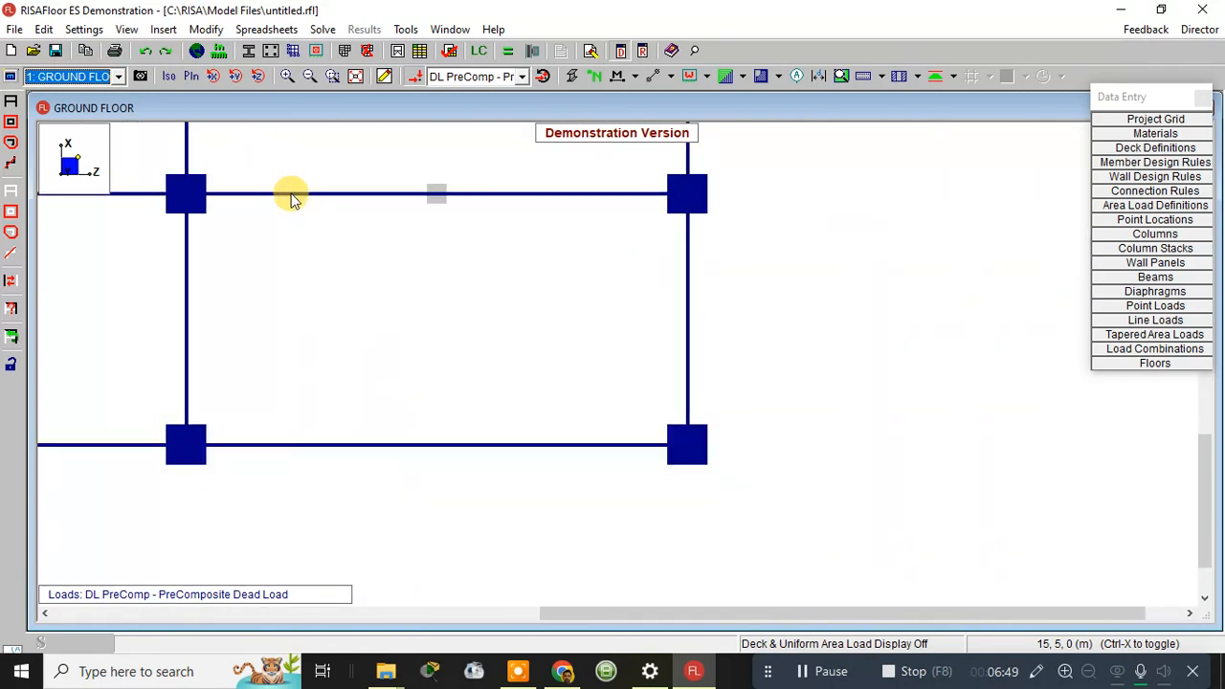
scroll(549, 184, down, 1)
middle_drag(548, 183, 761, 343)
scroll(748, 338, up, 1)
middle_drag(701, 242, 818, 323)
scroll(805, 224, up, 2)
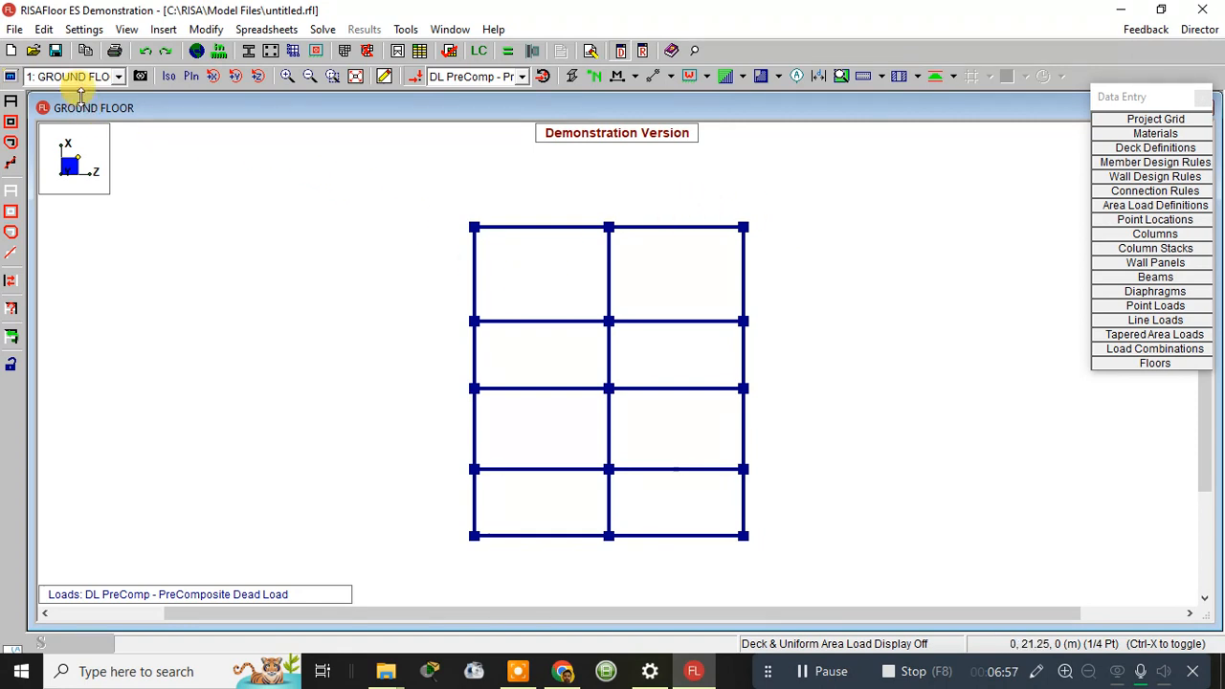
Set up point-to-point beam drawing with M20 concrete and spans kept continuous as drawn
click(382, 78)
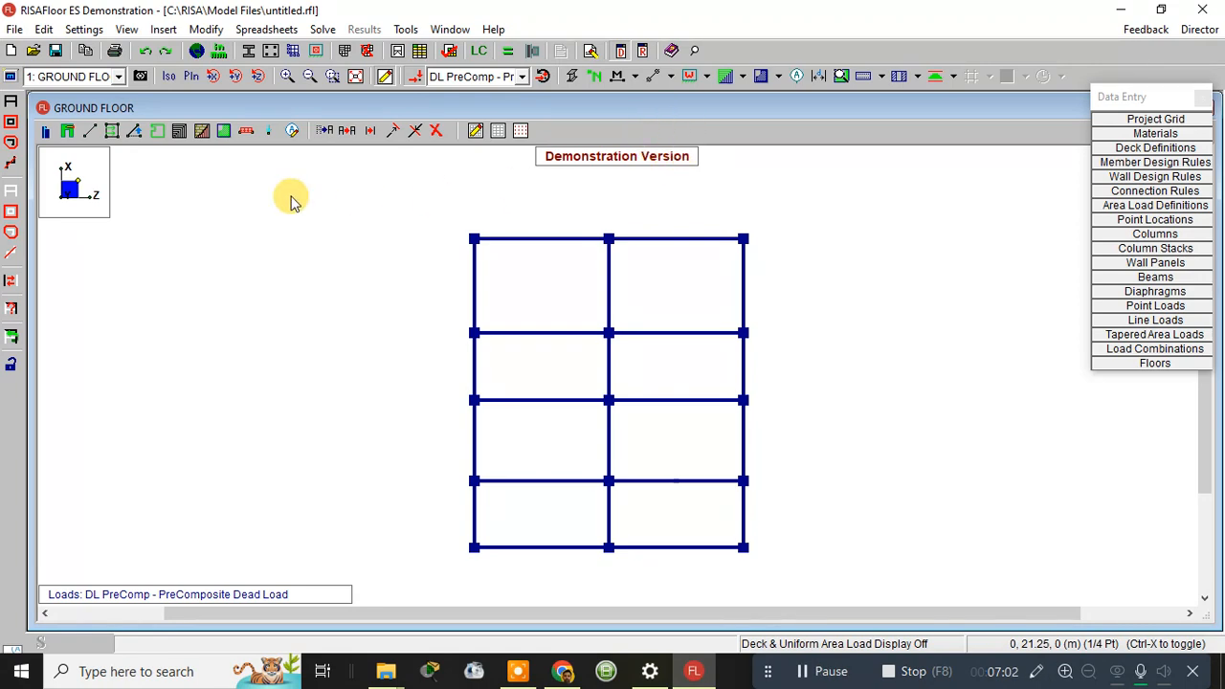
click(87, 132)
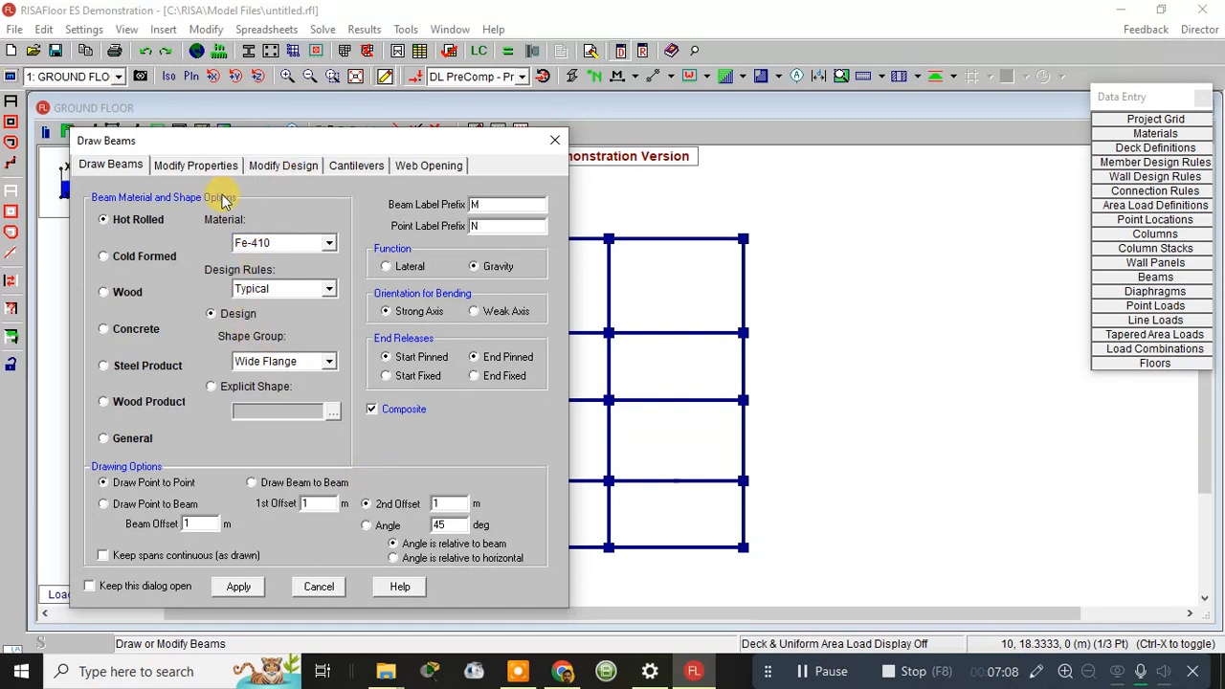
click(124, 328)
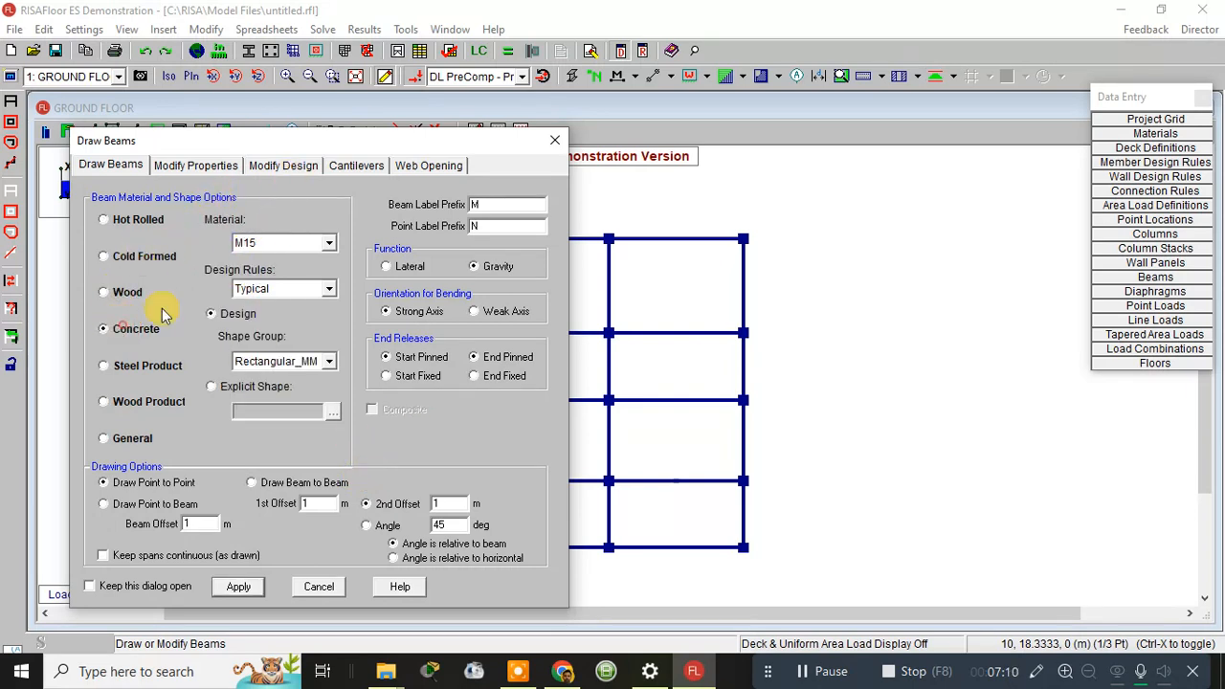
click(260, 243)
click(248, 275)
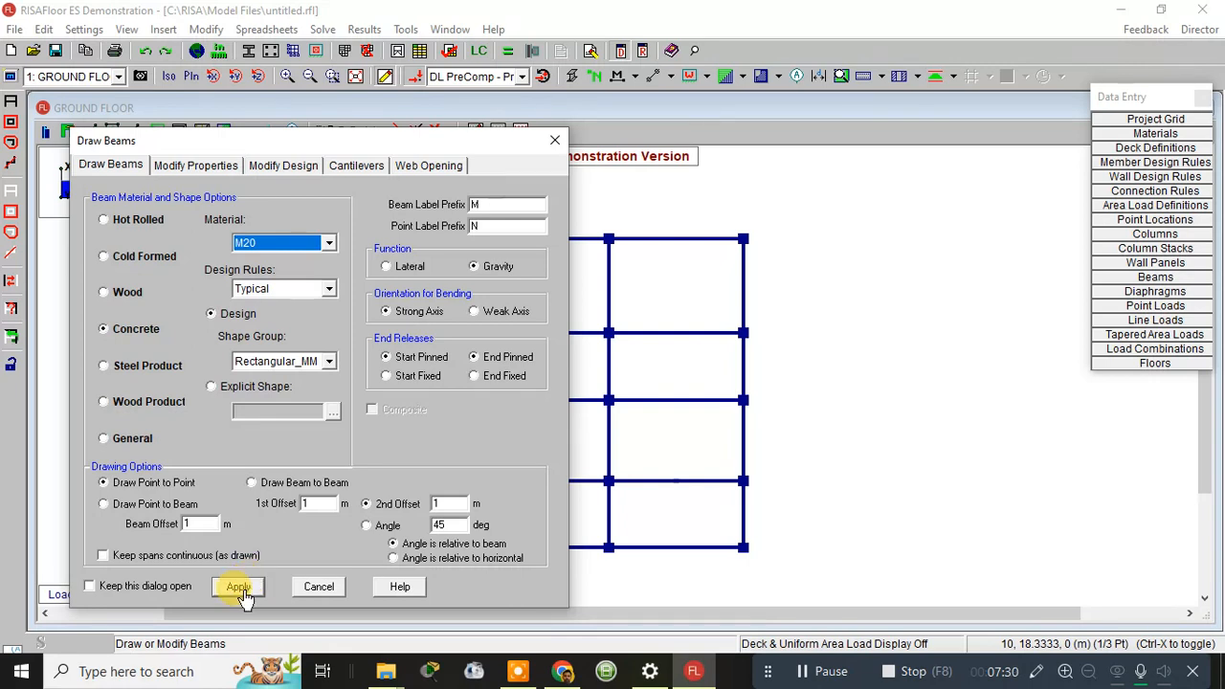
click(180, 559)
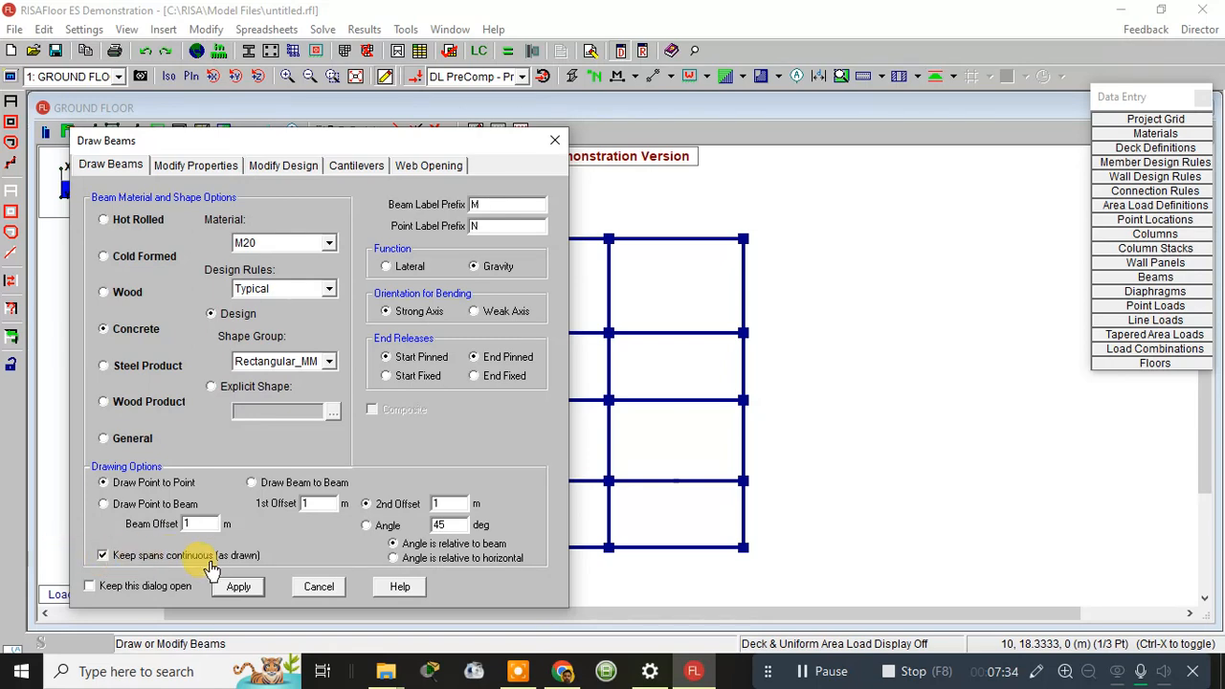
click(238, 587)
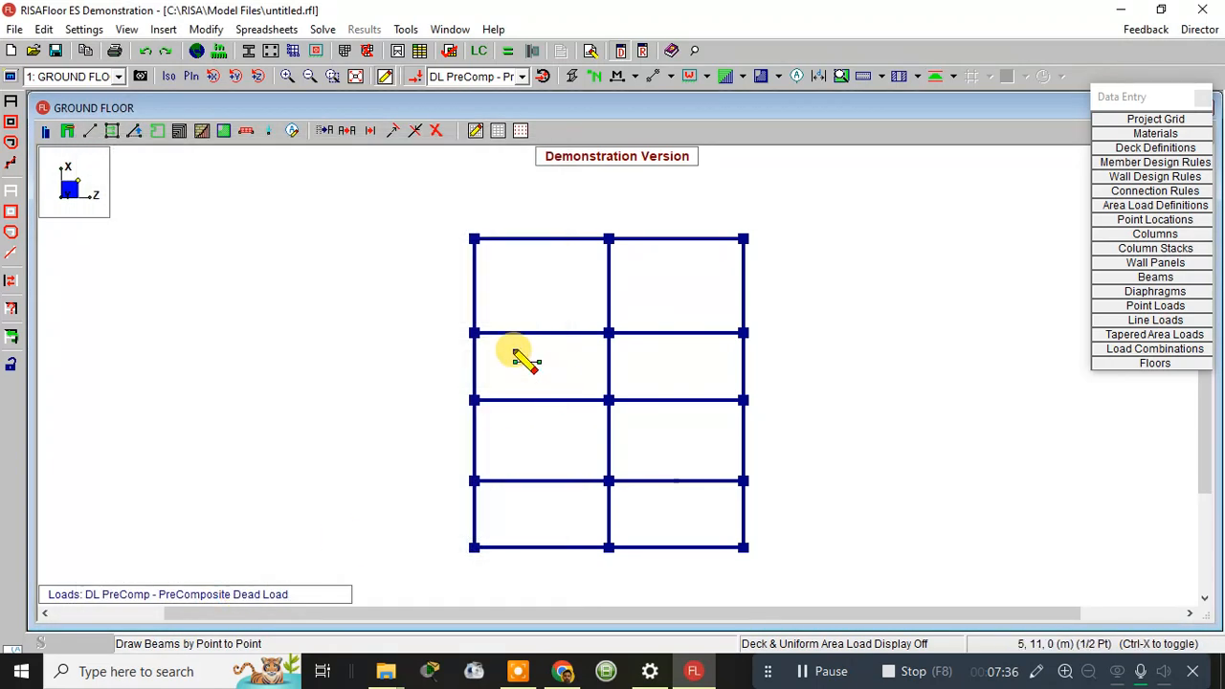
Draw beams around the building perimeter from corner column to corner column in a closed loop
click(473, 240)
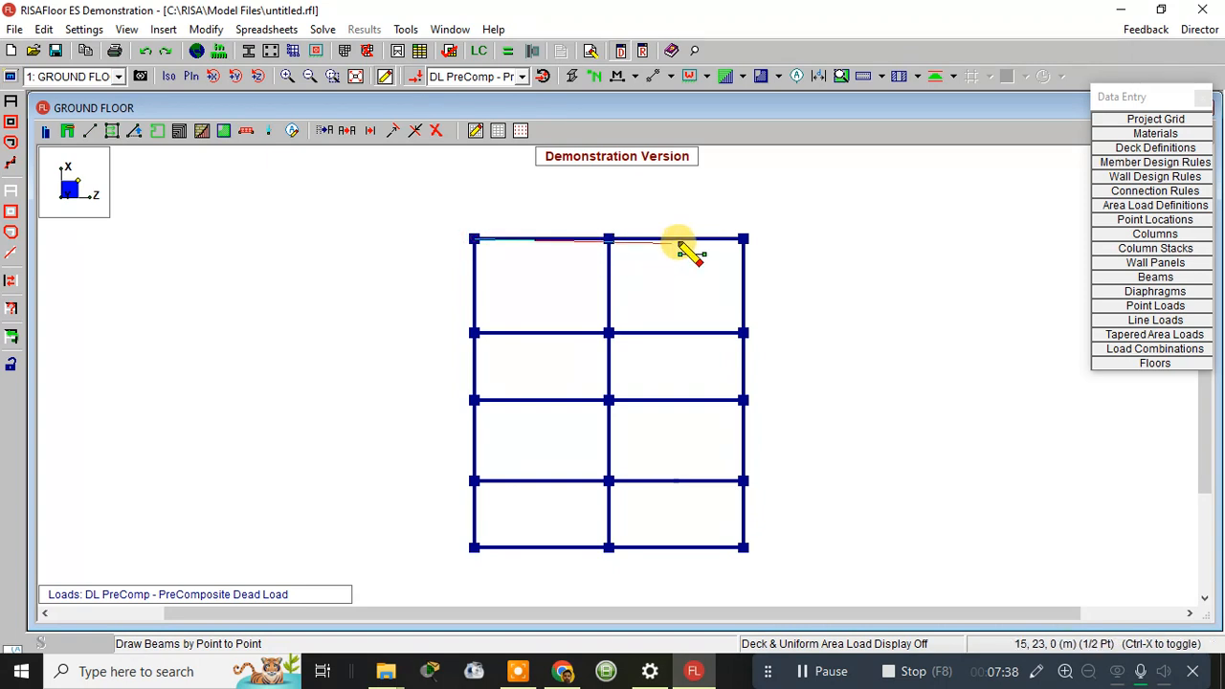
click(743, 239)
click(744, 240)
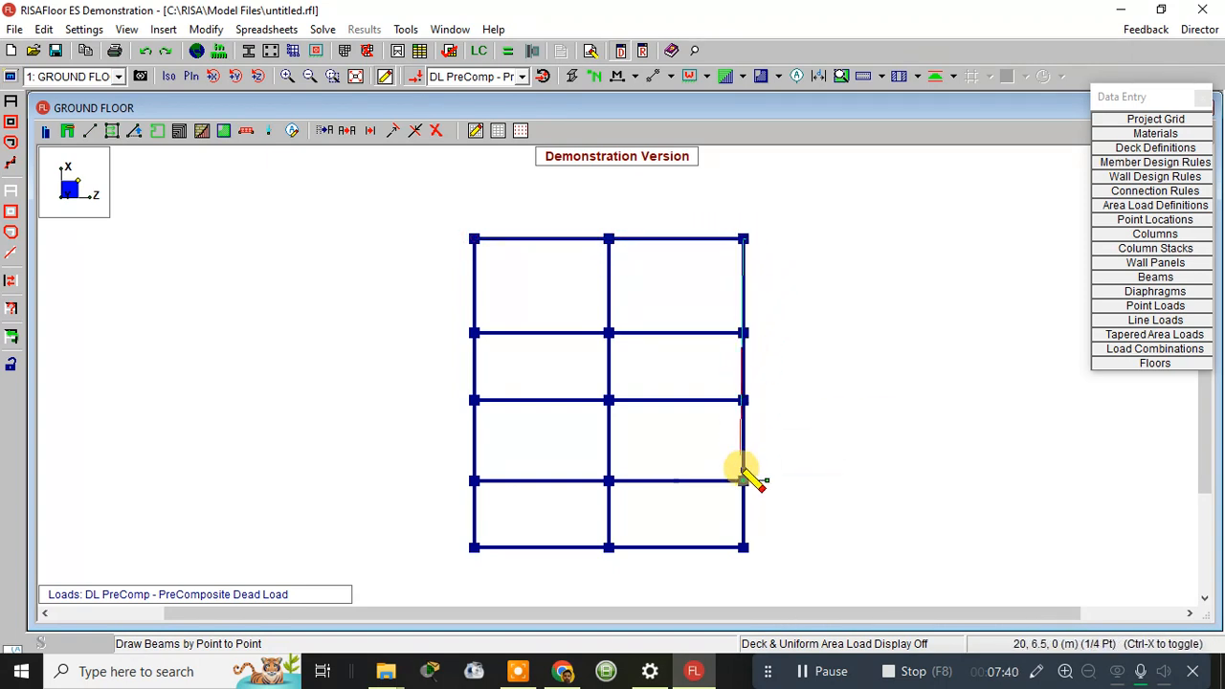
click(744, 547)
click(473, 547)
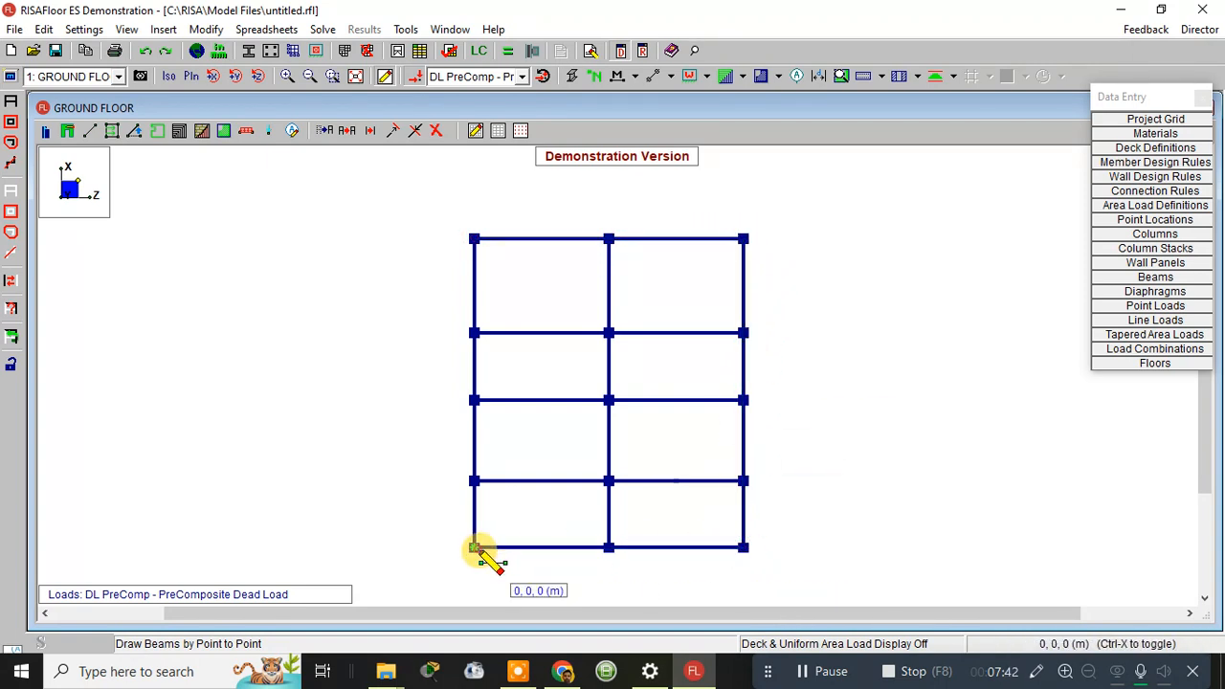
click(473, 239)
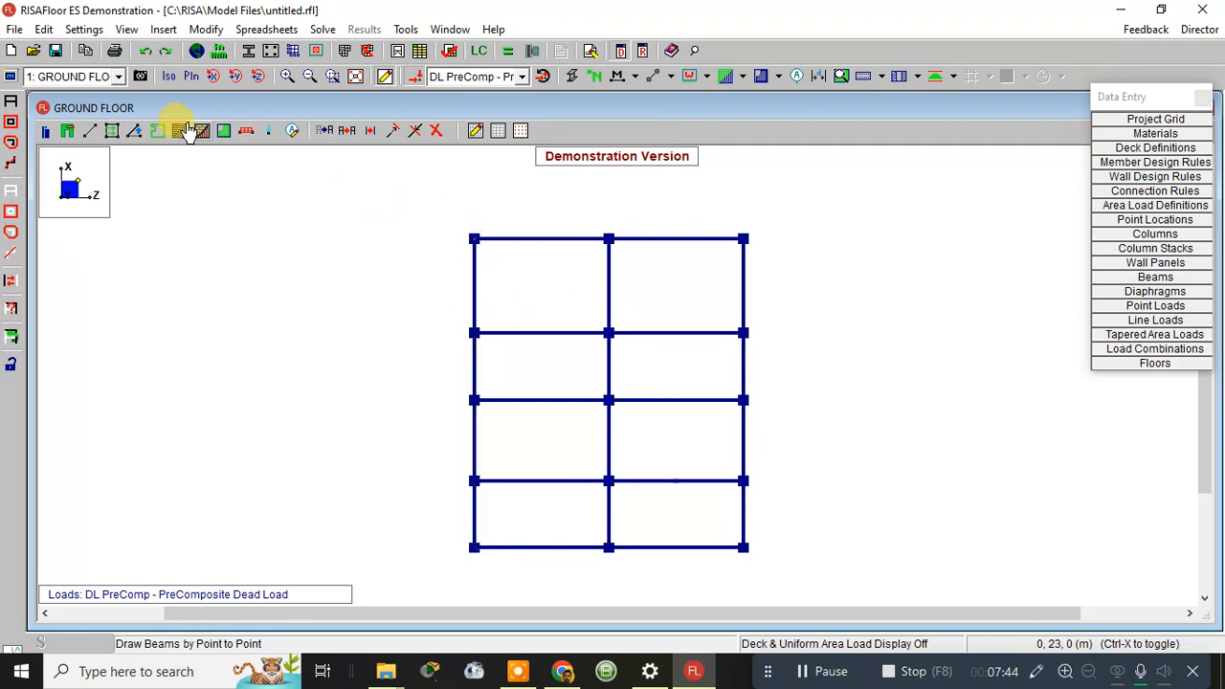
Display the Full Model view and examine the perimeter beams on the columns and walls in 3D
click(118, 77)
click(94, 111)
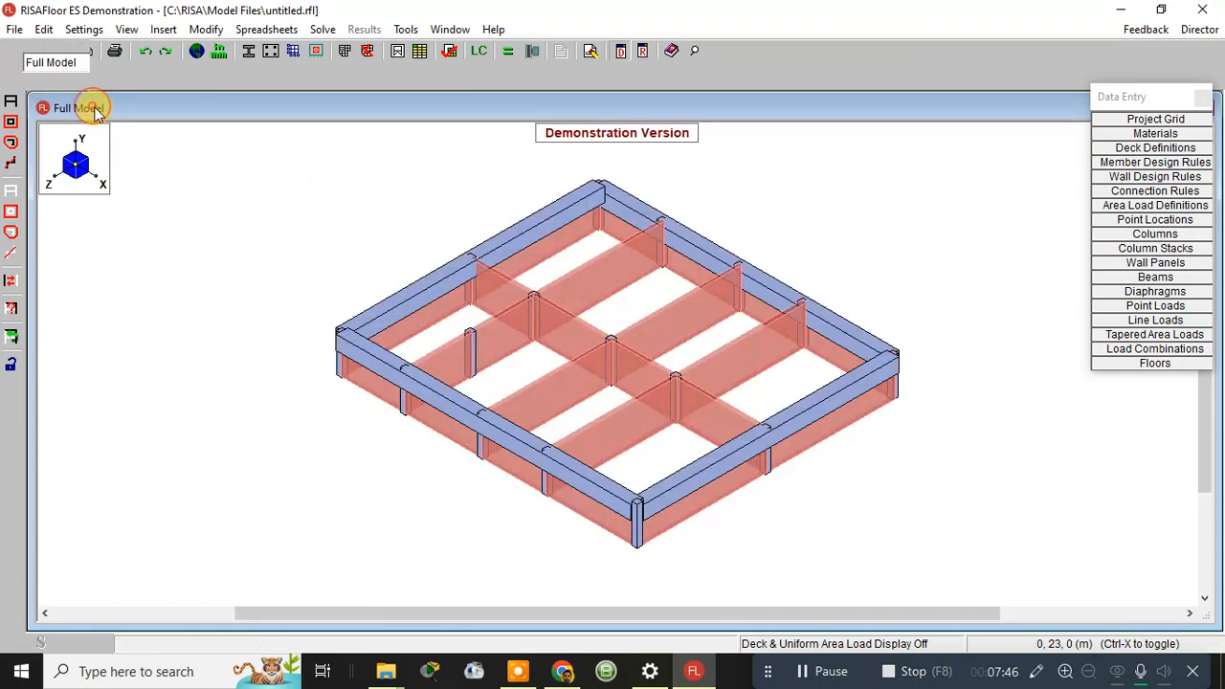
scroll(770, 402, up, 2)
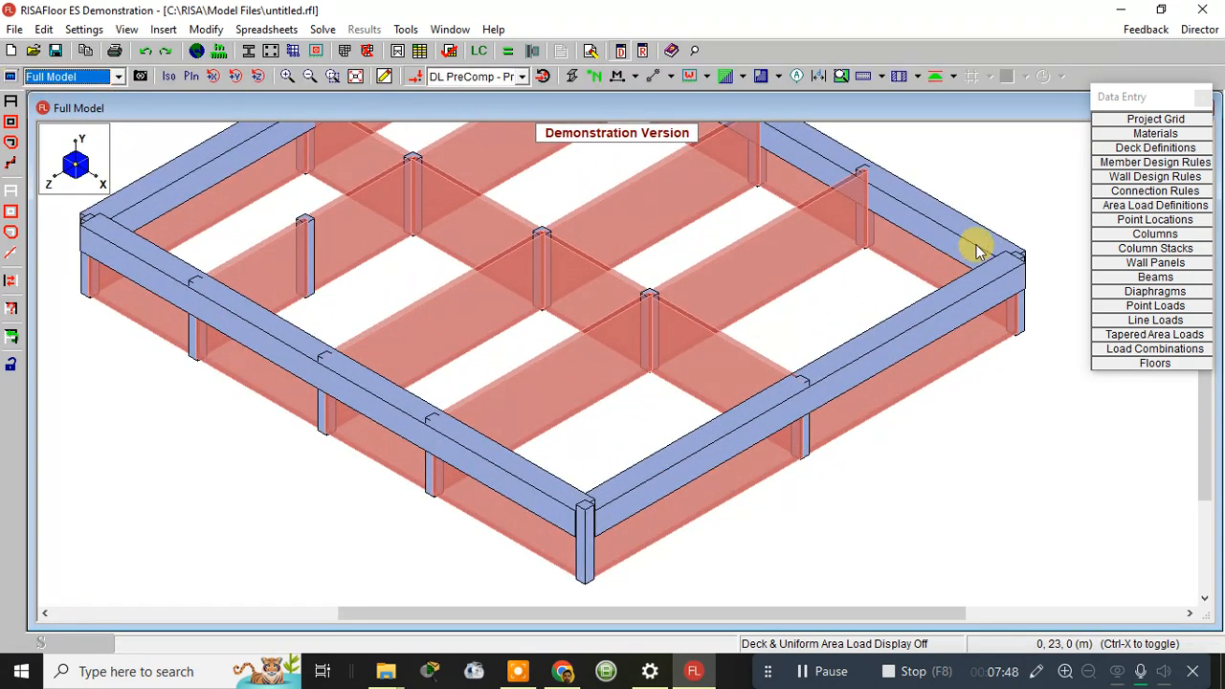
scroll(977, 247, down, 5)
middle_drag(825, 302, 776, 383)
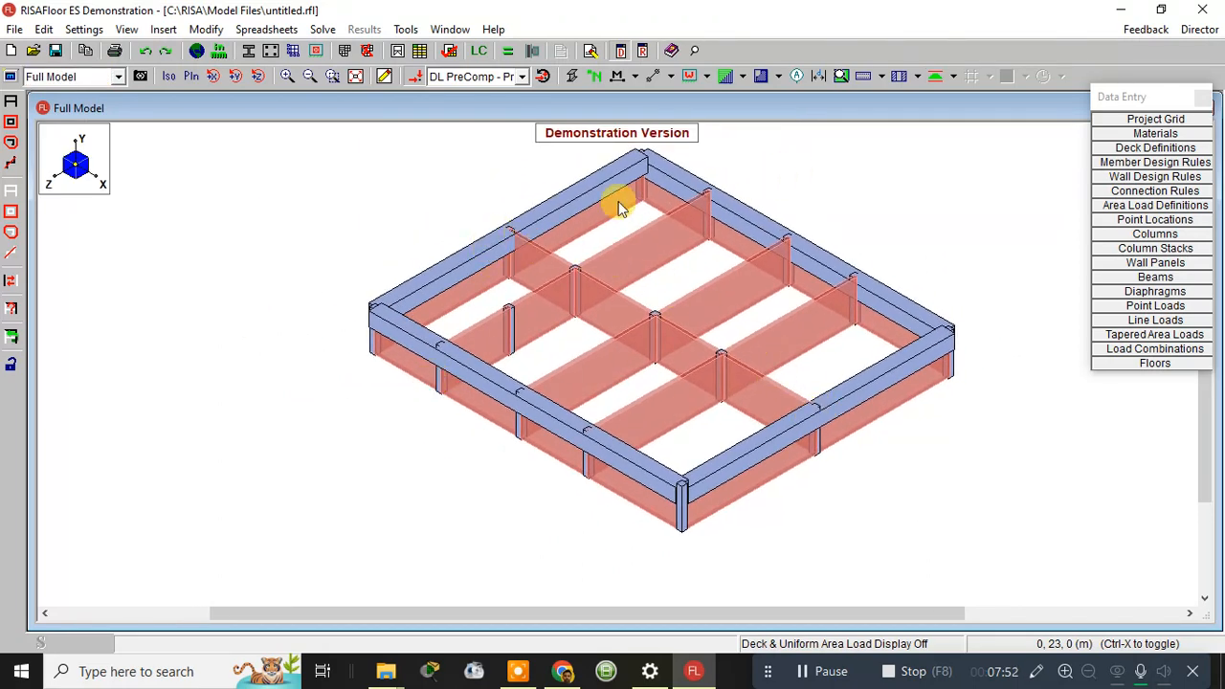
Draw a point-to-point M20 concrete beam across the full width of the GROUND FLOOR plan along the 16 m interior column row
click(119, 76)
click(110, 95)
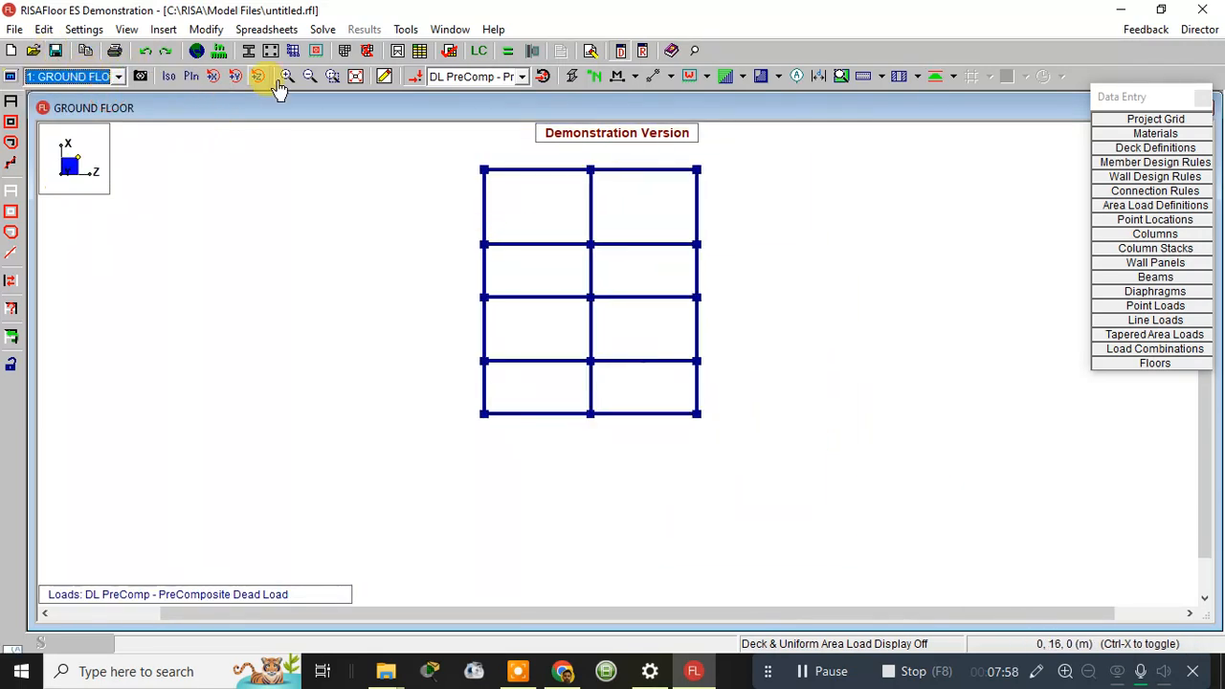
click(381, 79)
click(84, 130)
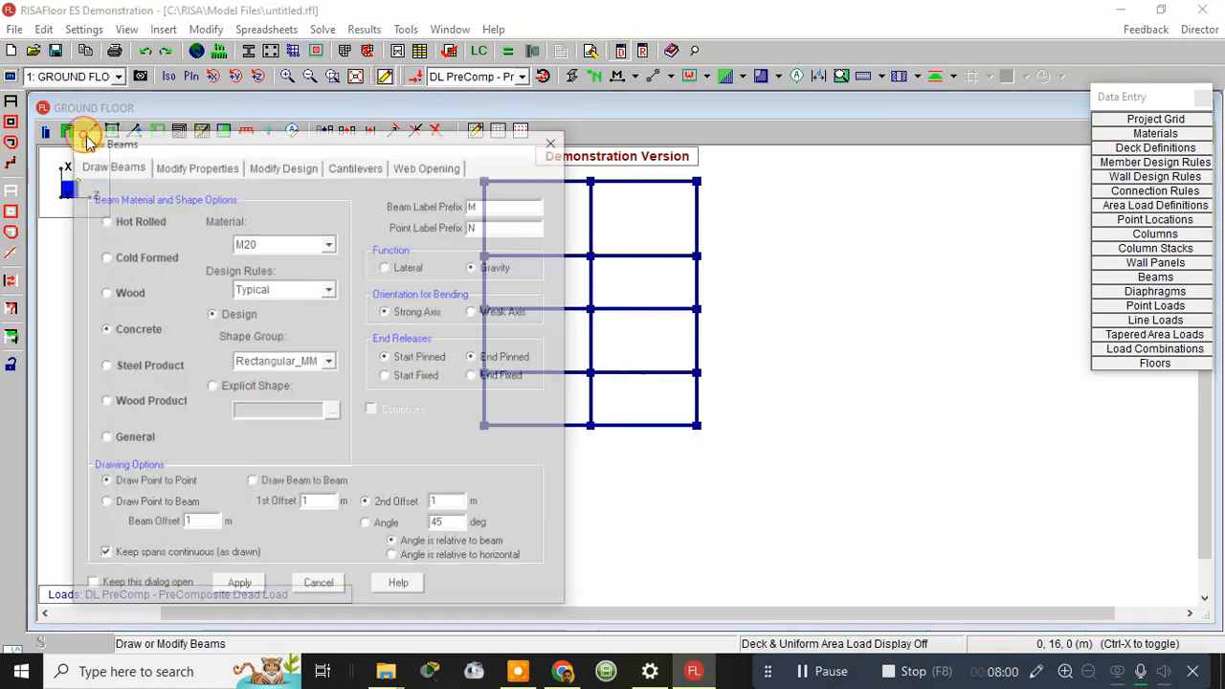
click(238, 585)
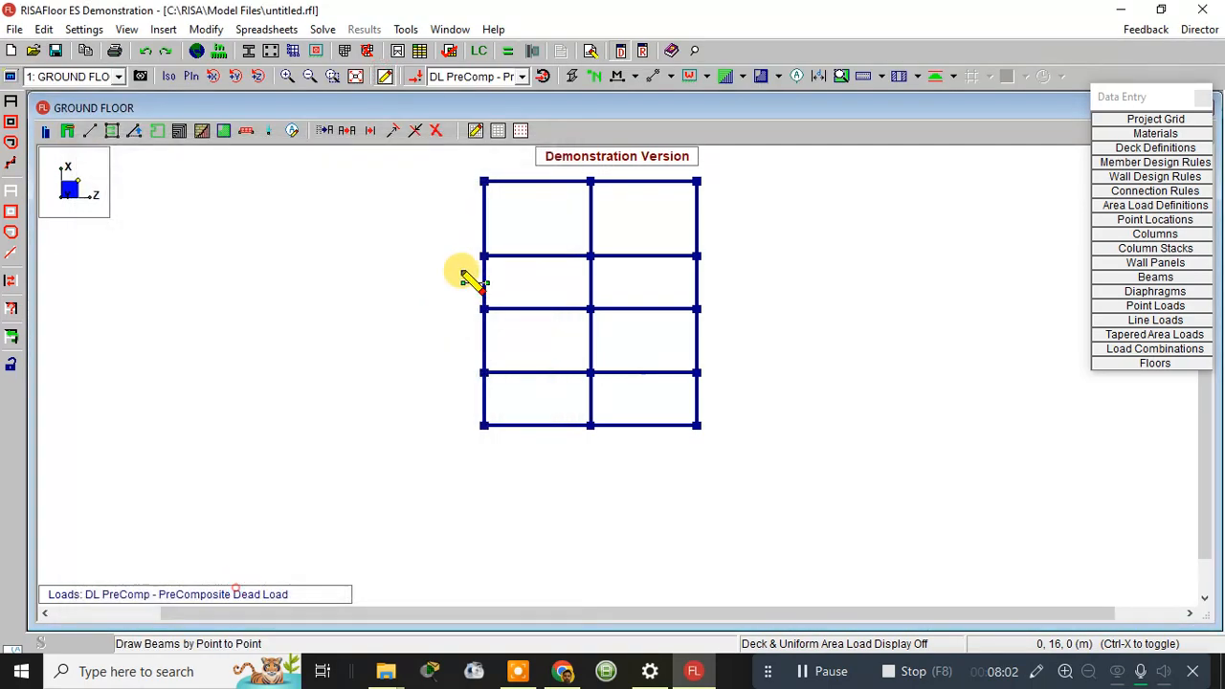
click(484, 256)
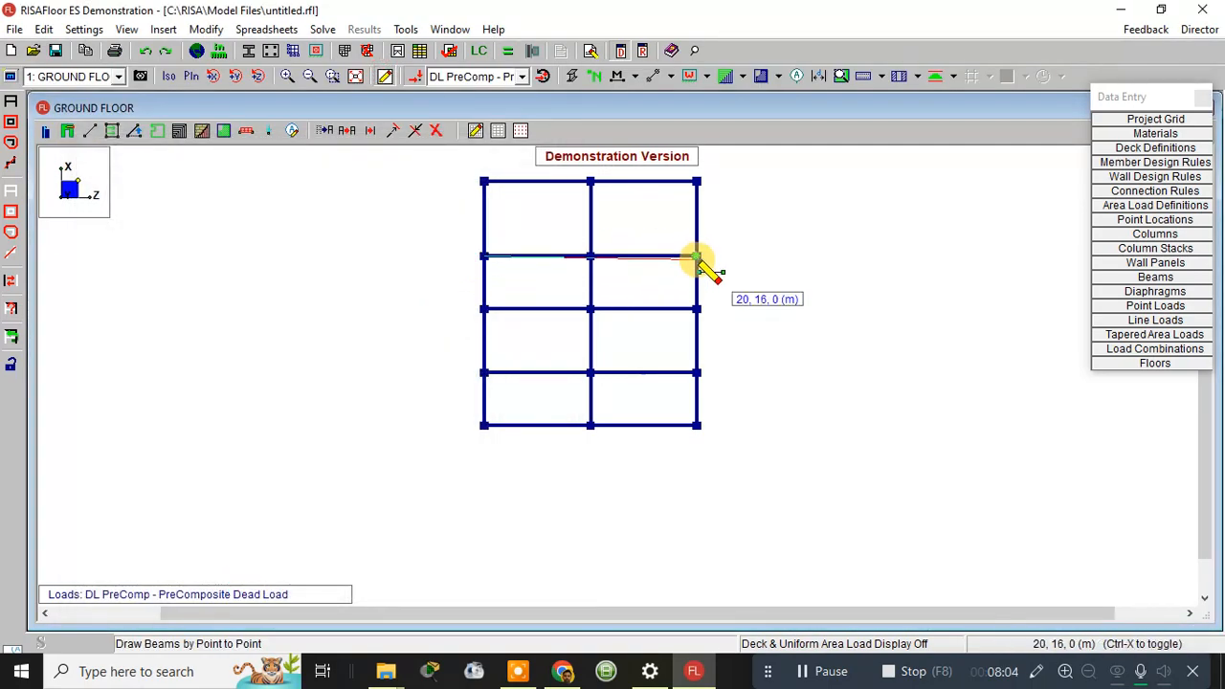
click(697, 255)
right_click(488, 309)
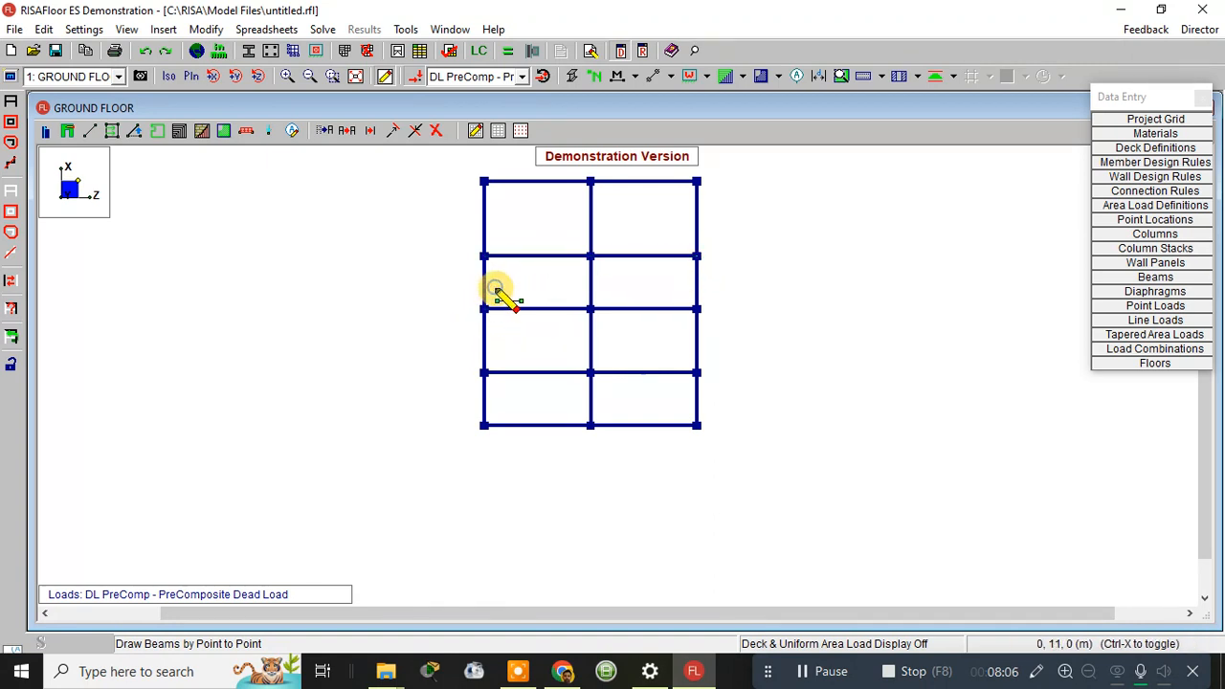
Draw two more full-width concrete beams along the interior column rows at 11 m and 5 m
click(485, 310)
click(697, 309)
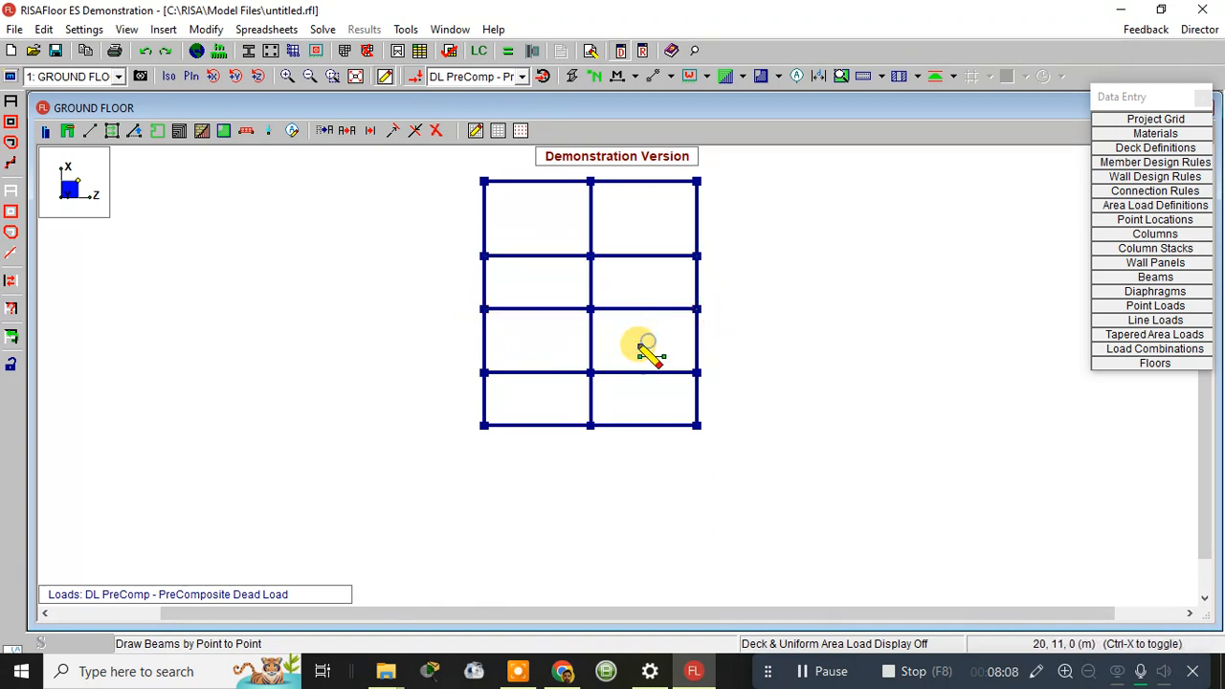
right_click(488, 373)
click(484, 372)
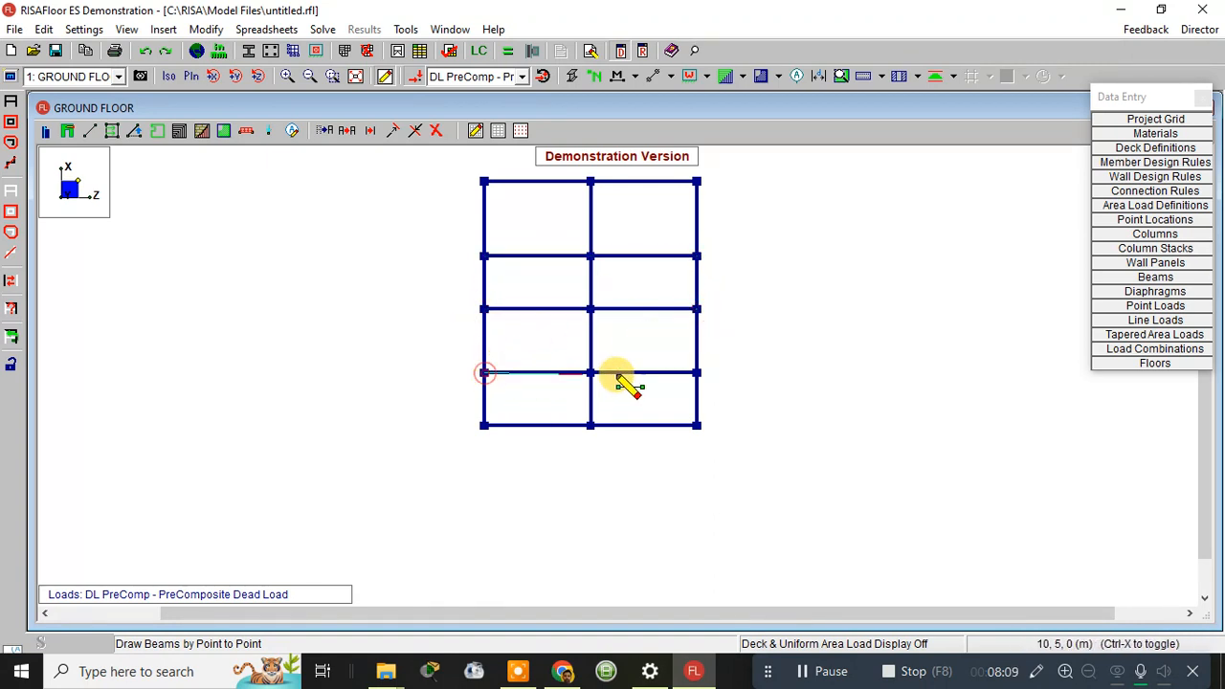
click(697, 372)
right_click(588, 172)
Draw a concrete beam along the middle column line at 10 m, from the 23 m edge to the 0 m edge
click(591, 181)
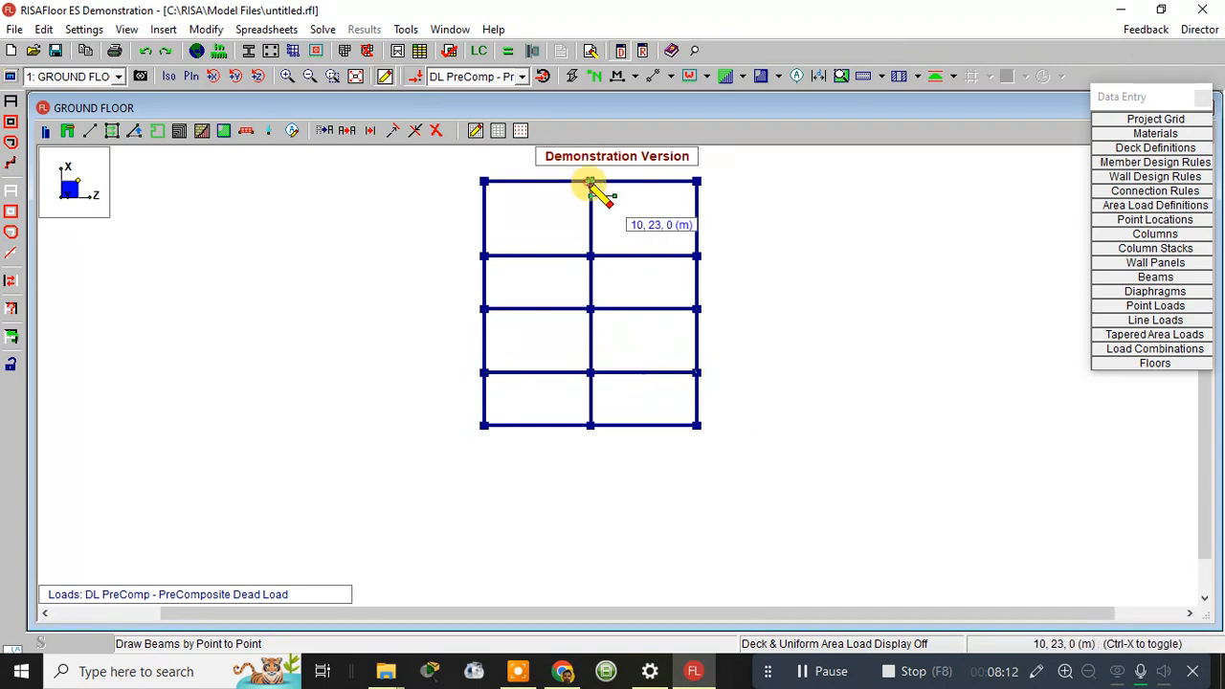
click(590, 426)
right_click(587, 474)
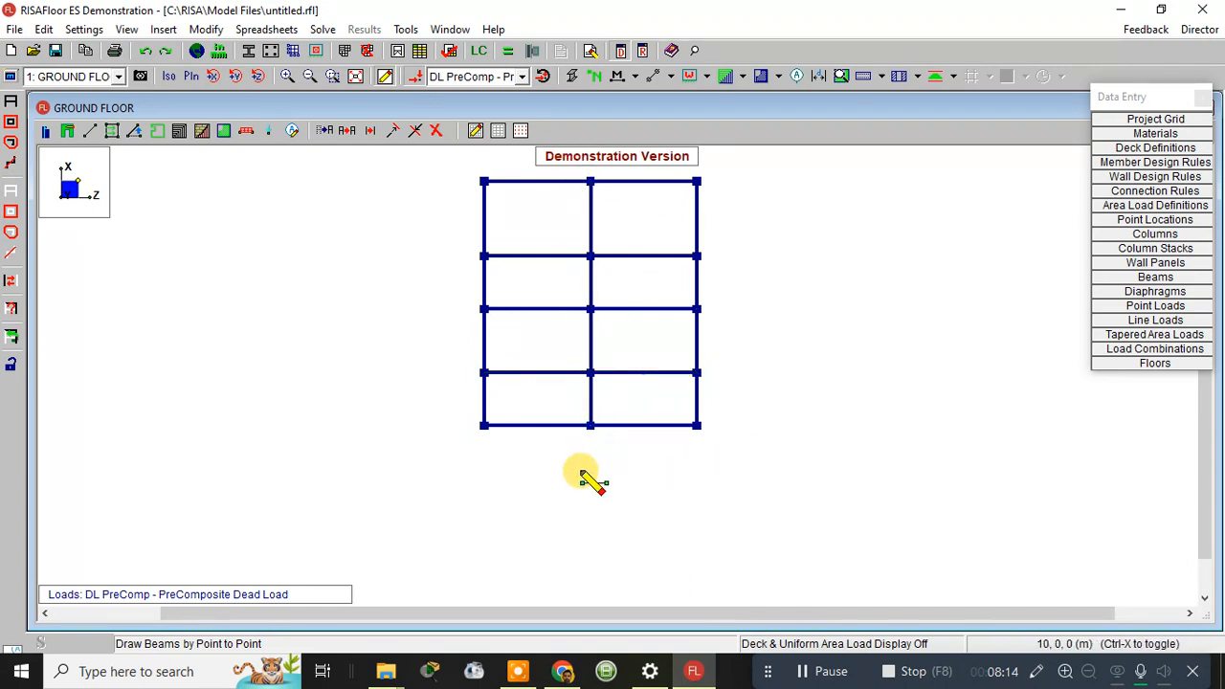
Examine the interior beams in the Full Model 3D view and return to the GROUND FLOOR plan
click(120, 77)
click(52, 100)
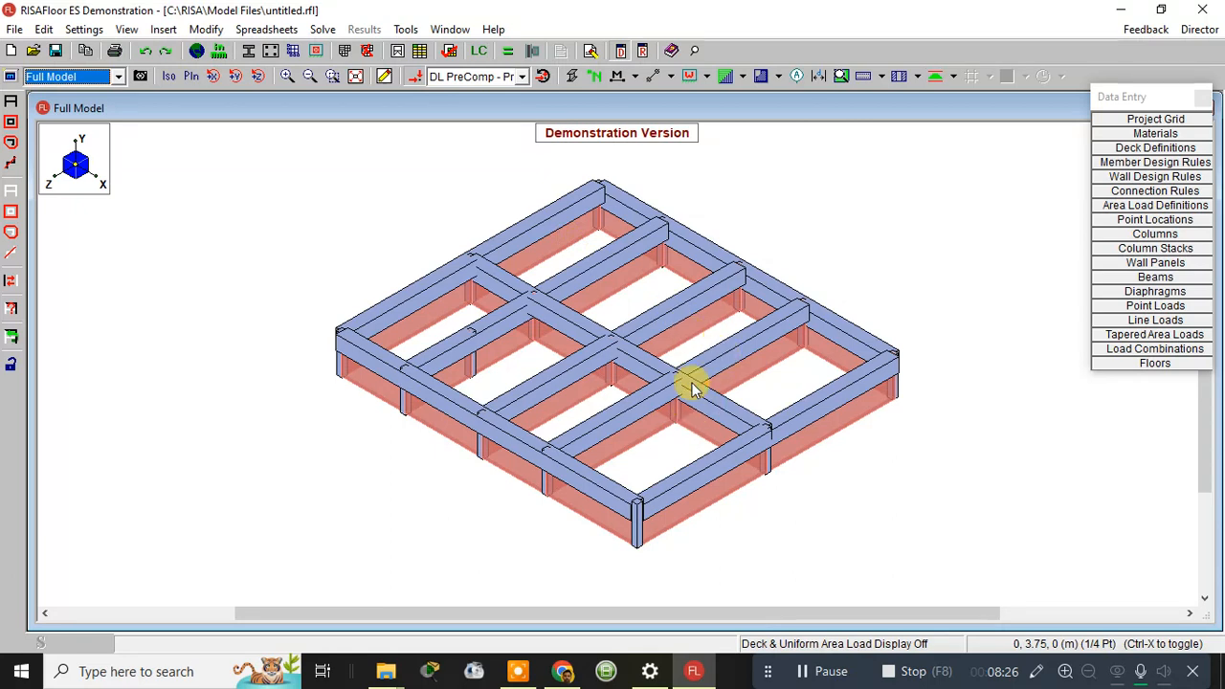
click(120, 76)
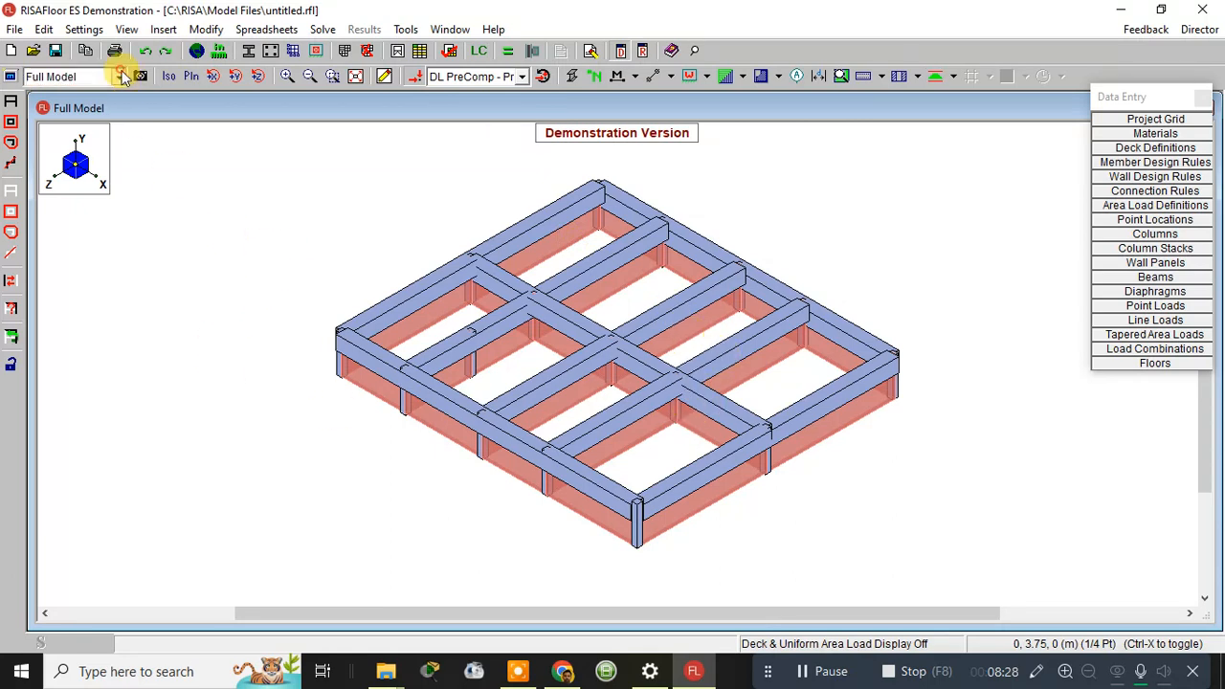
click(120, 75)
click(120, 76)
click(94, 96)
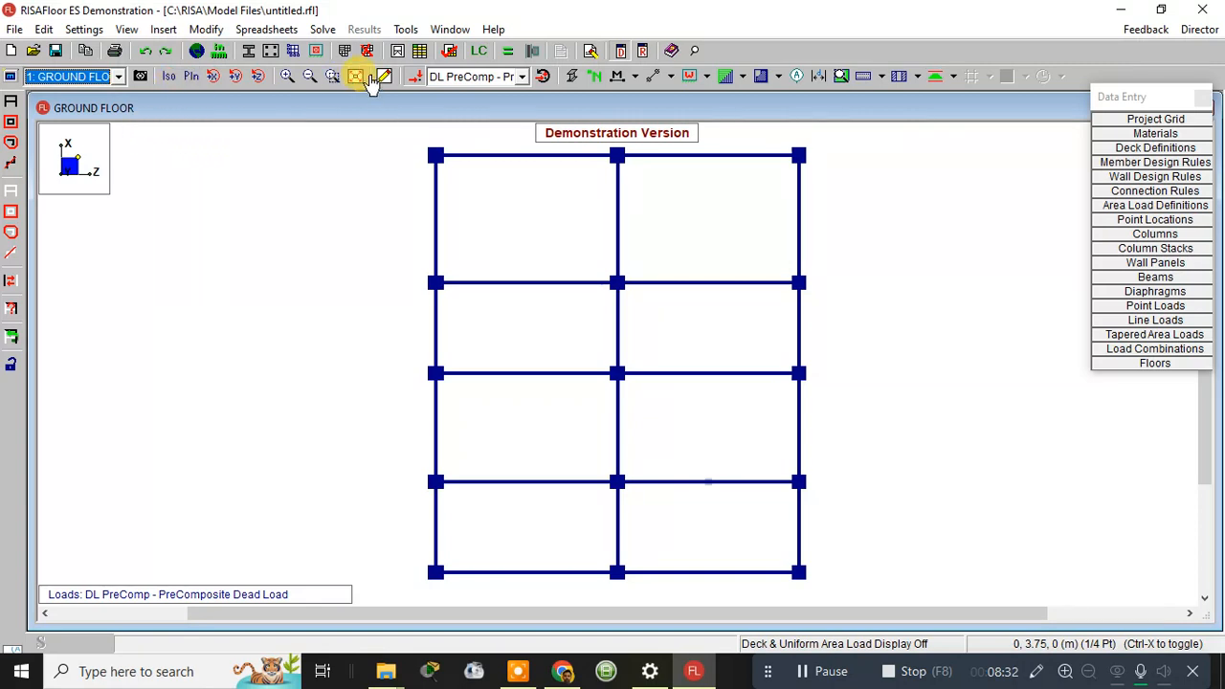
Generate hot rolled Fe-410 wide flange infill beams in the upper-left bay, running horizontally with 3 equal spaces
click(384, 77)
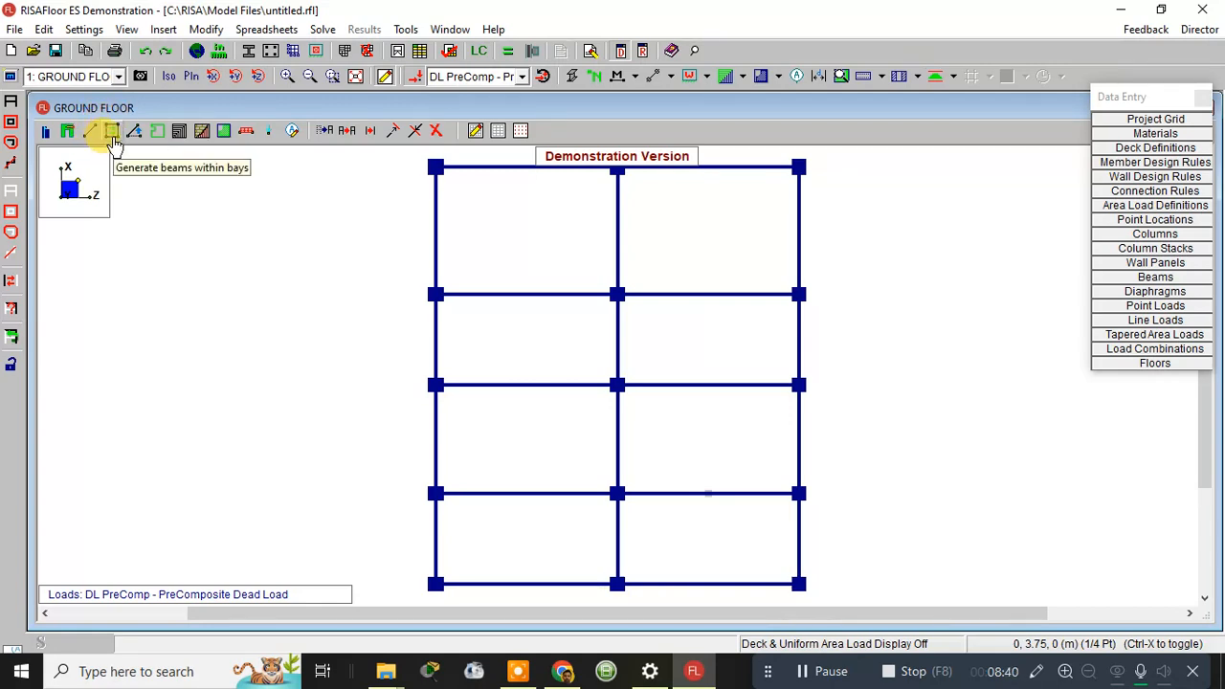
click(112, 134)
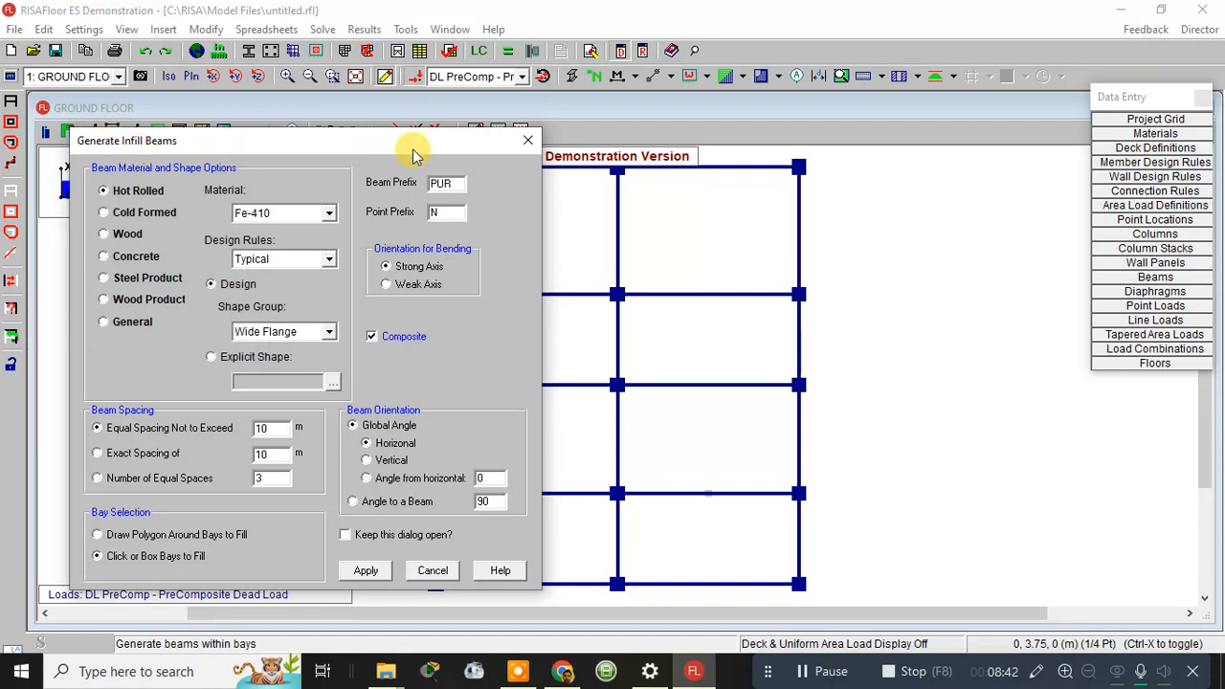
click(527, 141)
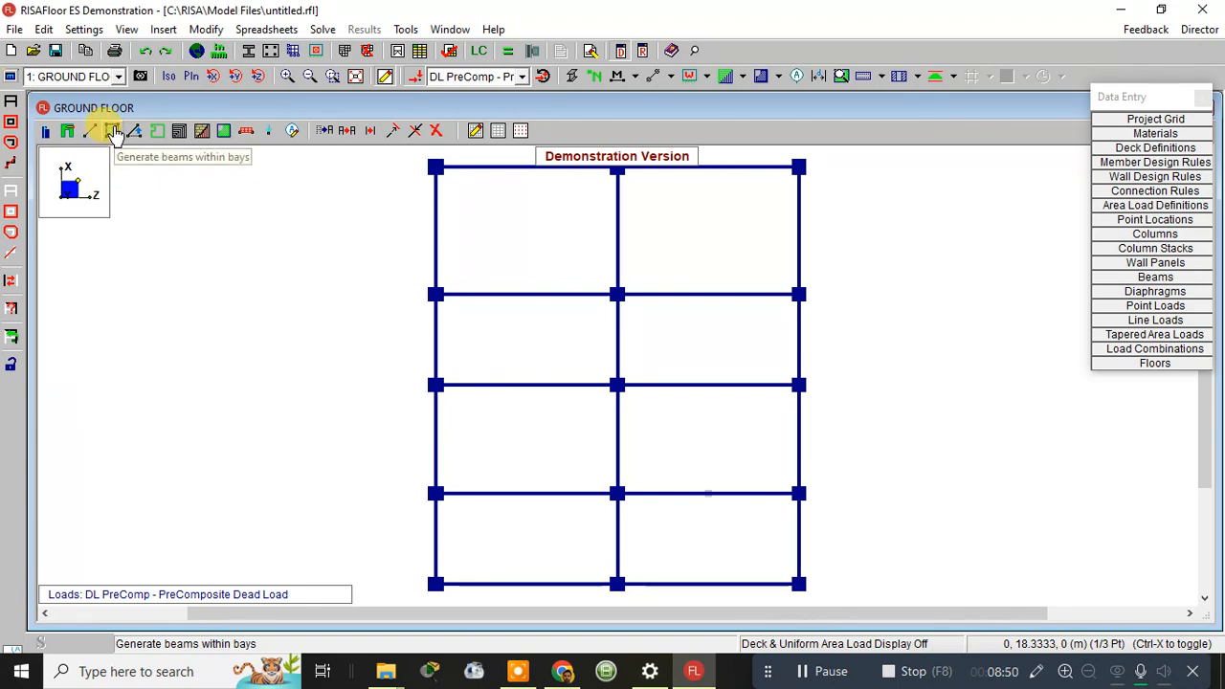
click(111, 134)
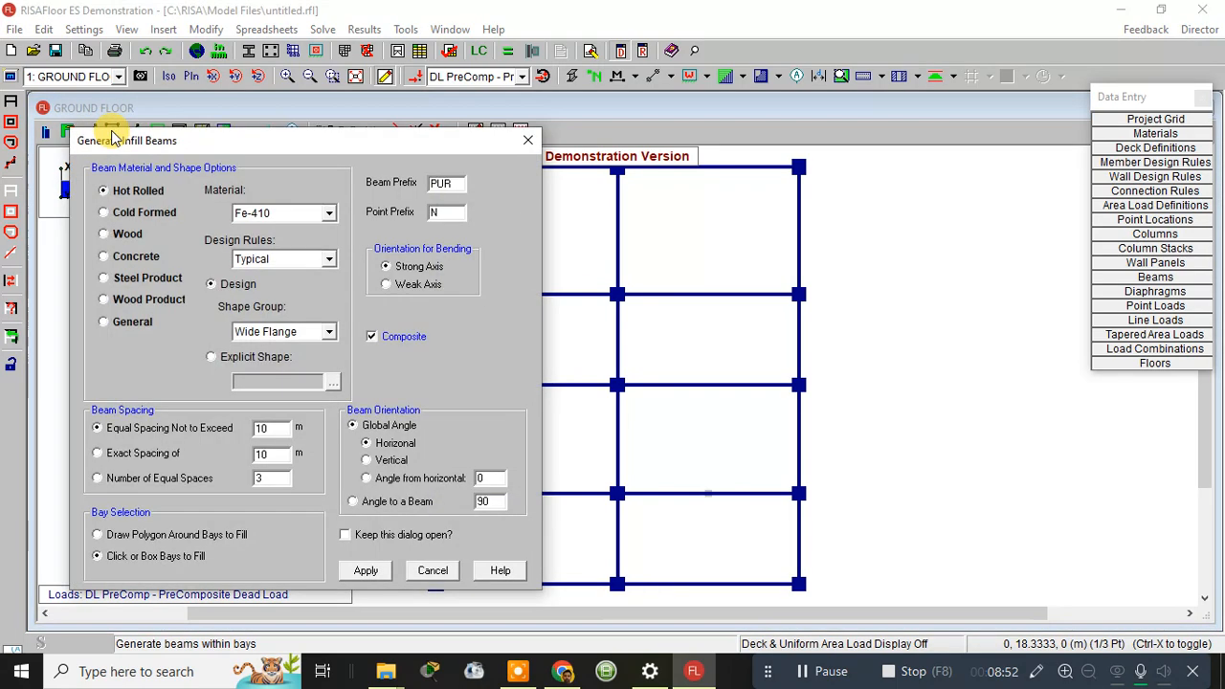
click(148, 488)
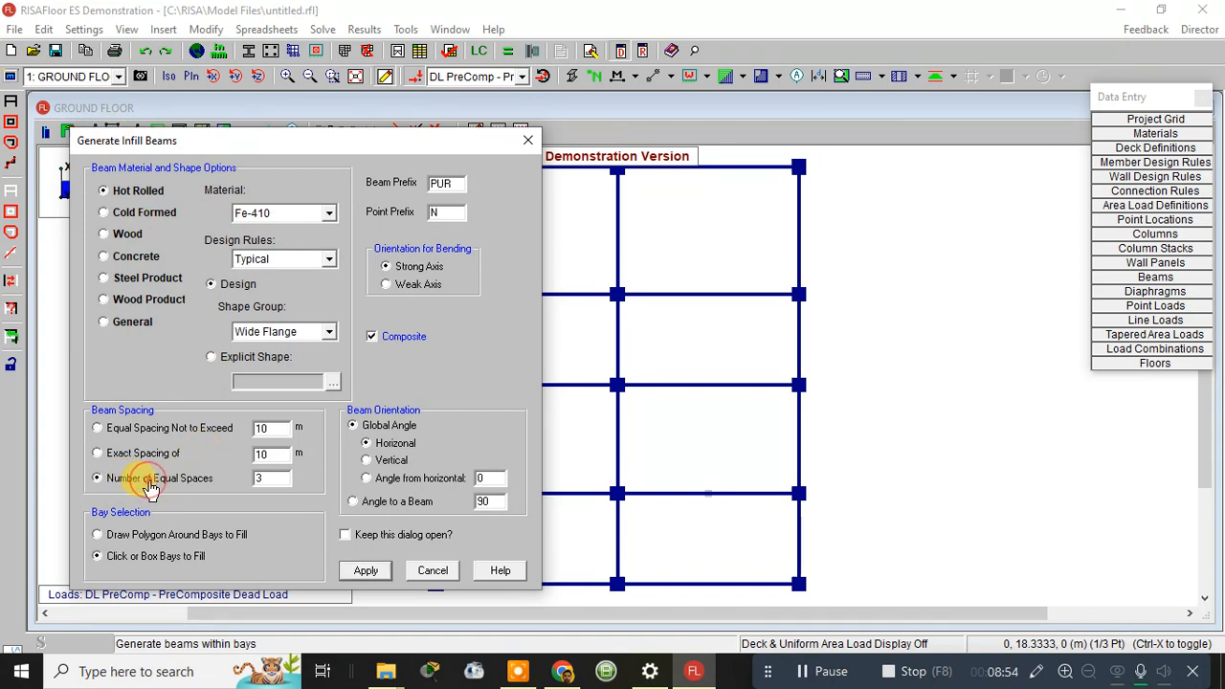
click(364, 570)
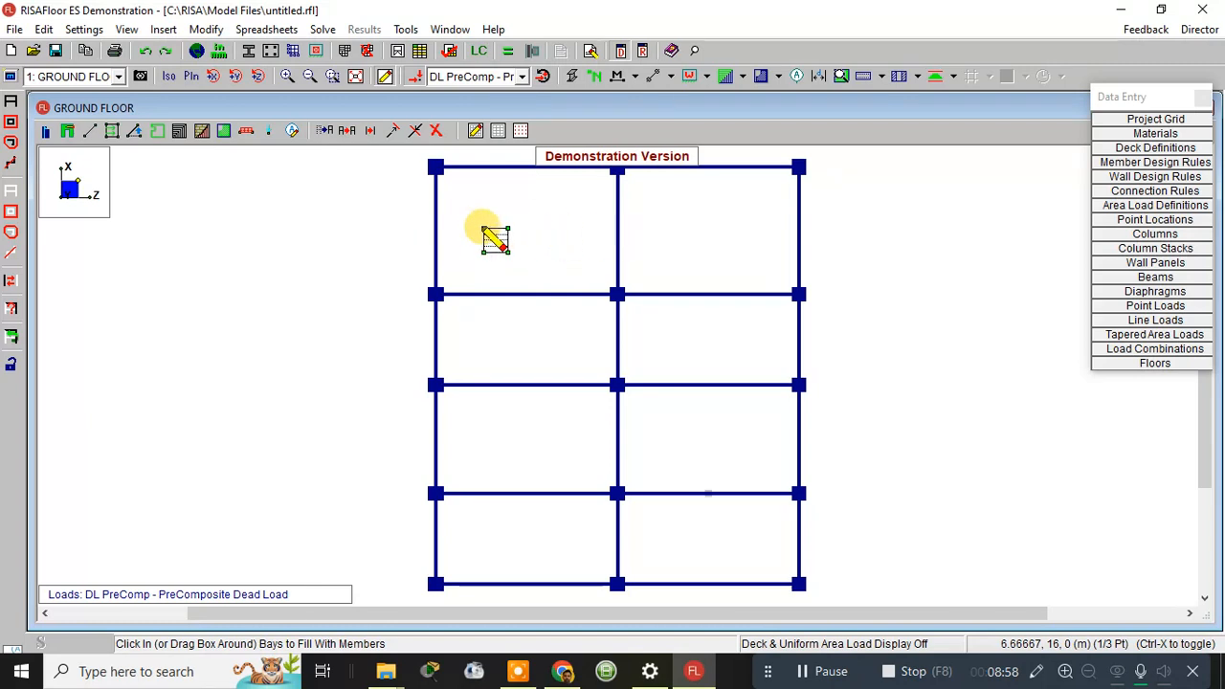
click(494, 226)
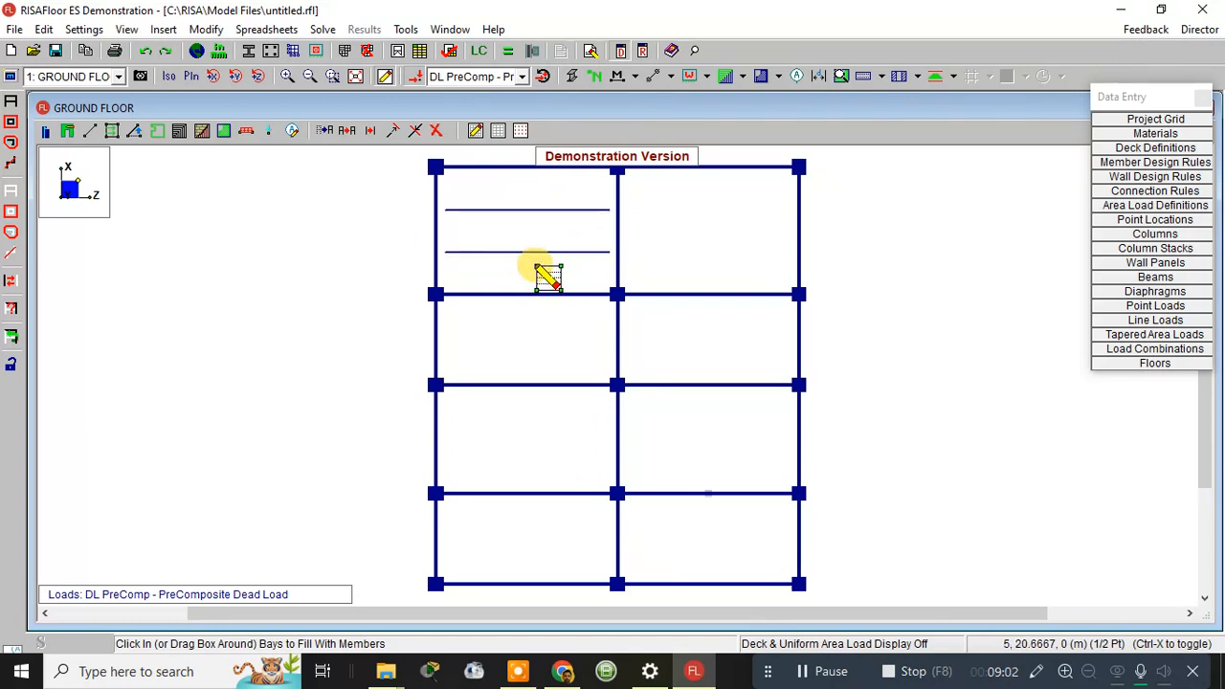
Display the Full Model view and examine the steel infill beams up close in 3D
click(119, 76)
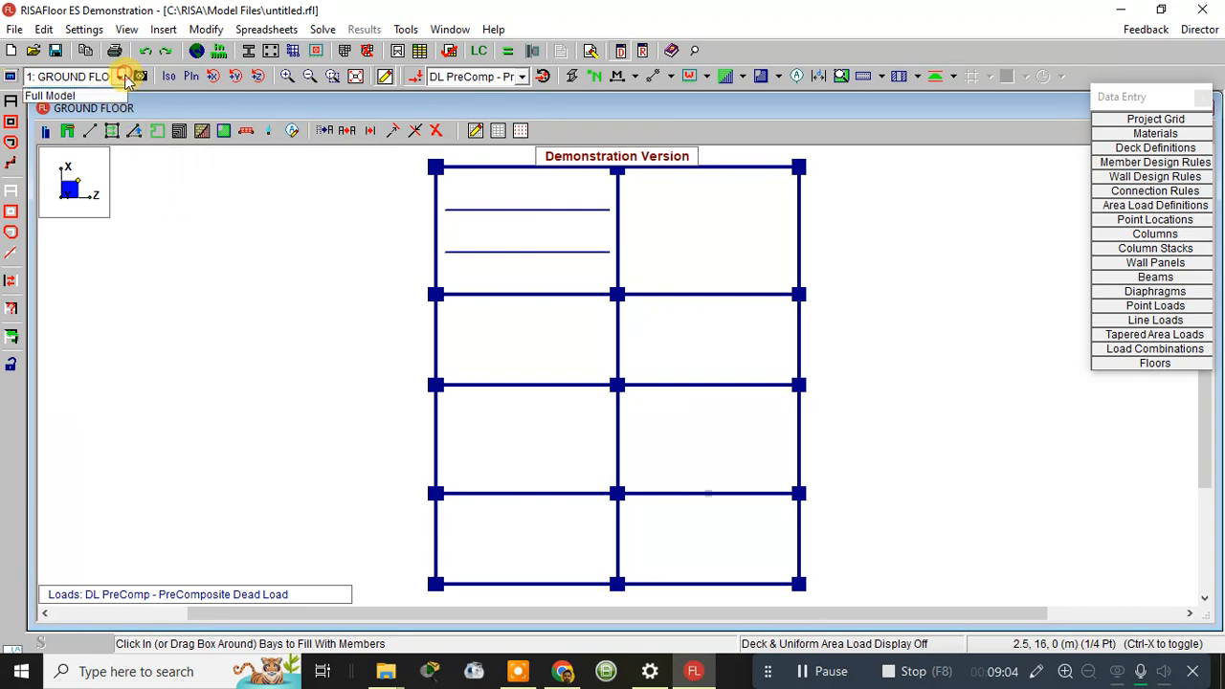
click(87, 109)
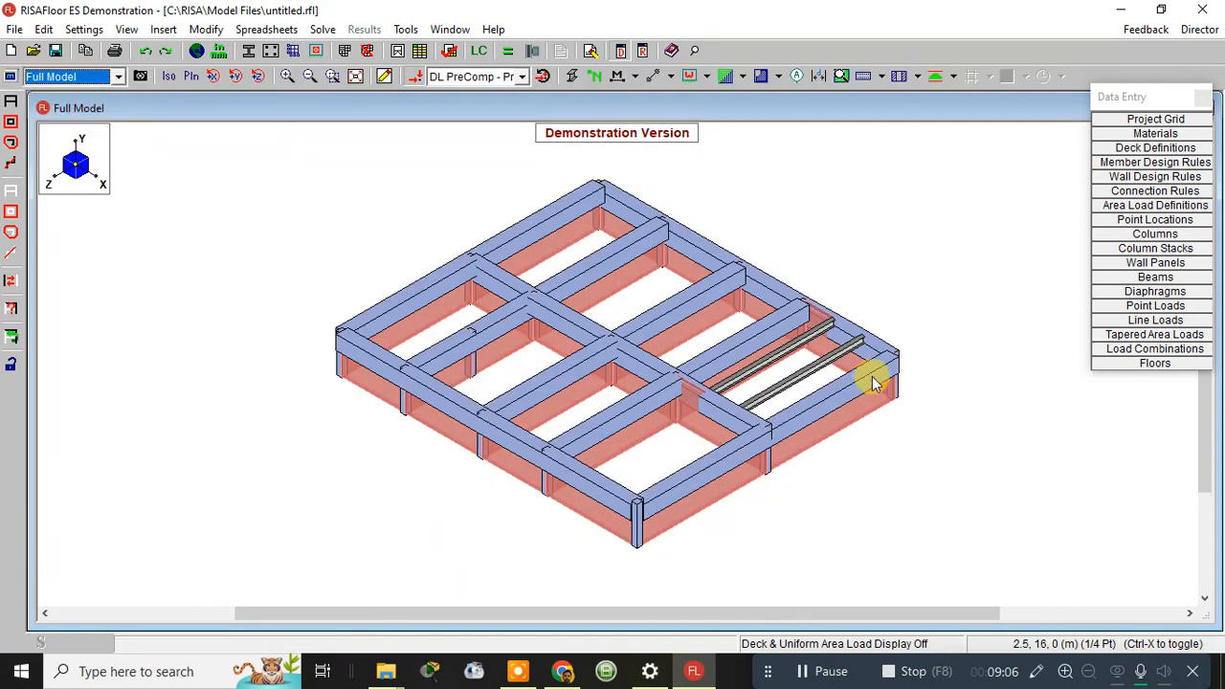
scroll(836, 358, up, 3)
scroll(836, 357, up, 1)
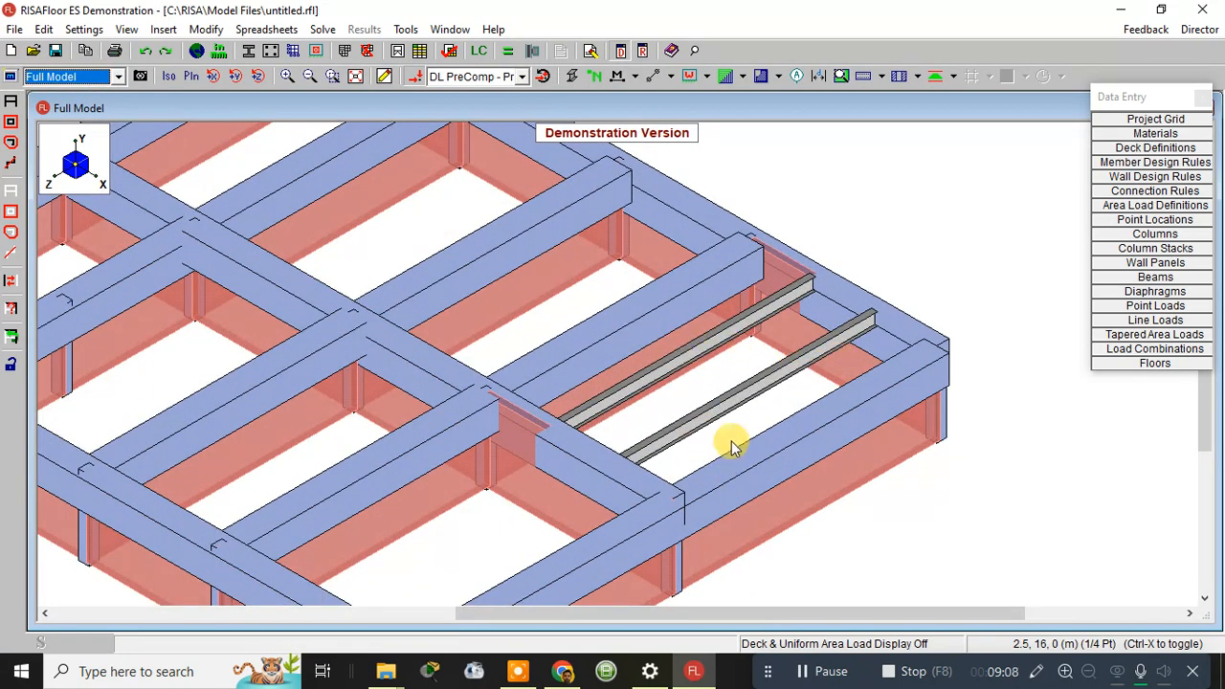
scroll(872, 287, down, 2)
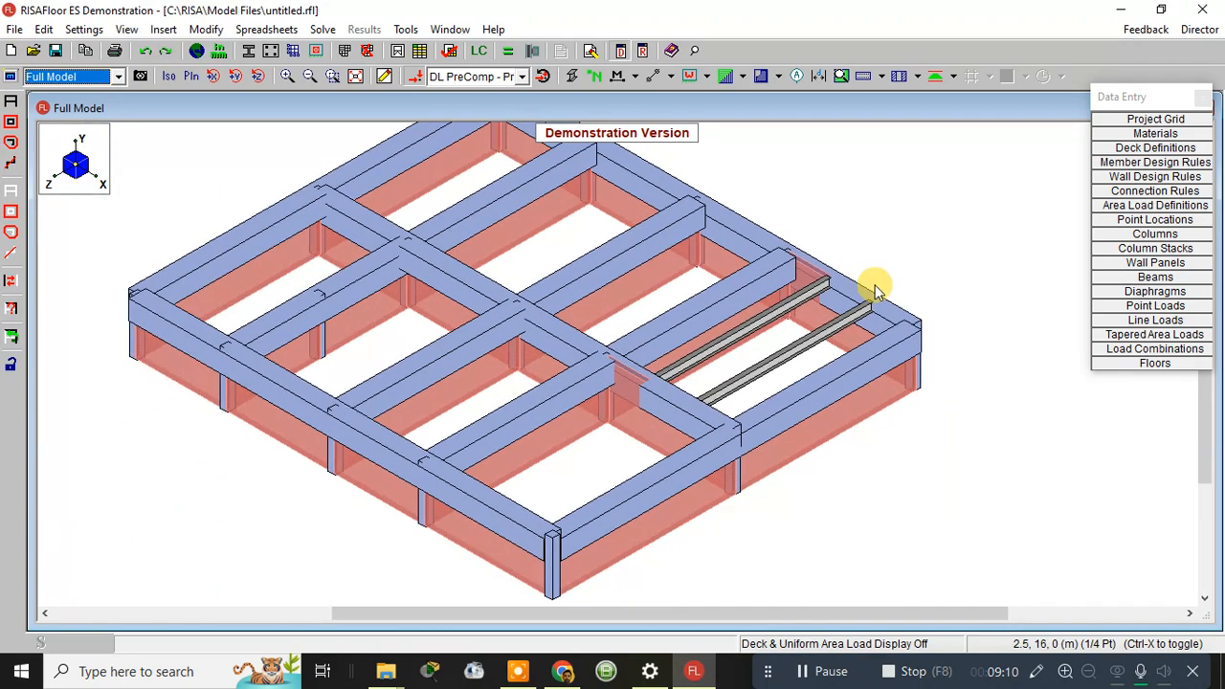
scroll(705, 354, up, 3)
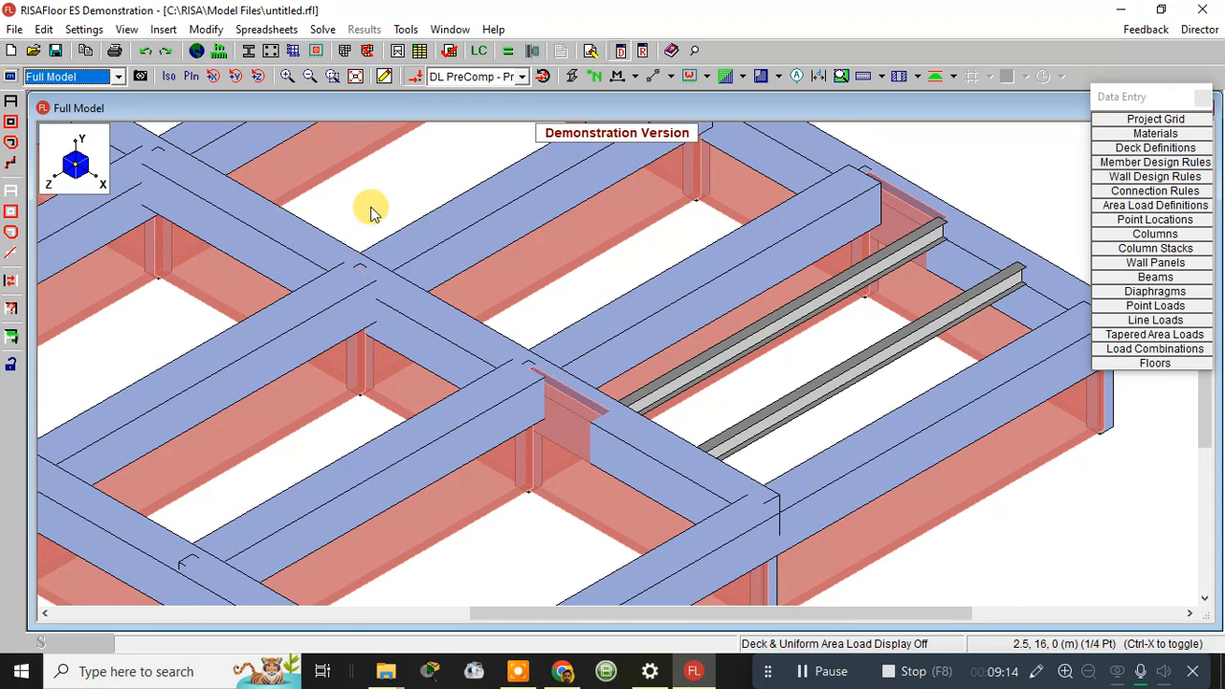
Return to the GROUND FLOOR plan and review the infill beam generation settings without applying them
click(117, 76)
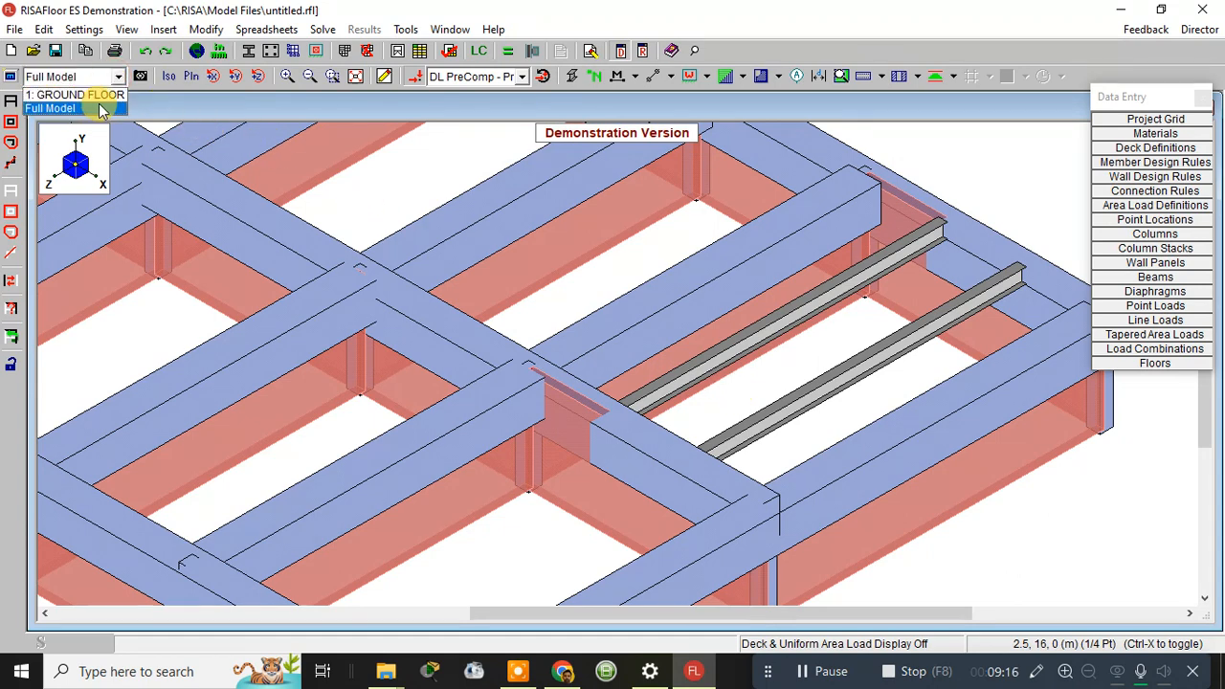
click(95, 96)
click(384, 81)
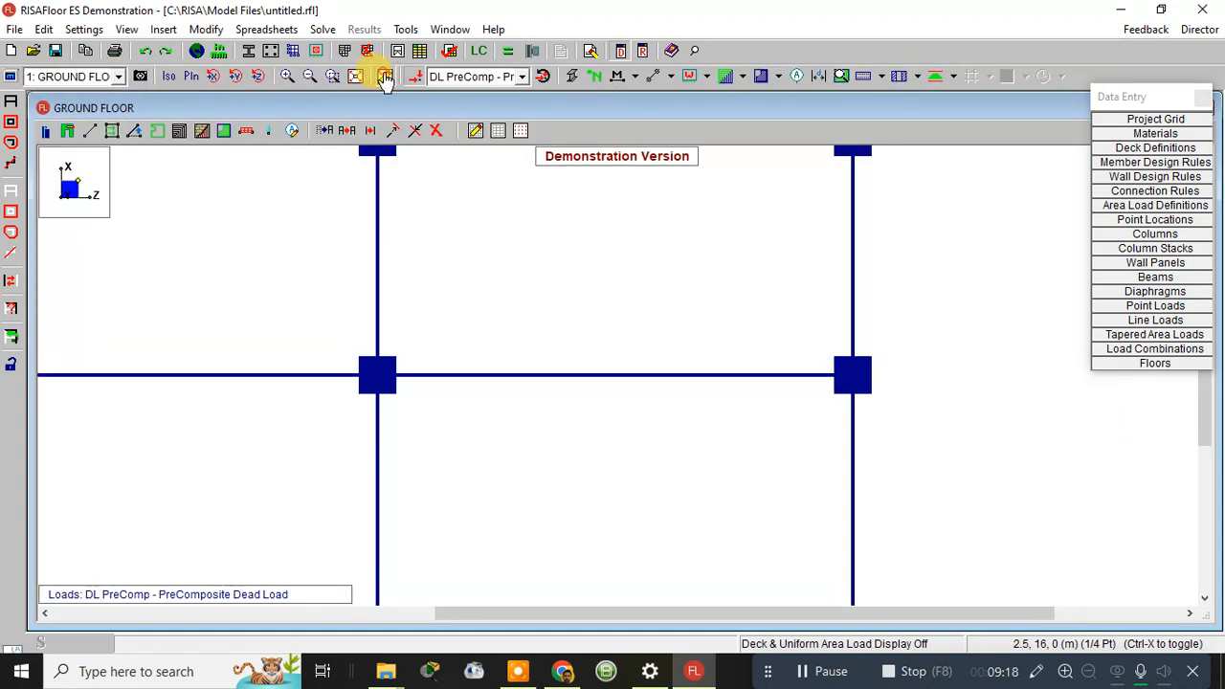
click(102, 130)
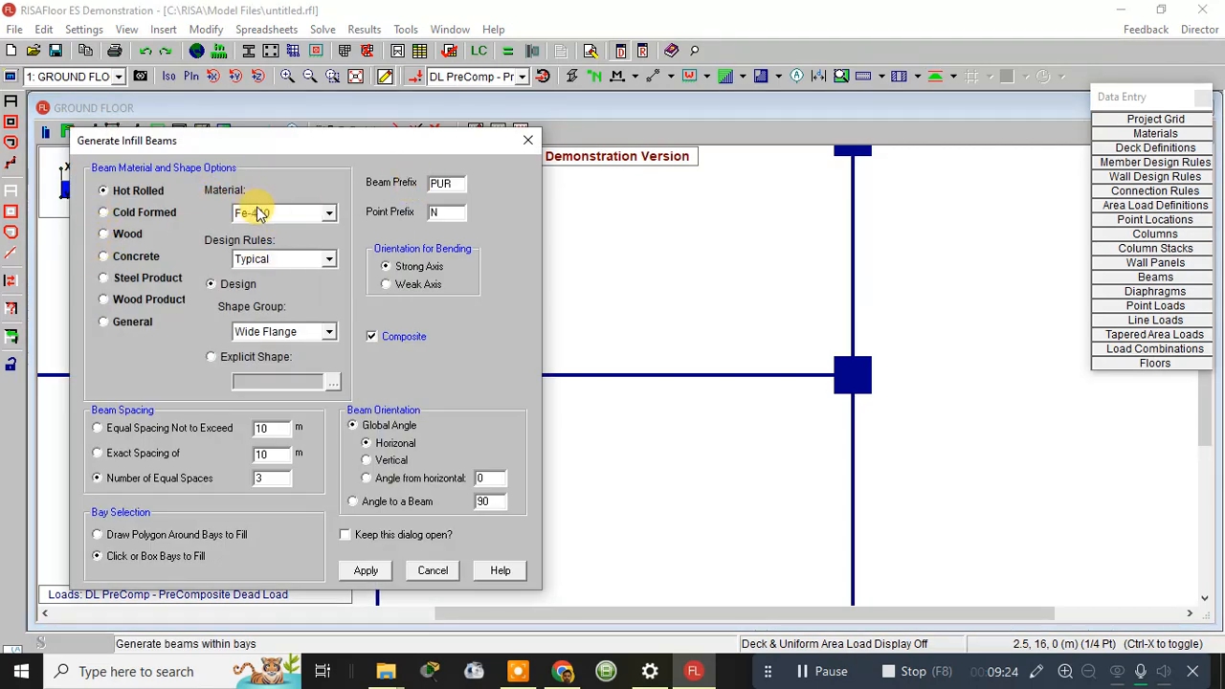
click(527, 140)
scroll(538, 278, down, 5)
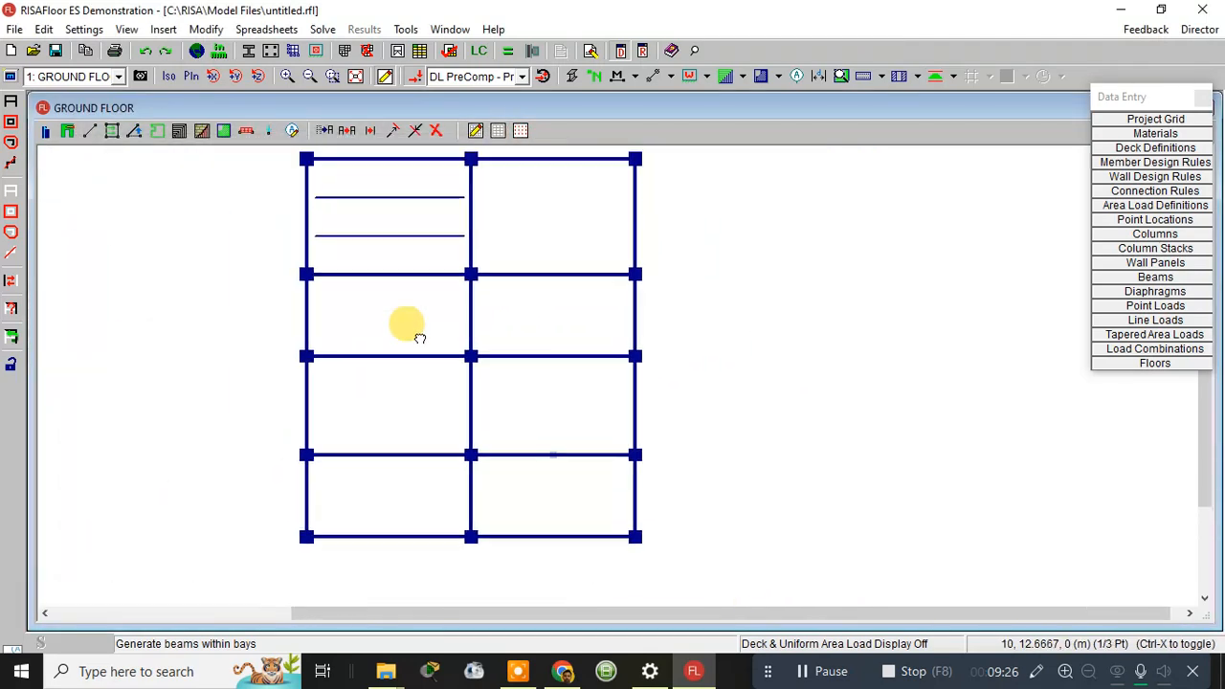
Create a rigid diaphragm edge with a 100 mm overhang by boxing all beams and walls of the ground floor
click(157, 133)
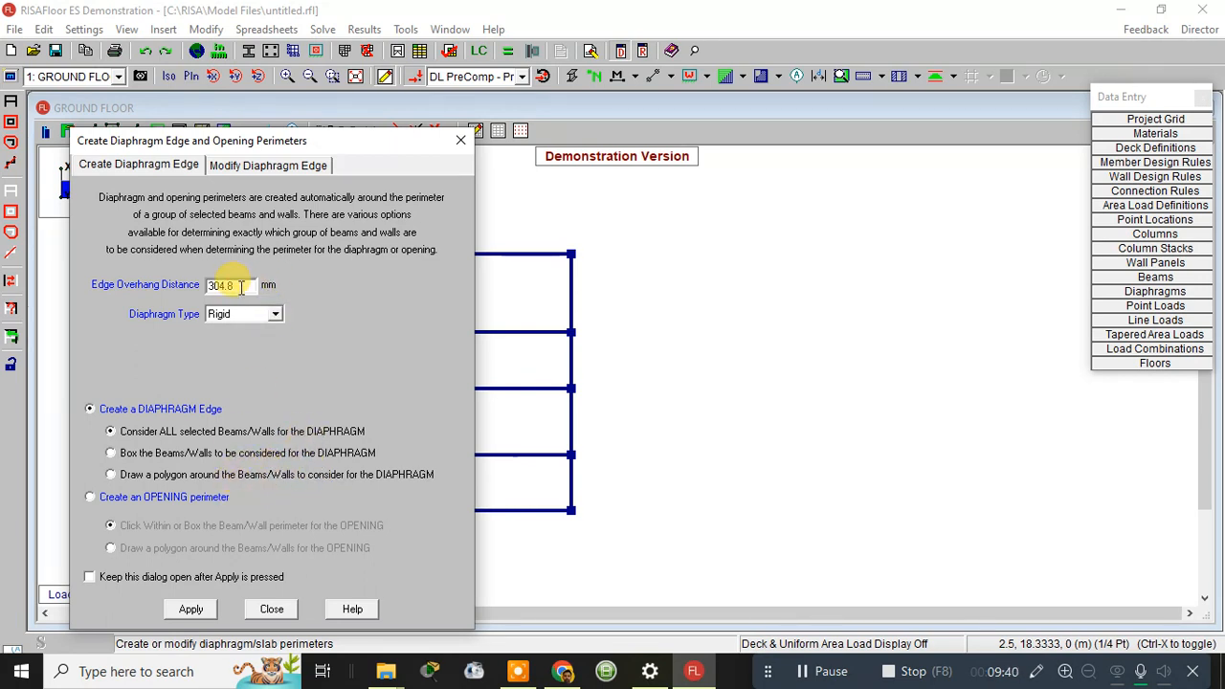
drag(241, 285, 177, 275)
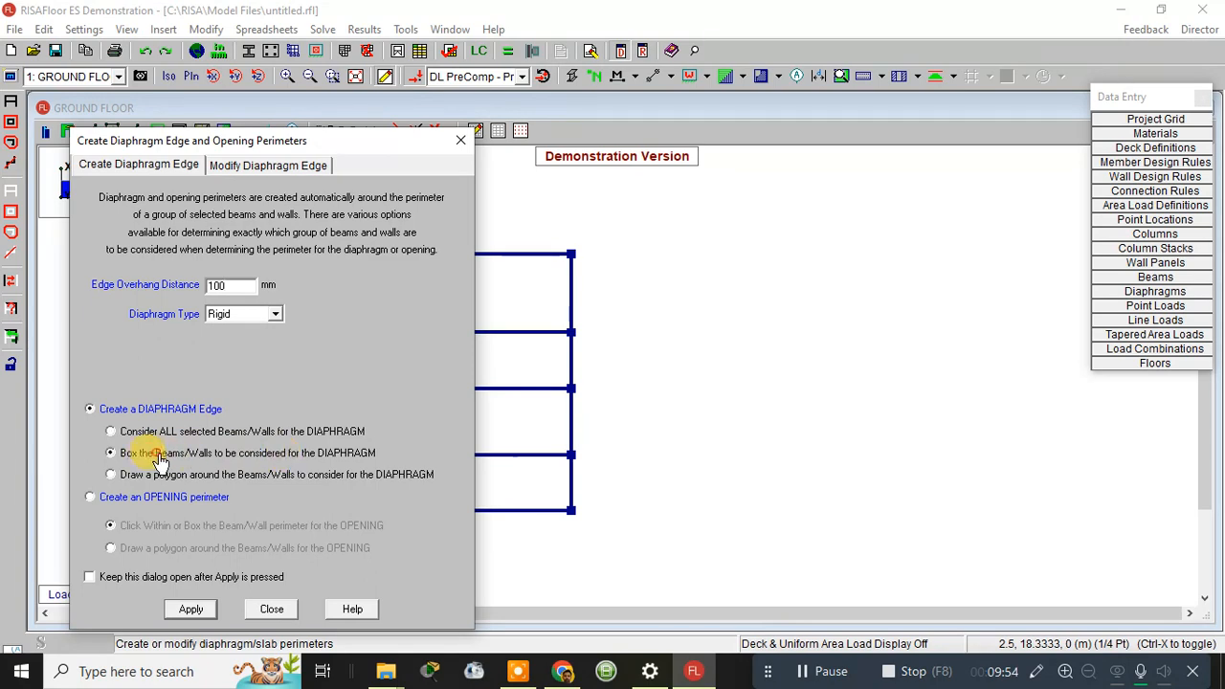
click(191, 609)
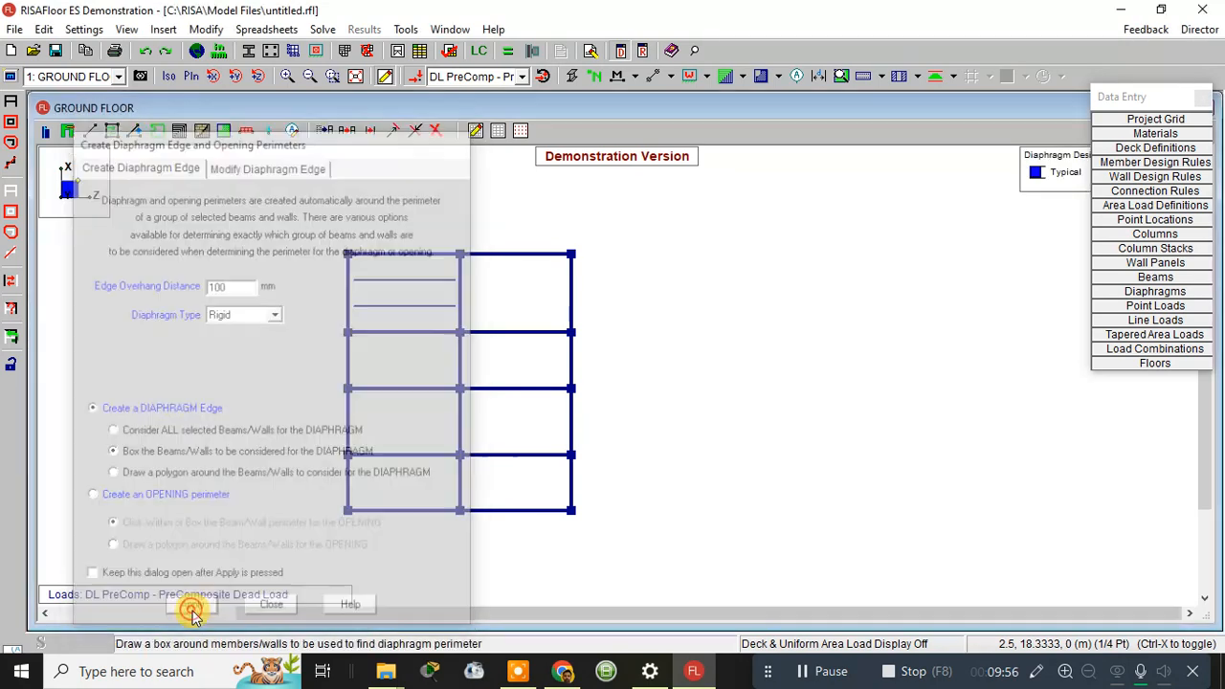
drag(349, 254, 578, 516)
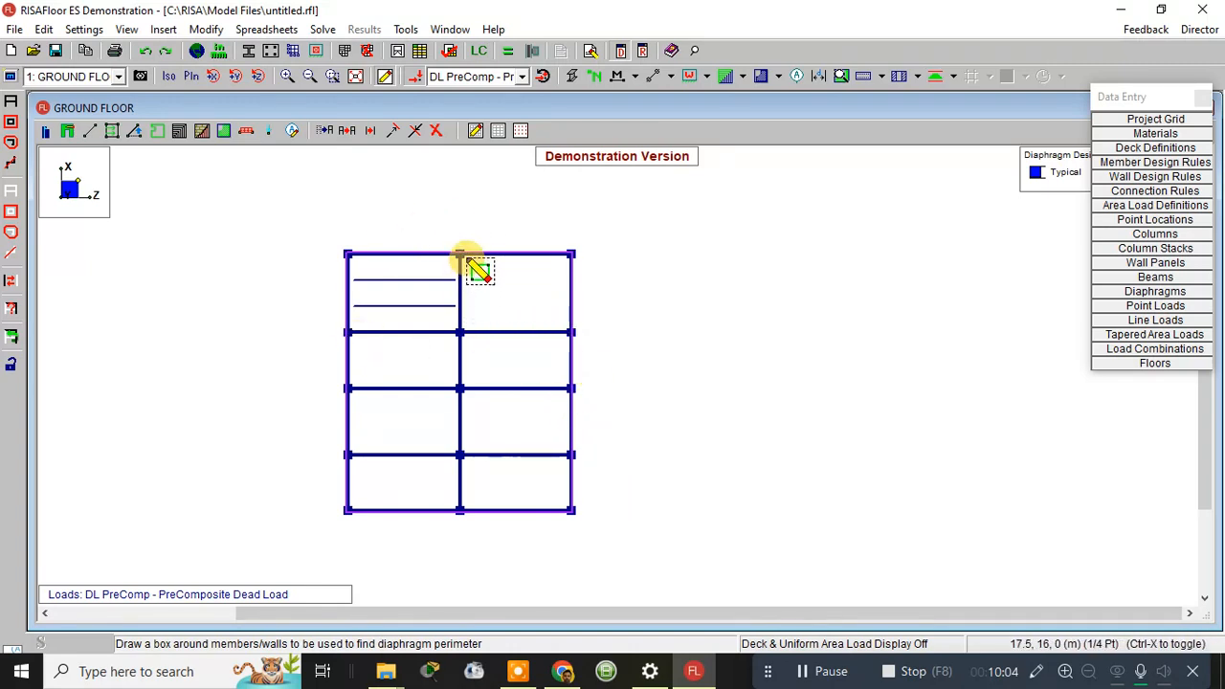
right_click(609, 238)
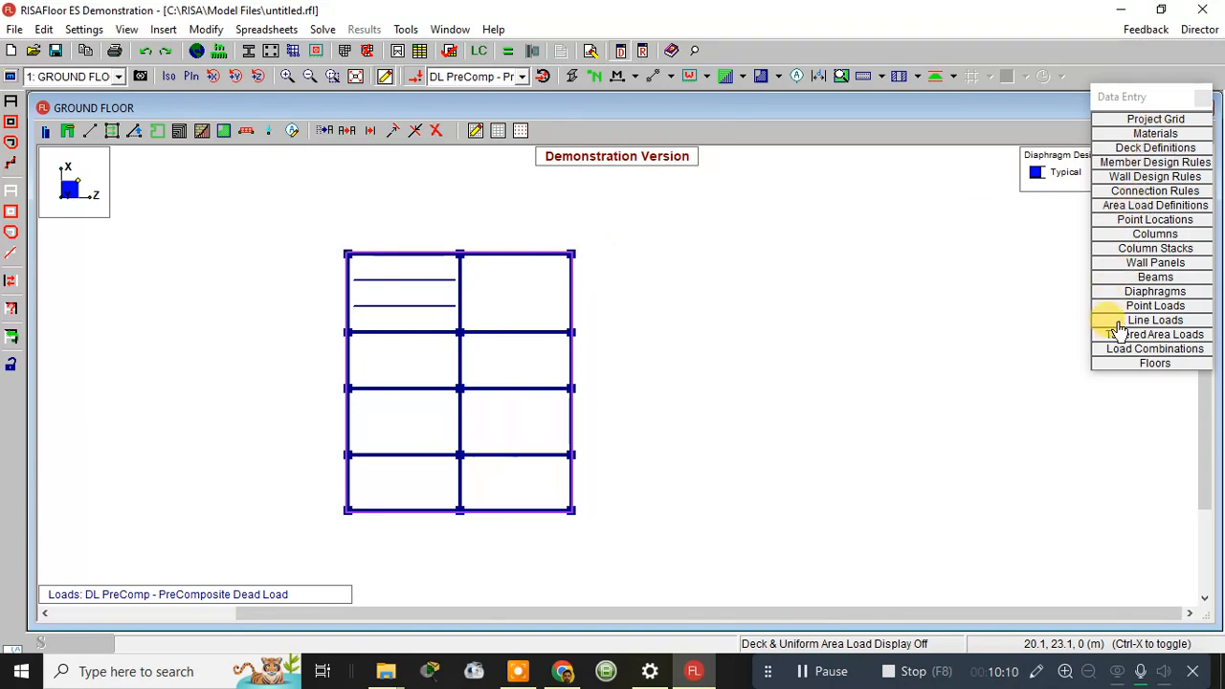
Review the ground floor diaphragm's type, design rule, material offset and thickness entries in the Diaphragm Parameters spreadsheet
click(1148, 292)
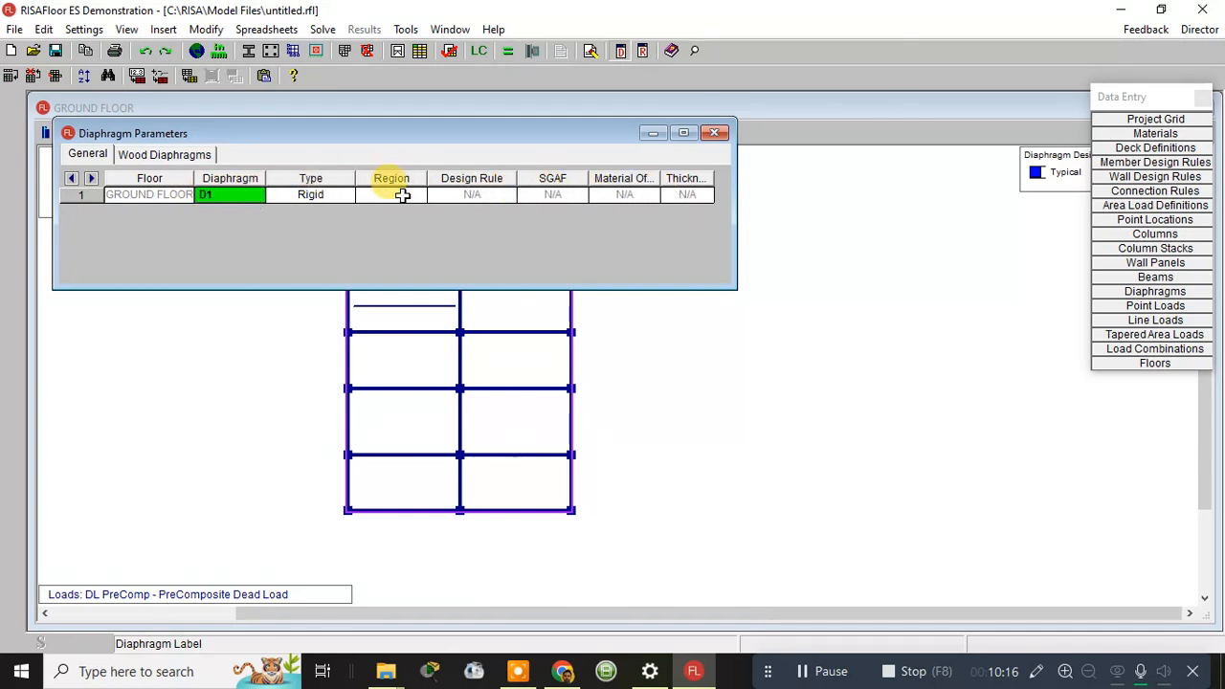
click(478, 197)
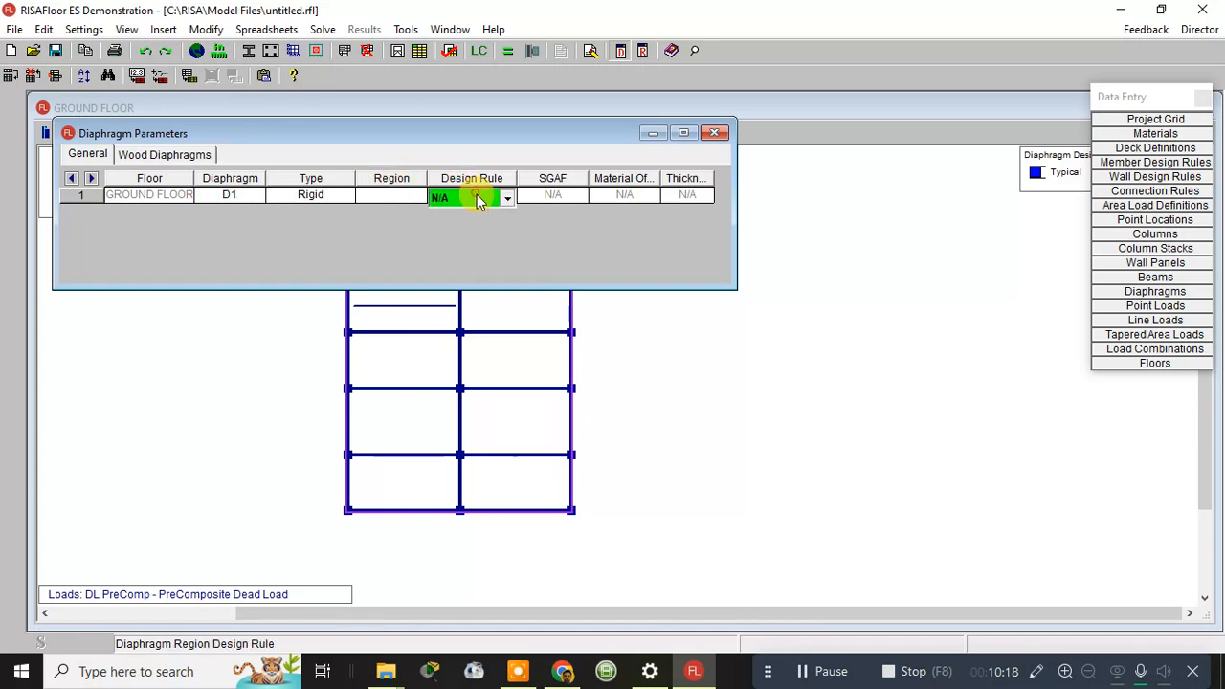
click(546, 194)
click(623, 196)
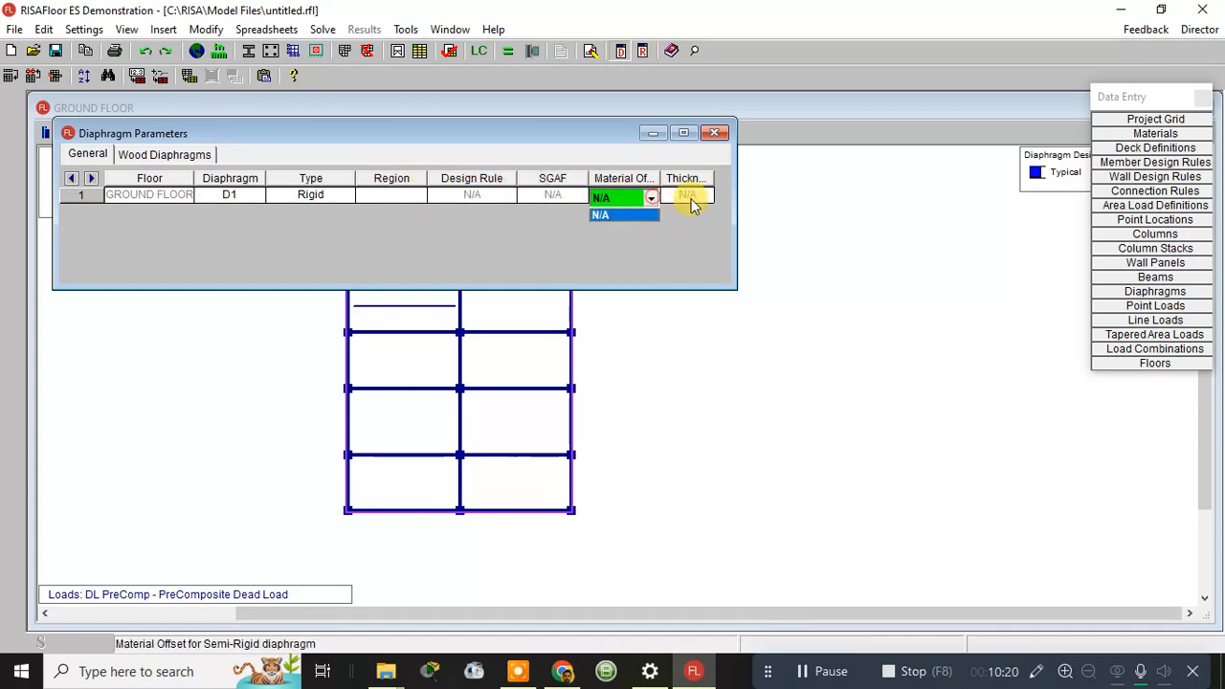
click(692, 196)
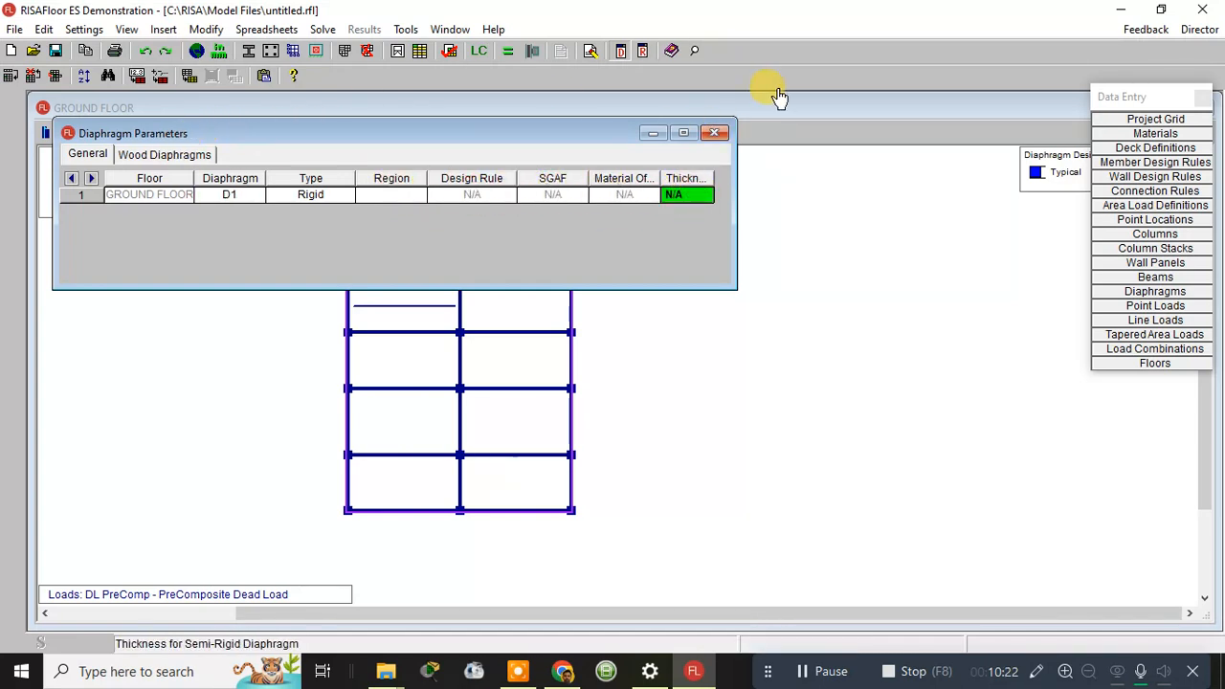
click(718, 133)
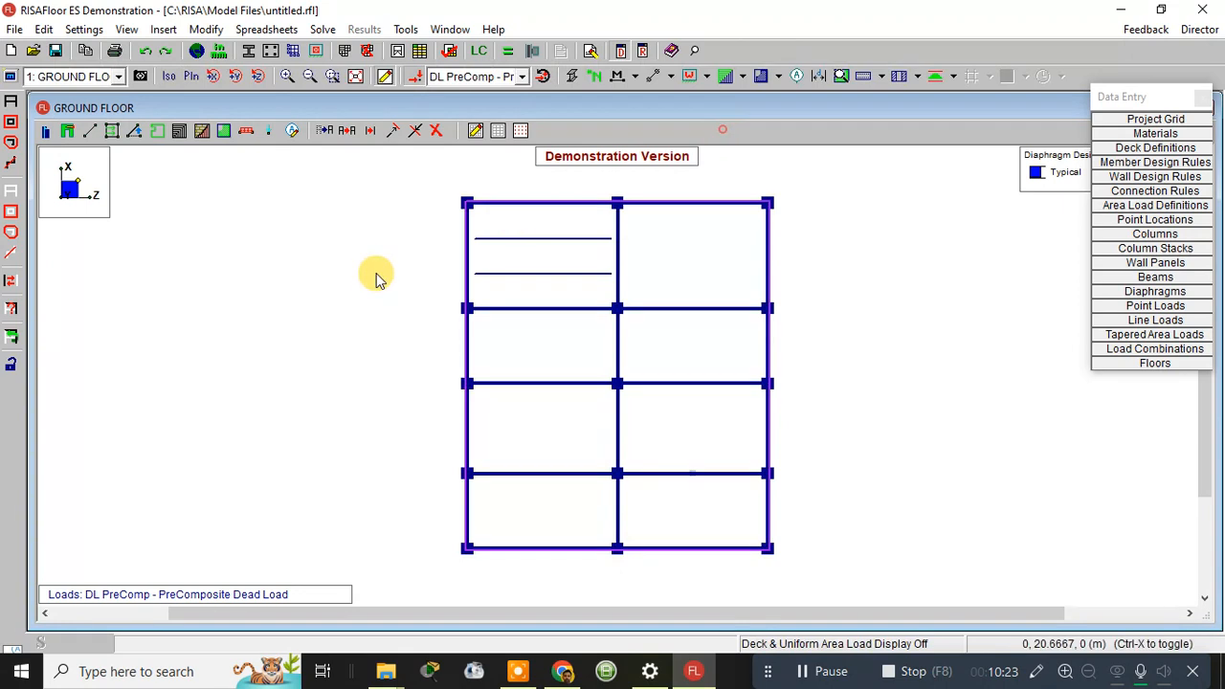
Assign Concrete Deck parallel to the Z axis to every bay of the ground floor by picking within each deck area
click(177, 135)
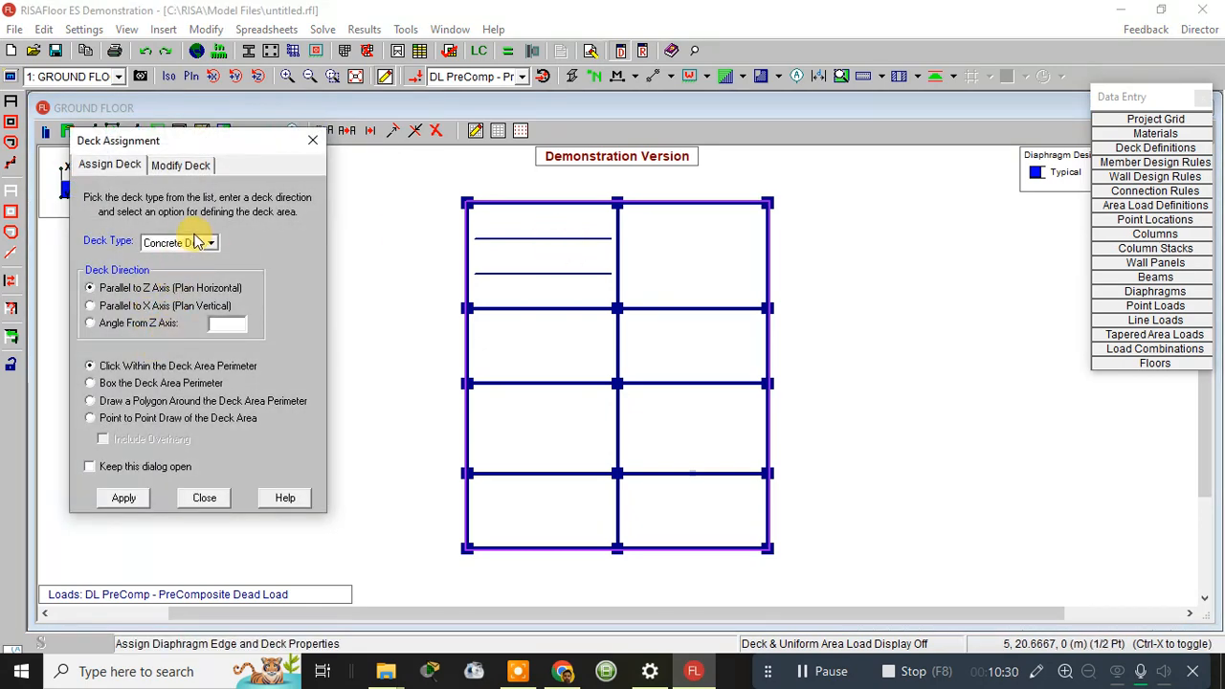
click(125, 497)
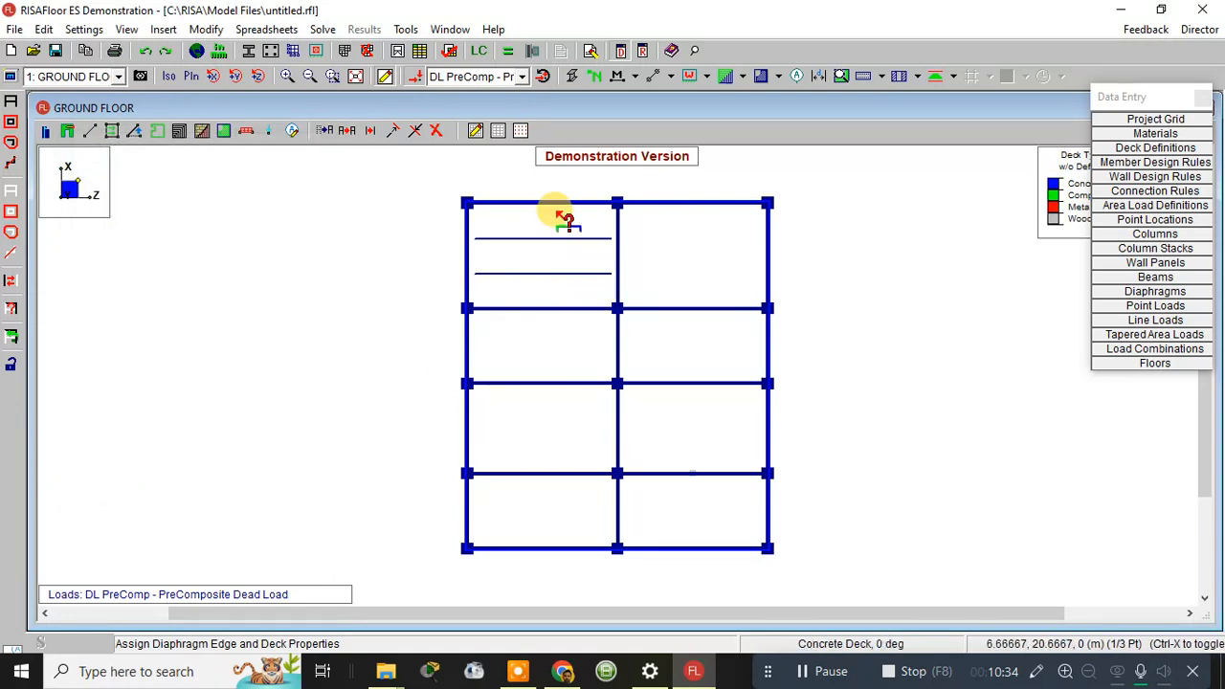
click(548, 221)
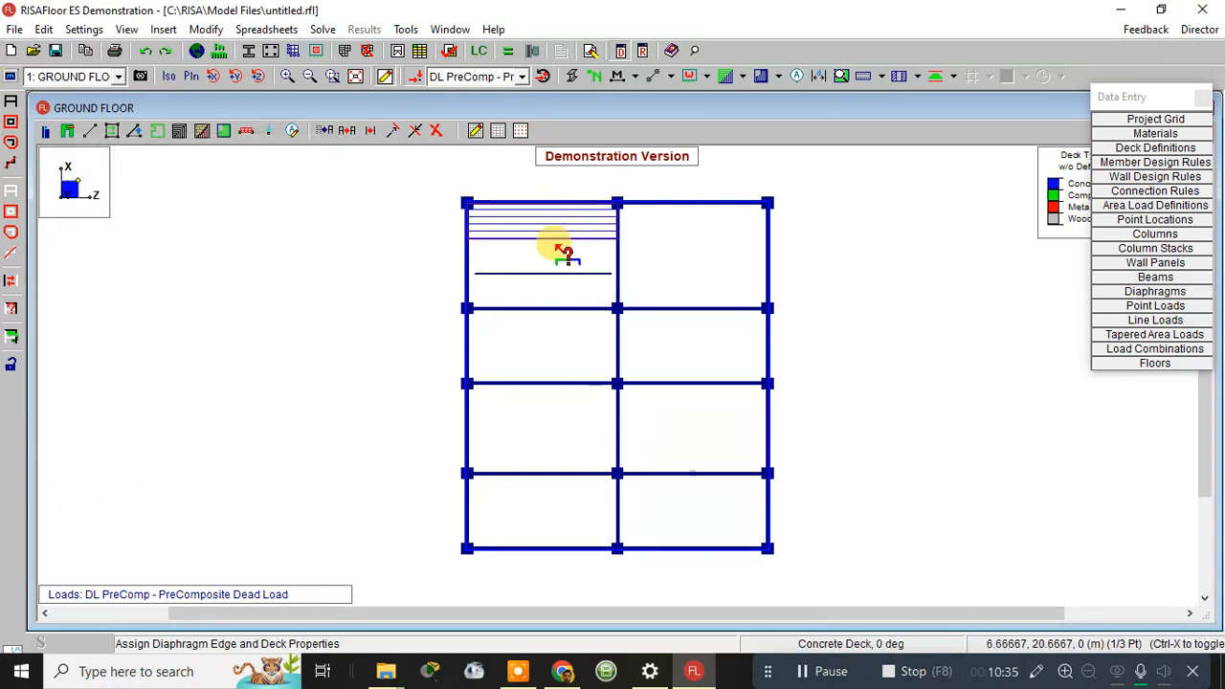
click(698, 278)
click(556, 358)
click(683, 356)
click(576, 407)
click(744, 430)
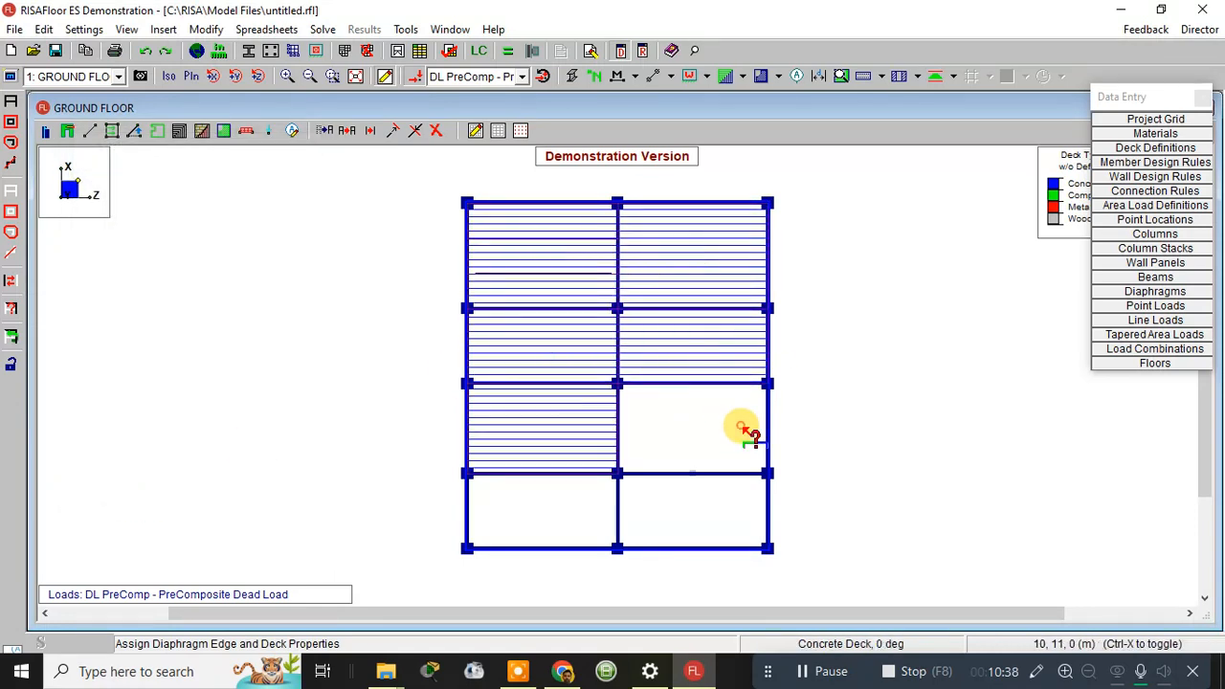
click(541, 517)
click(693, 514)
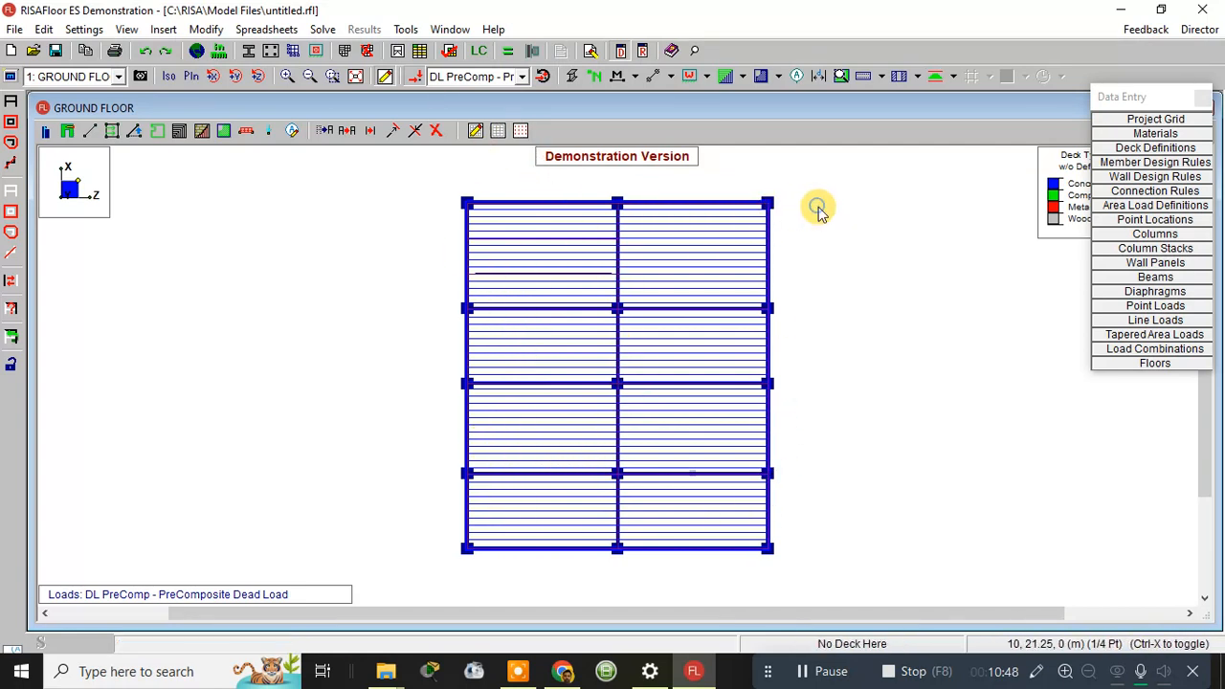
Compare the deck display as applied and hidden, and leave it set to show decks with the default
click(743, 76)
click(768, 157)
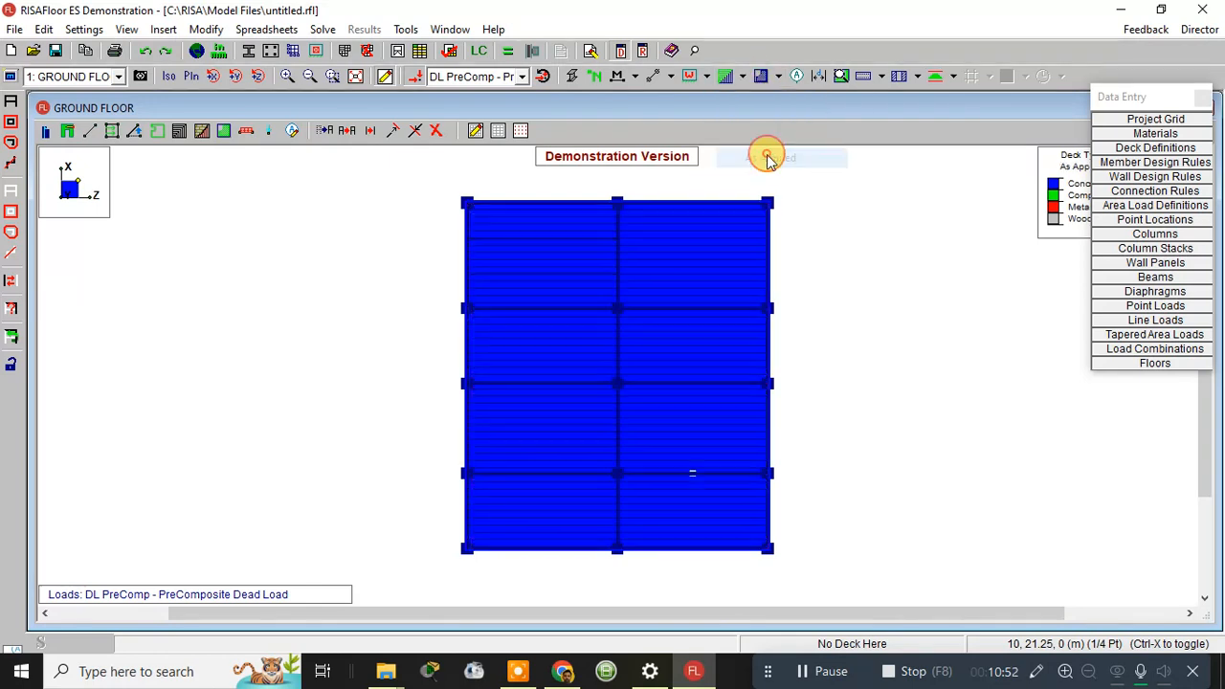
click(740, 77)
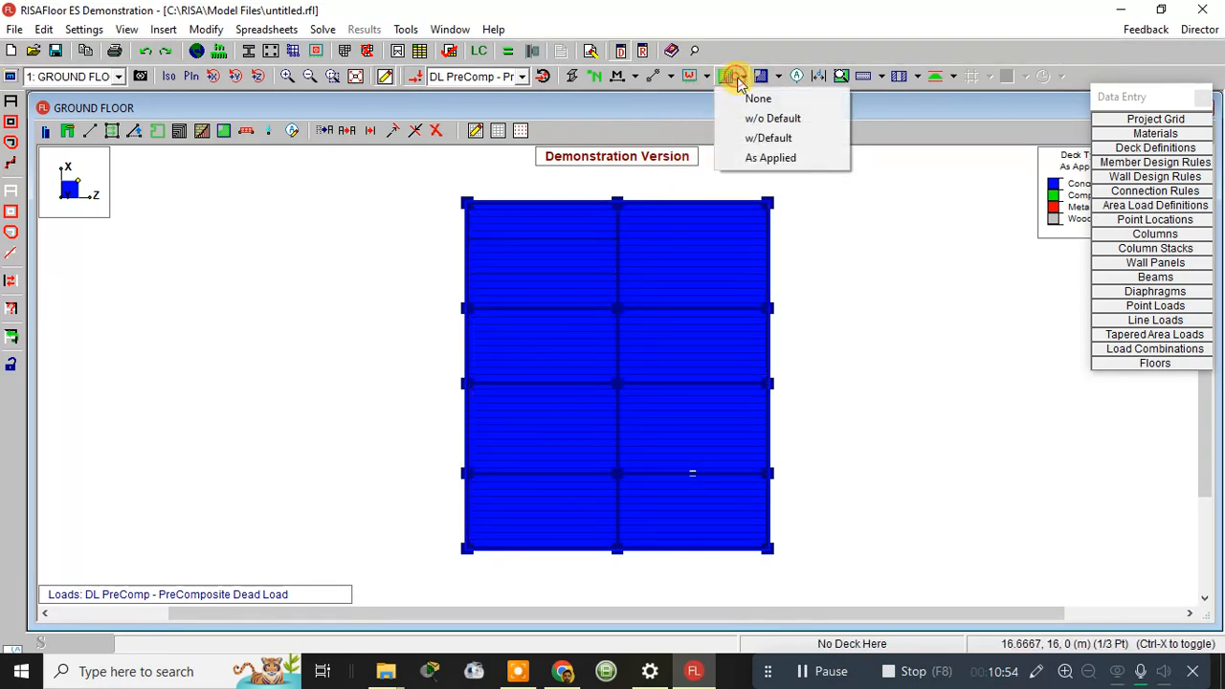
click(749, 100)
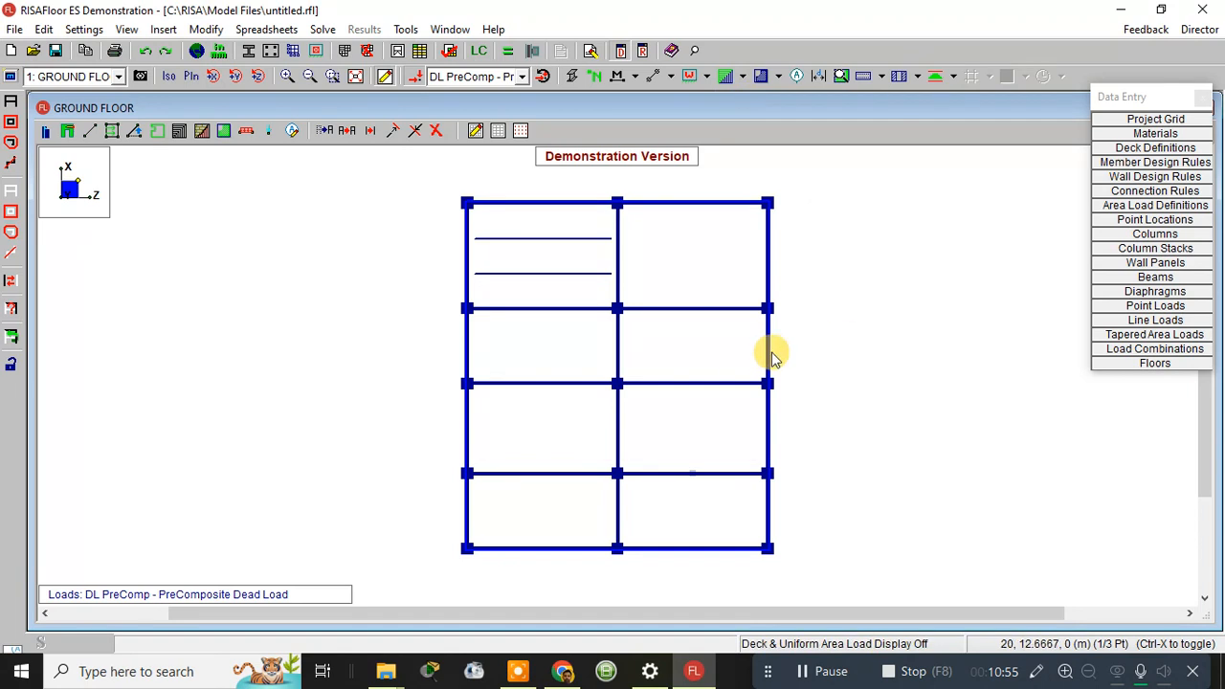
click(745, 78)
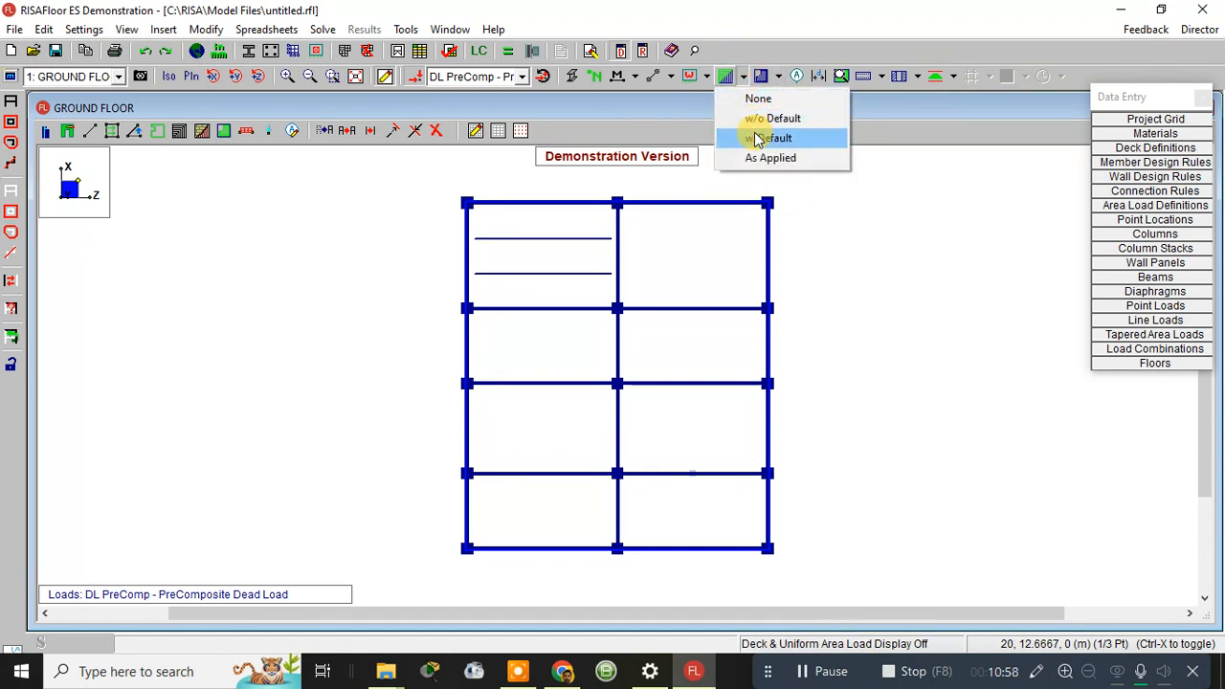
click(756, 139)
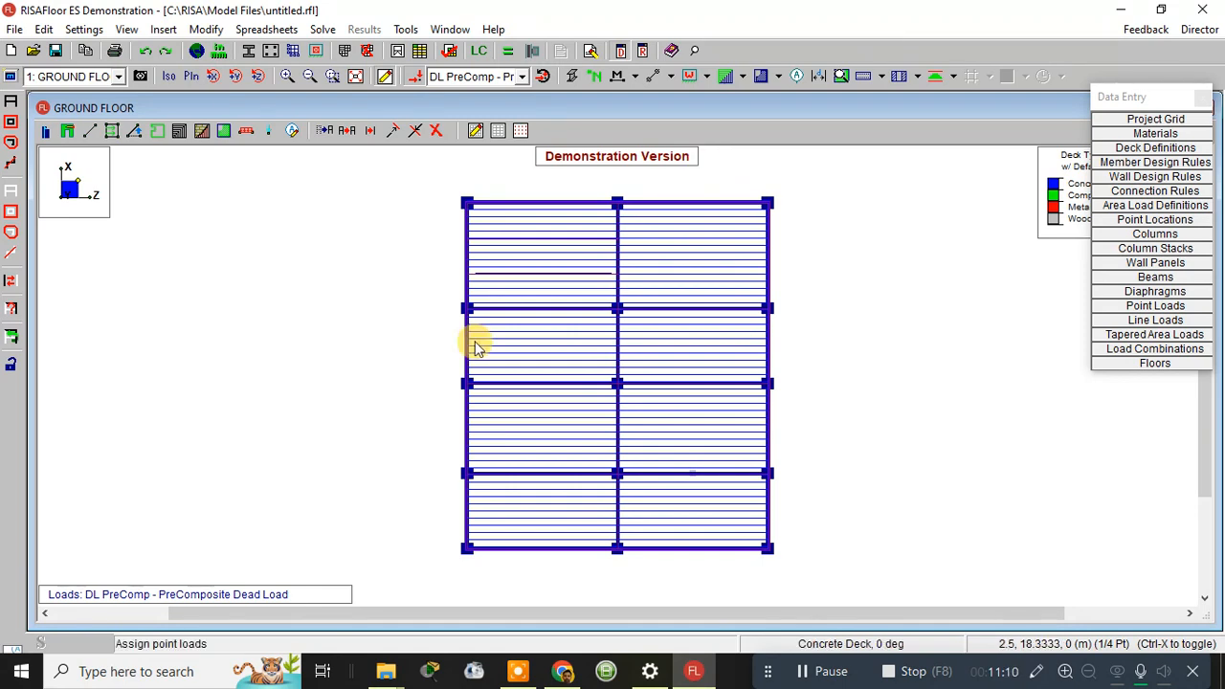
Draw post-composite dead line loads of -10 kN/m point to point along all four perimeter edges of the ground floor
click(246, 134)
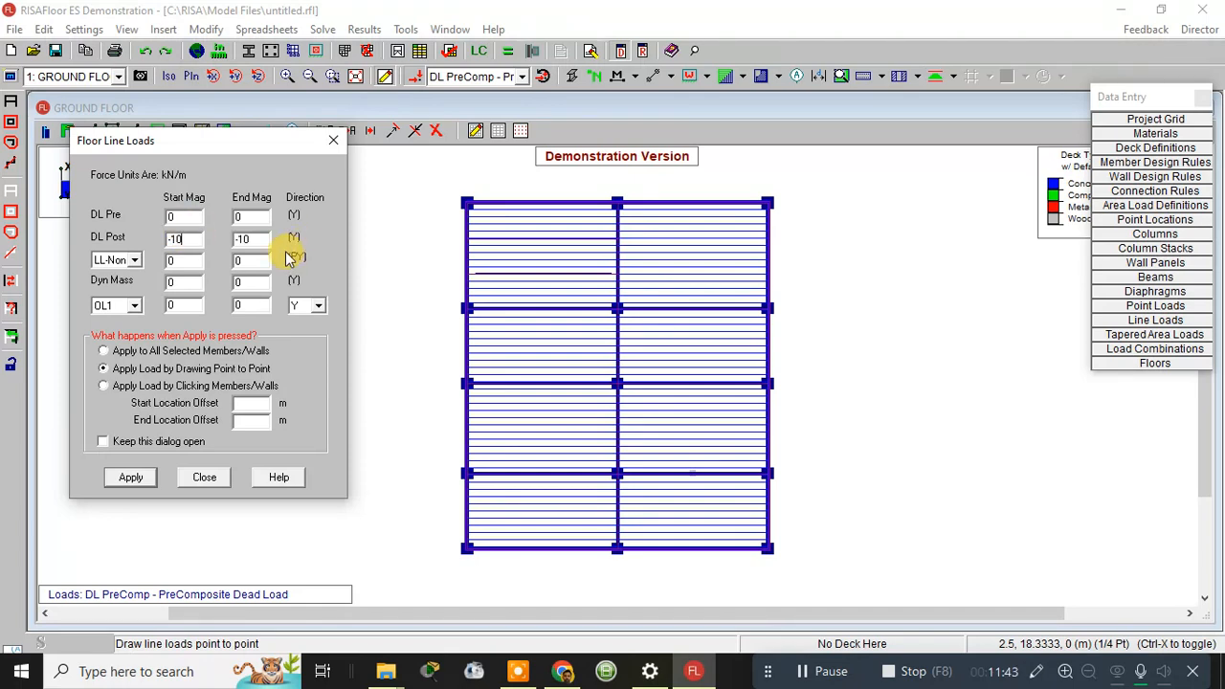
click(132, 478)
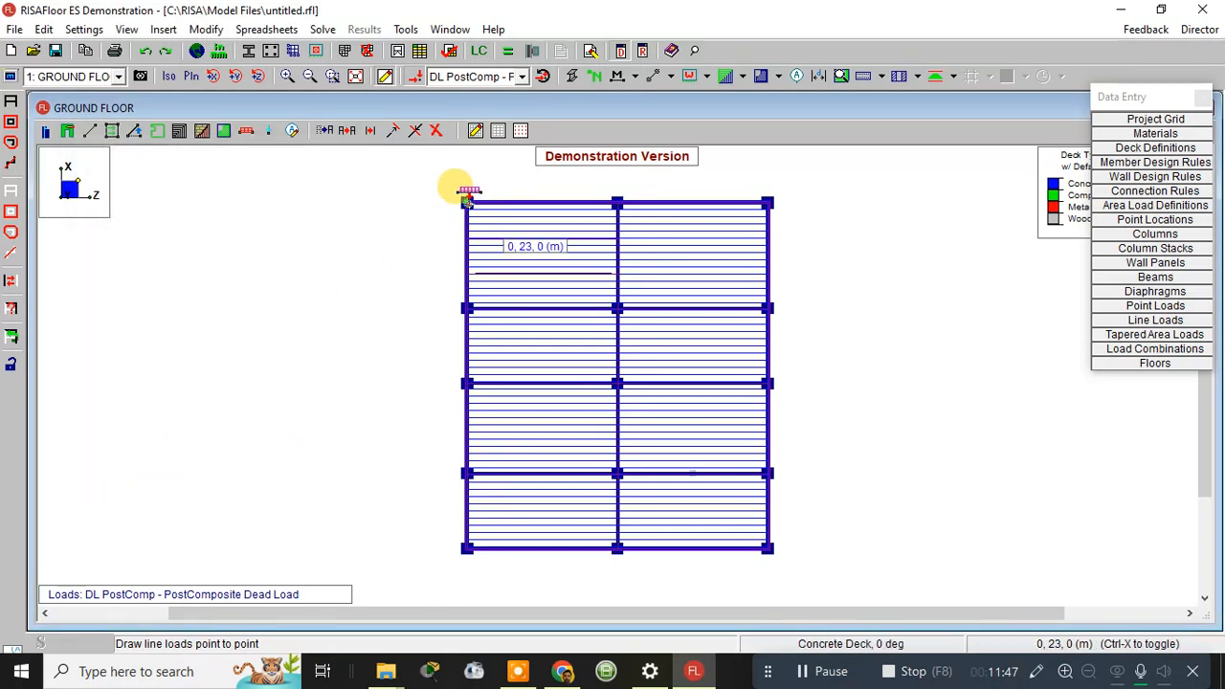
scroll(466, 196, up, 3)
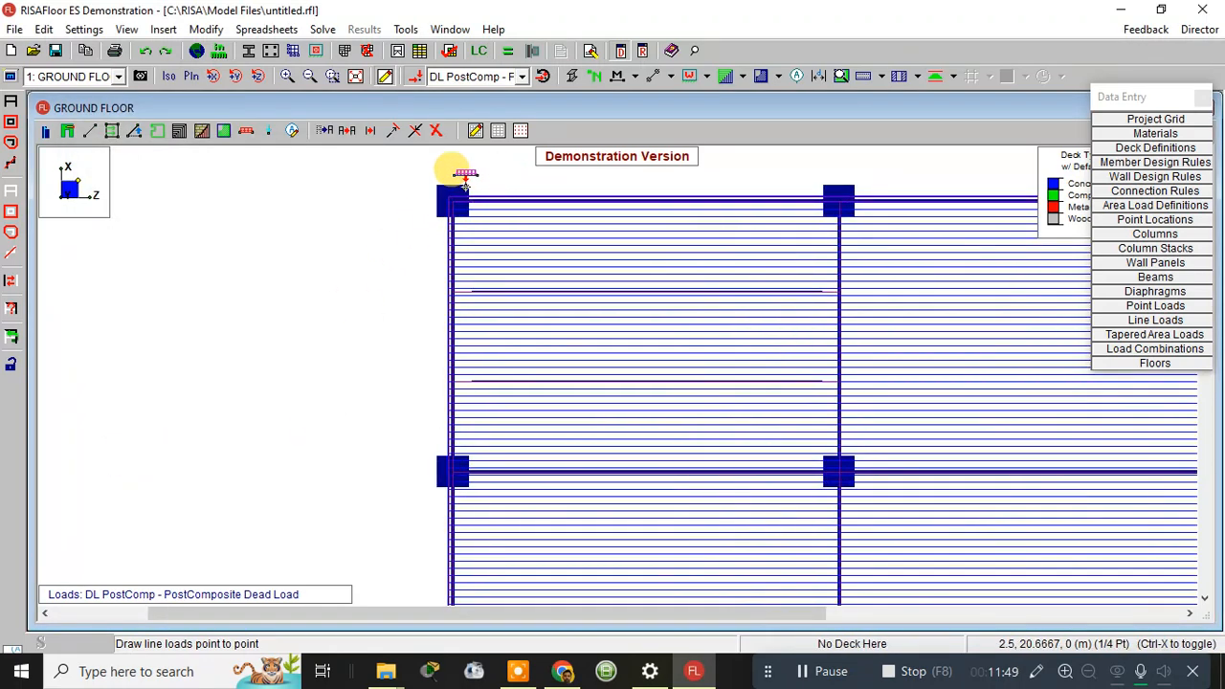
scroll(511, 566, down, 3)
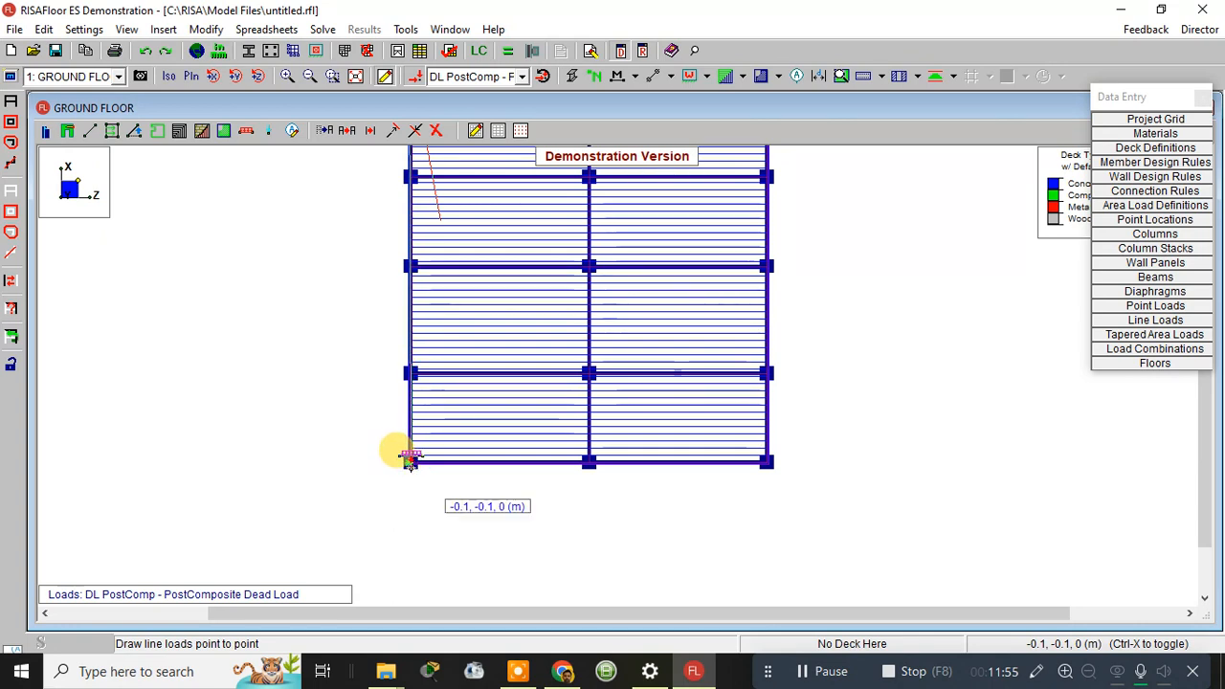
click(409, 467)
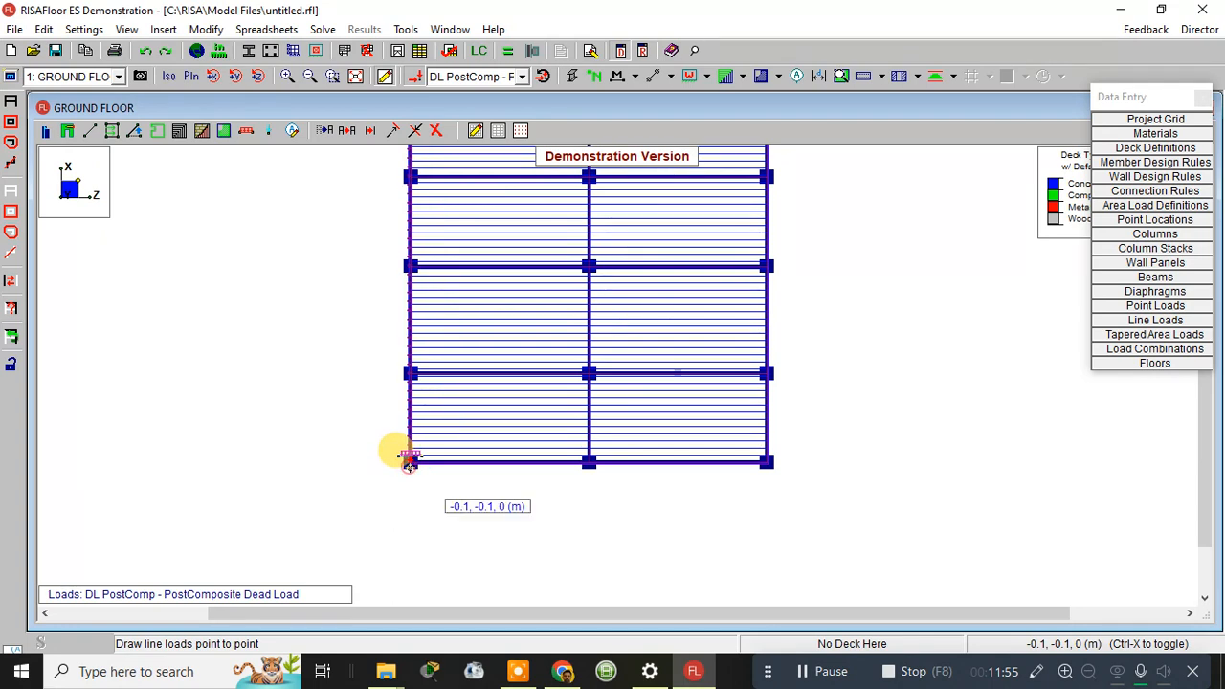
click(767, 462)
scroll(762, 292, down, 2)
middle_drag(767, 271, 757, 472)
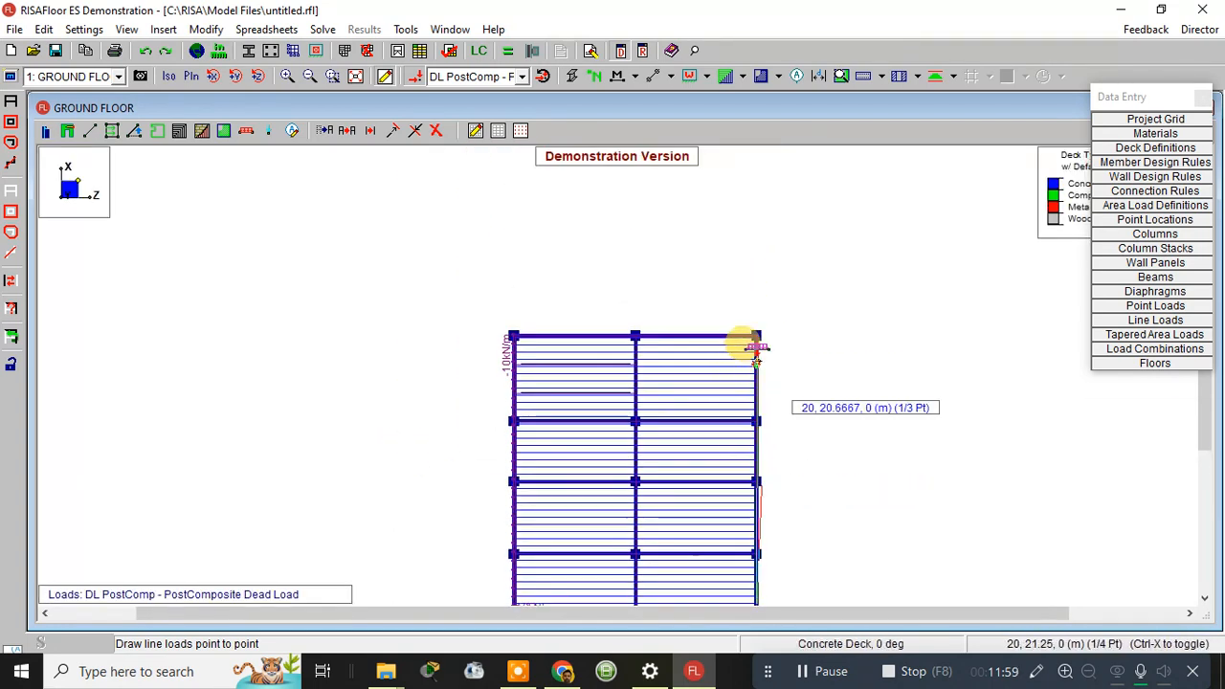
click(757, 334)
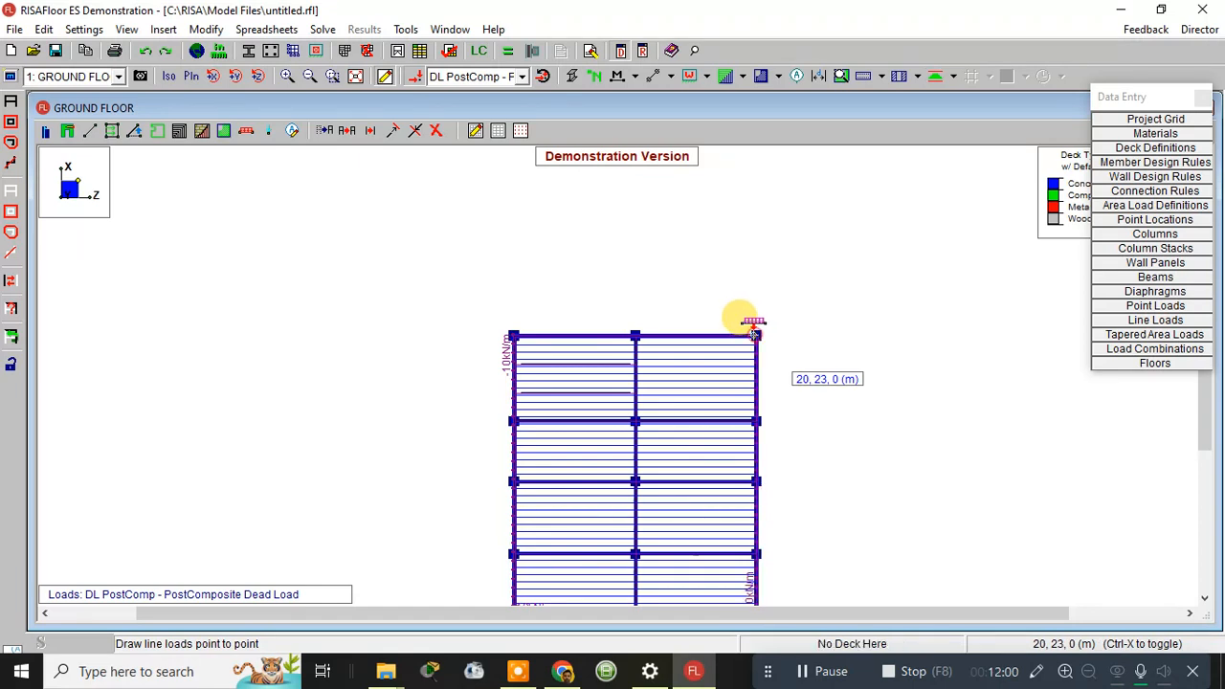
click(517, 332)
right_click(540, 288)
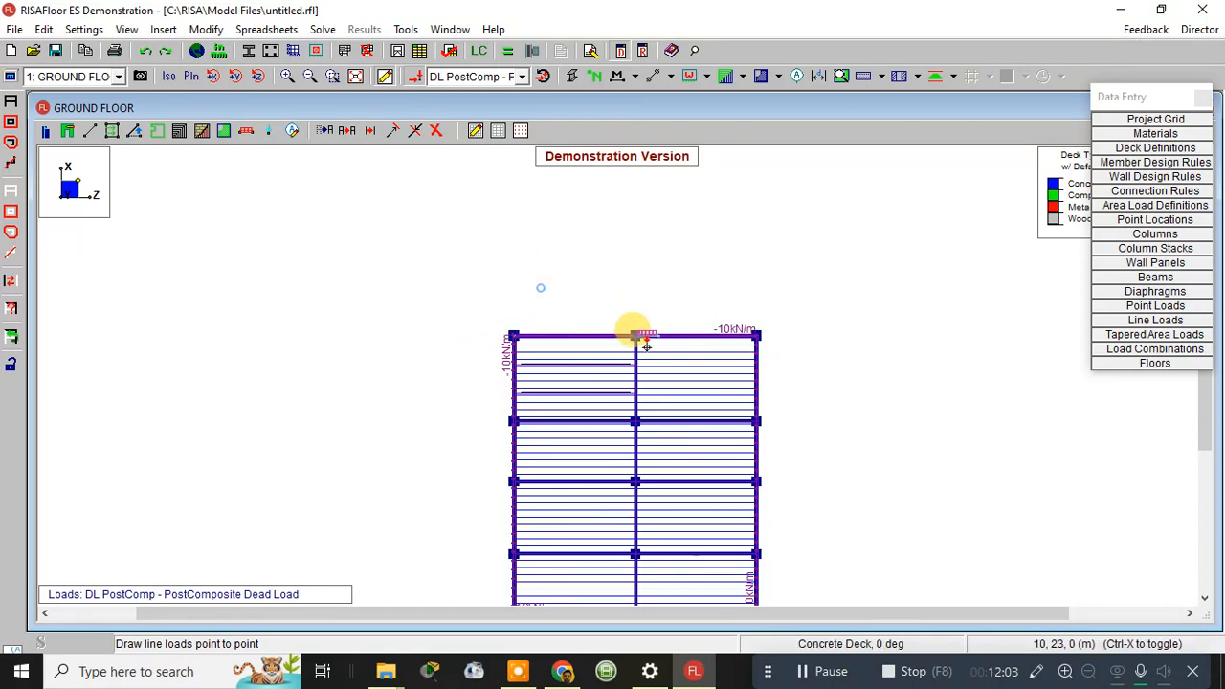
Draw a -10 kN/m post-composite dead line load down the full central vertical beam line
click(636, 336)
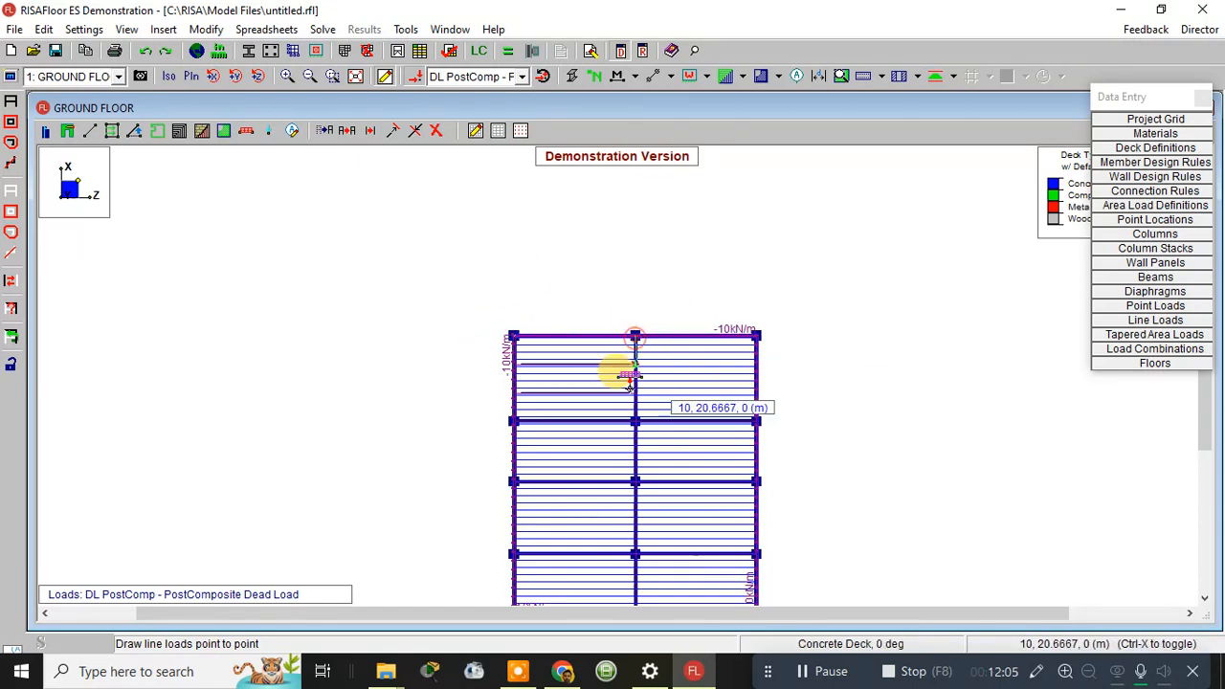
scroll(639, 585, down, 4)
middle_drag(642, 539, 568, 250)
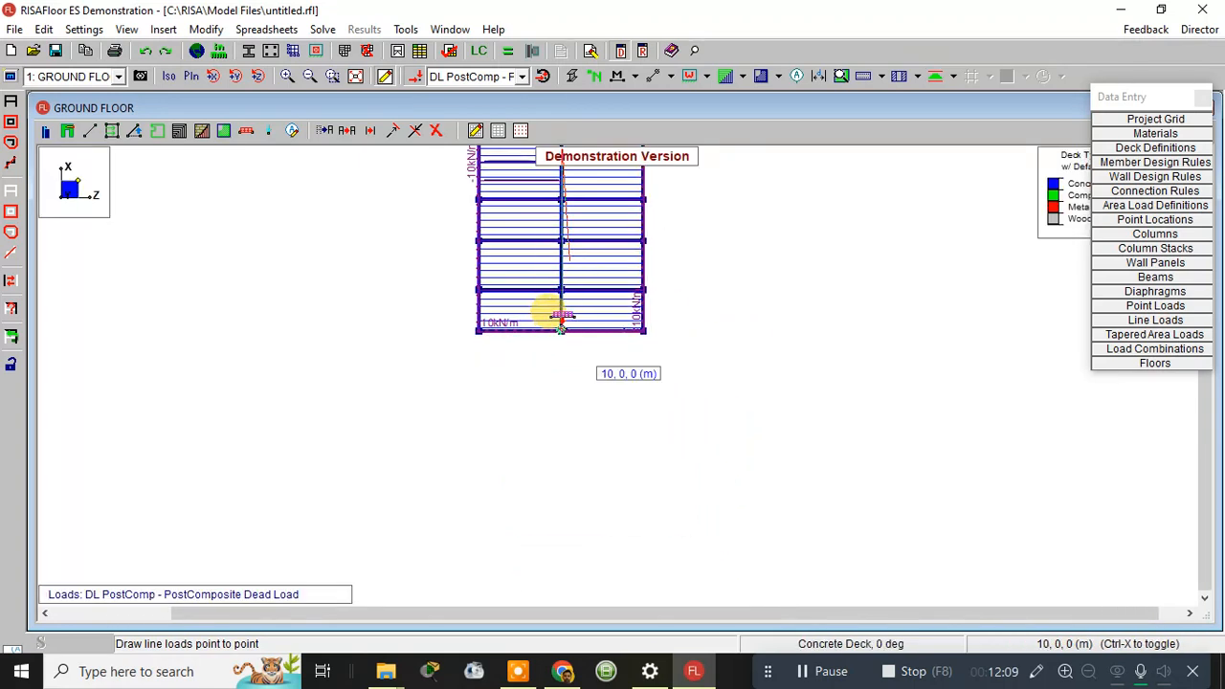
click(561, 325)
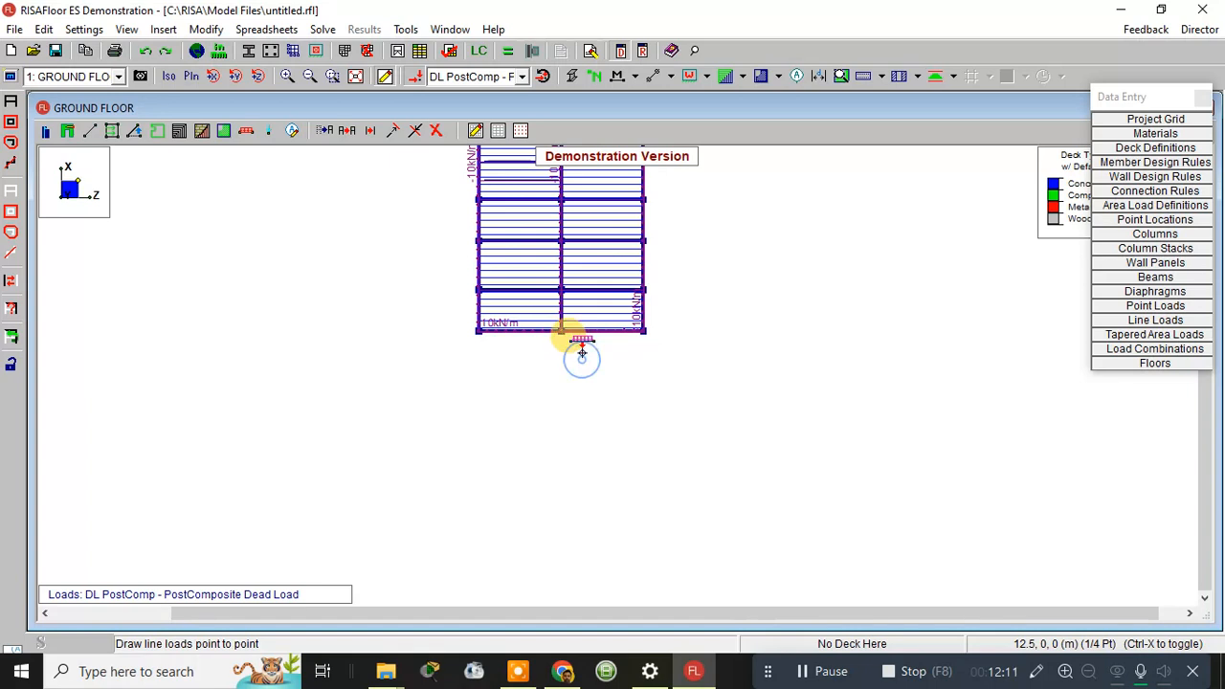
Draw -10 kN/m post-composite dead line loads across the three interior horizontal beam lines at 16, 11 and 5 m
middle_drag(580, 362, 589, 450)
scroll(582, 314, up, 3)
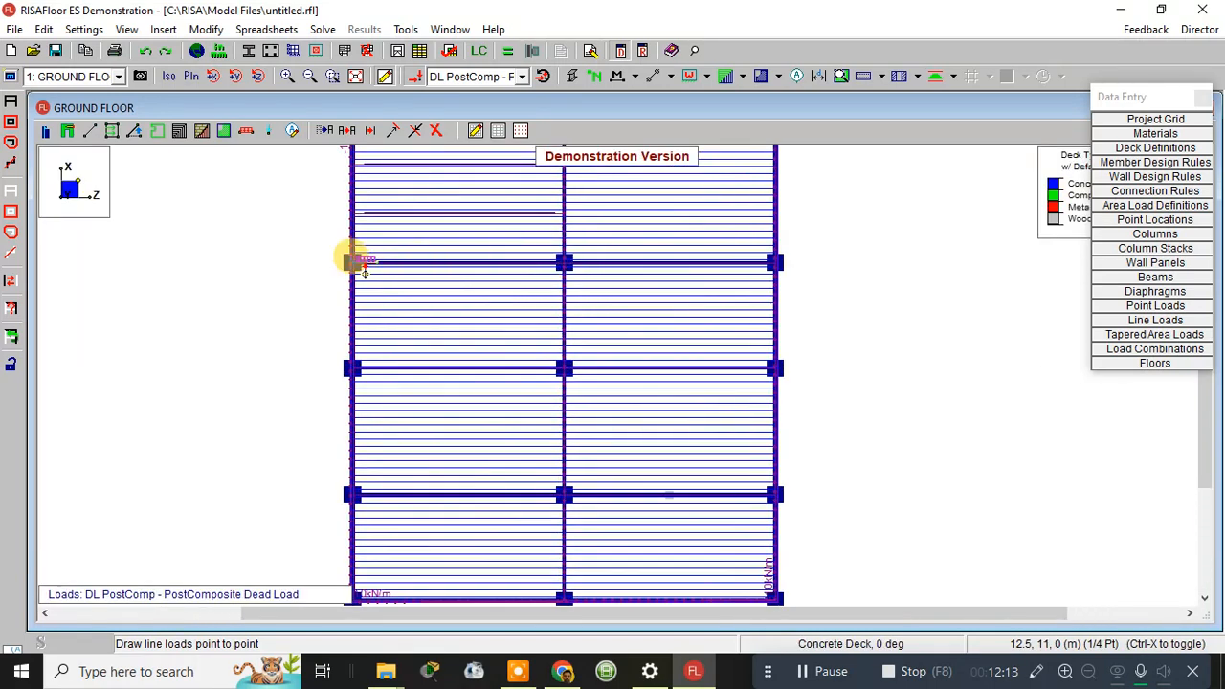
click(352, 258)
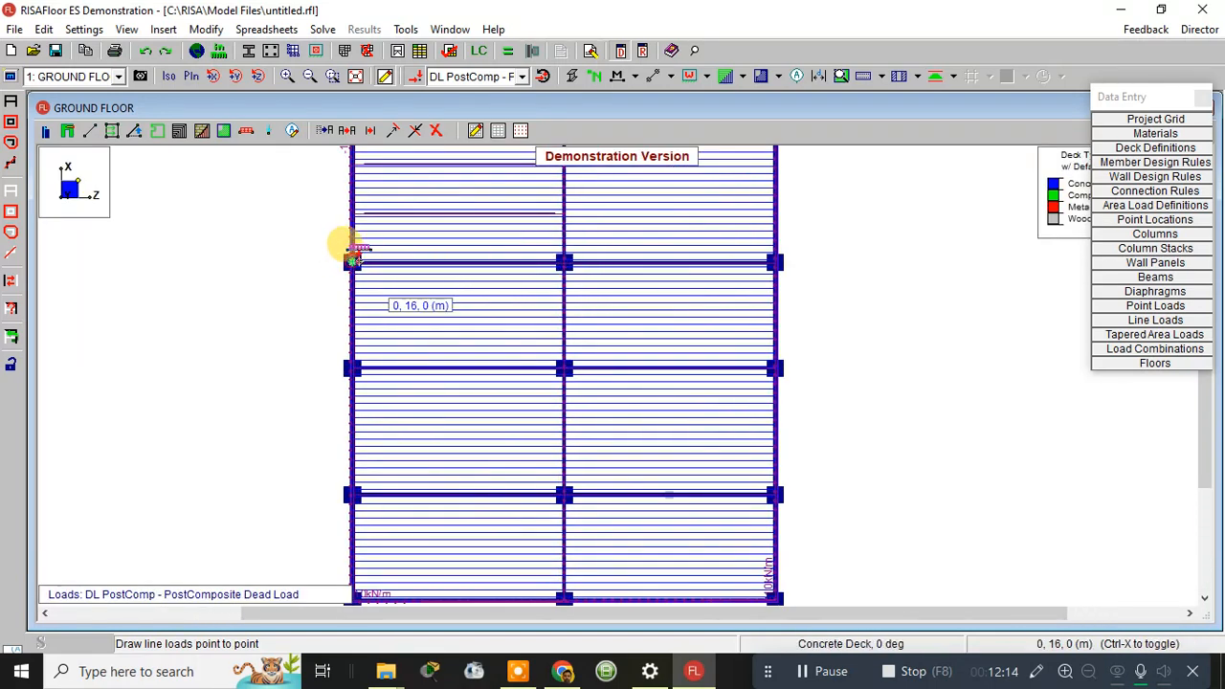
click(773, 256)
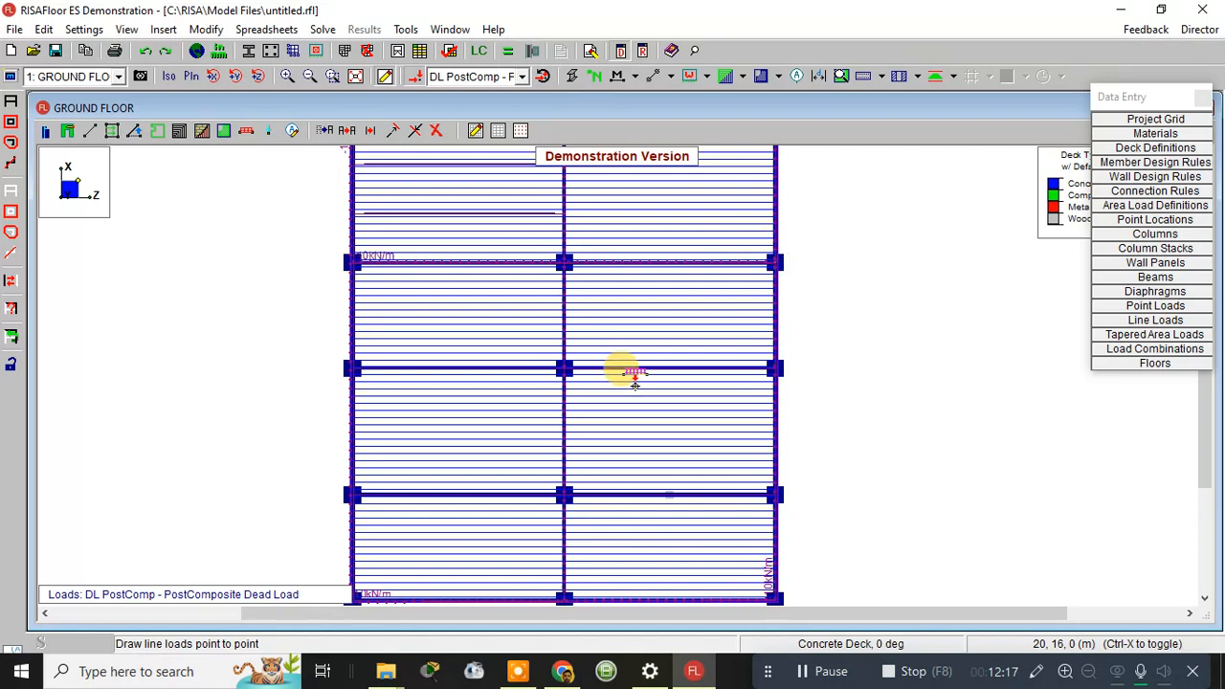
click(350, 367)
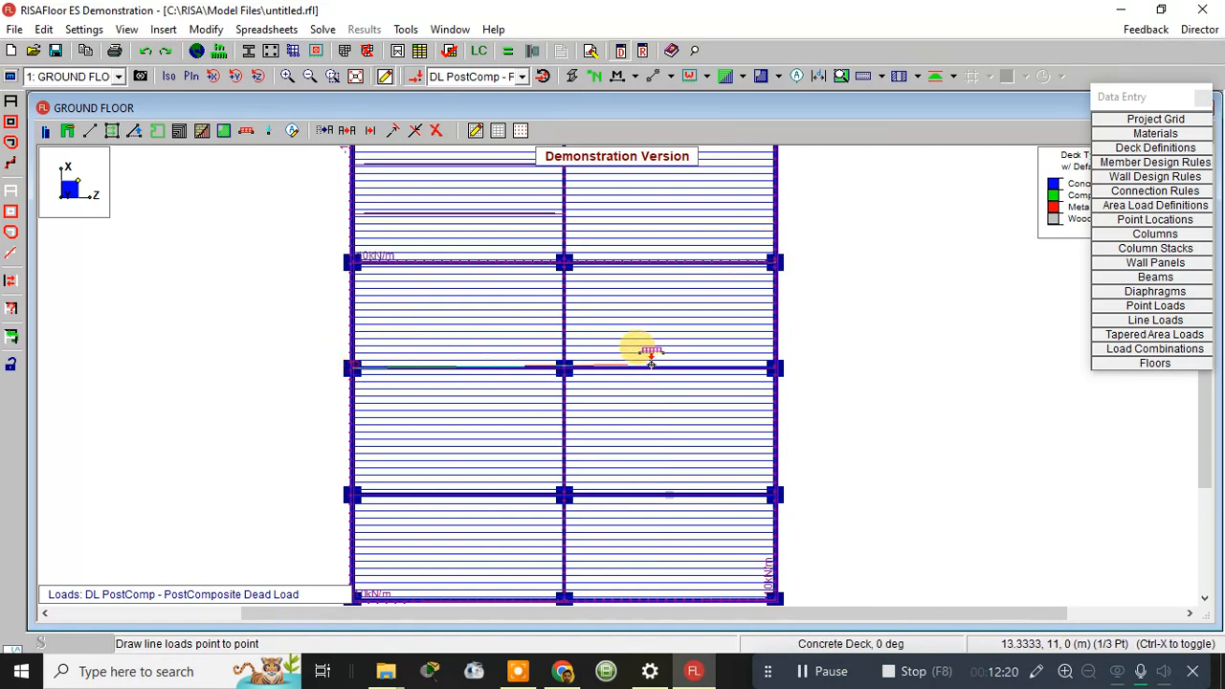
click(784, 365)
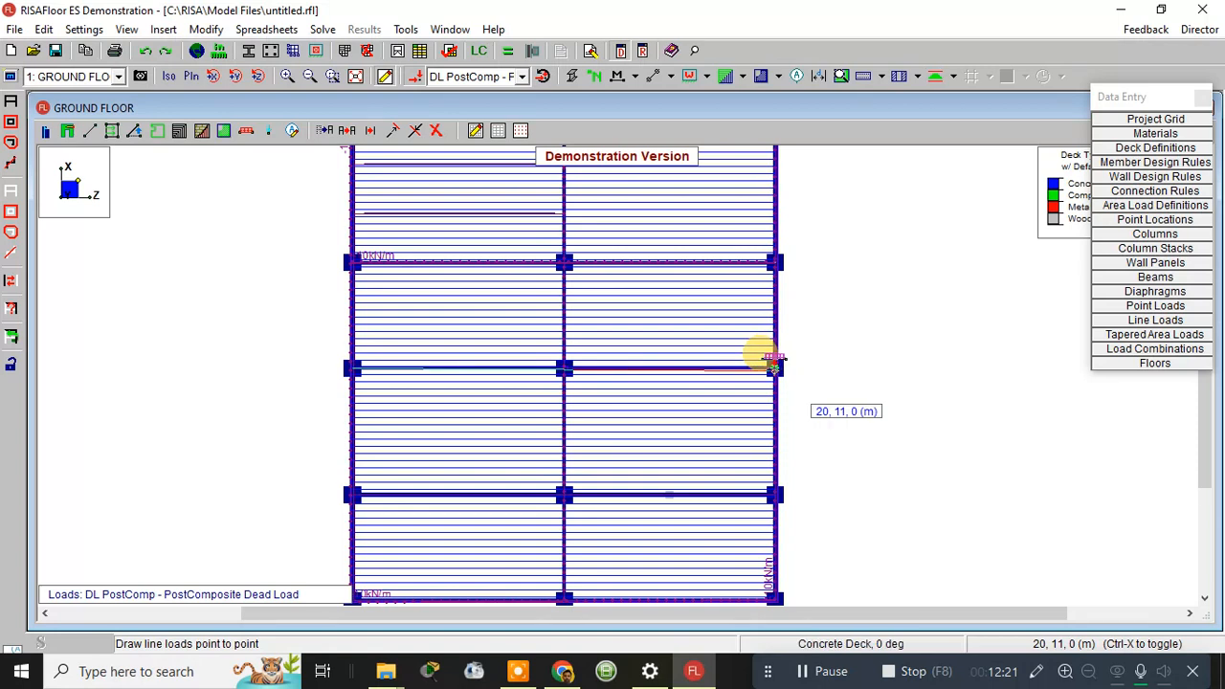
click(353, 493)
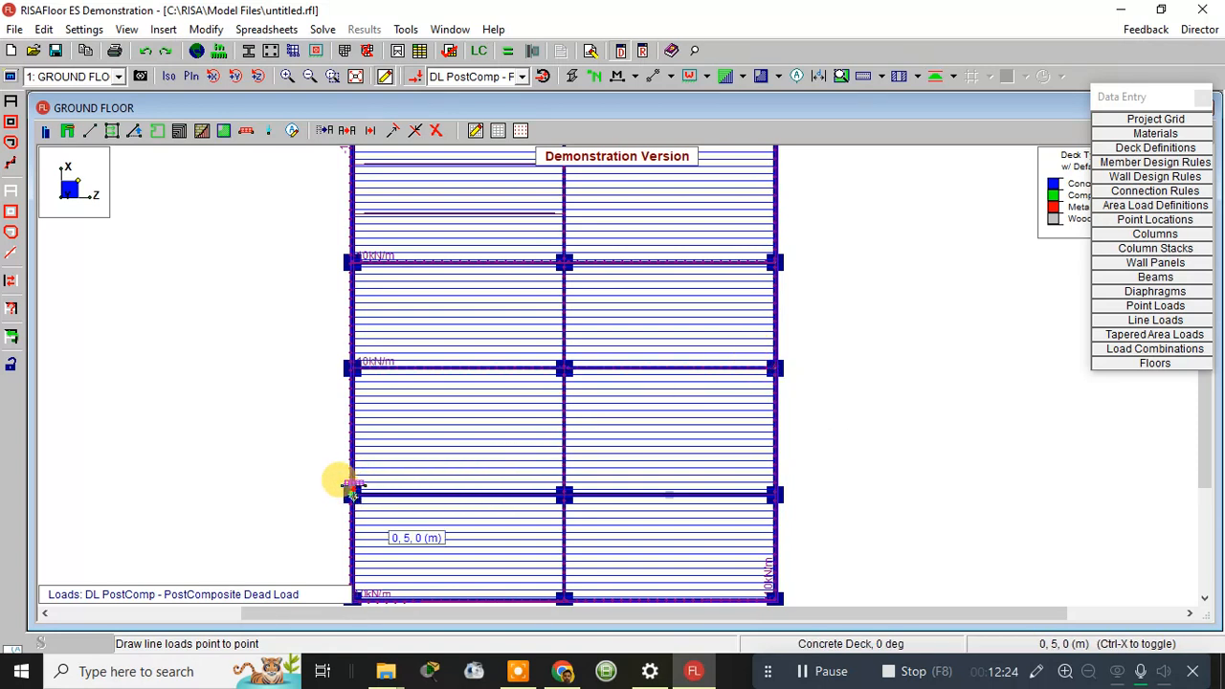
click(775, 493)
scroll(899, 362, down, 1)
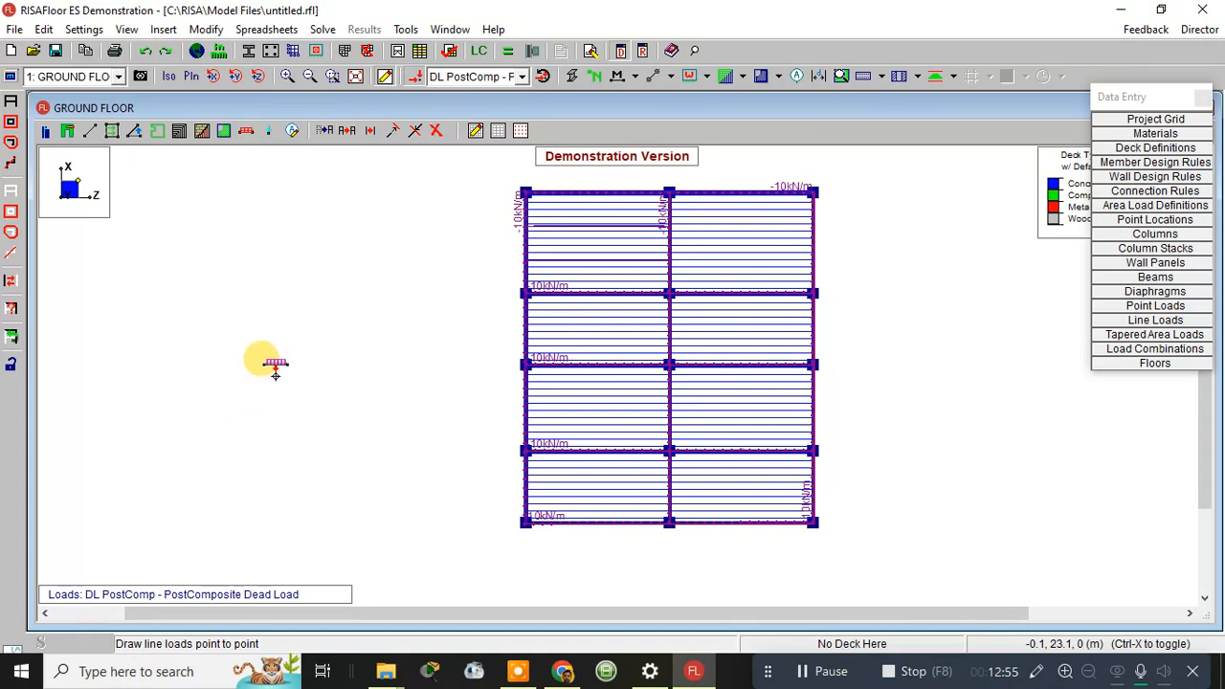
Review the model's unit settings without changing them
click(220, 54)
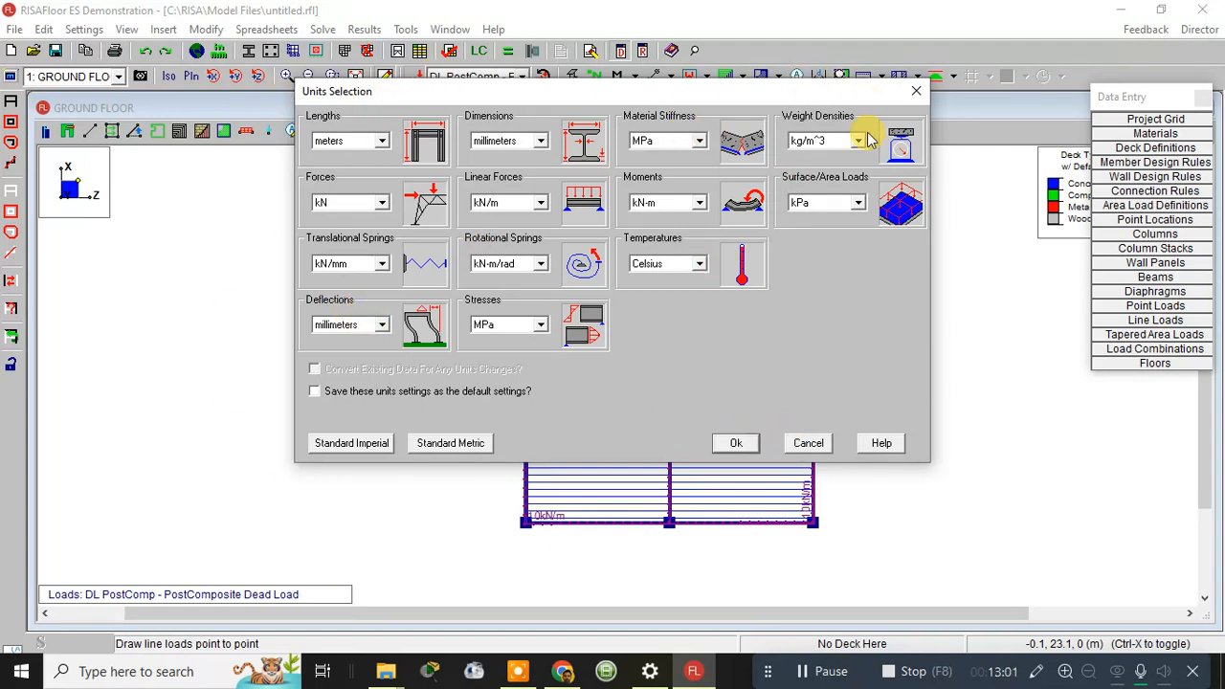
click(806, 443)
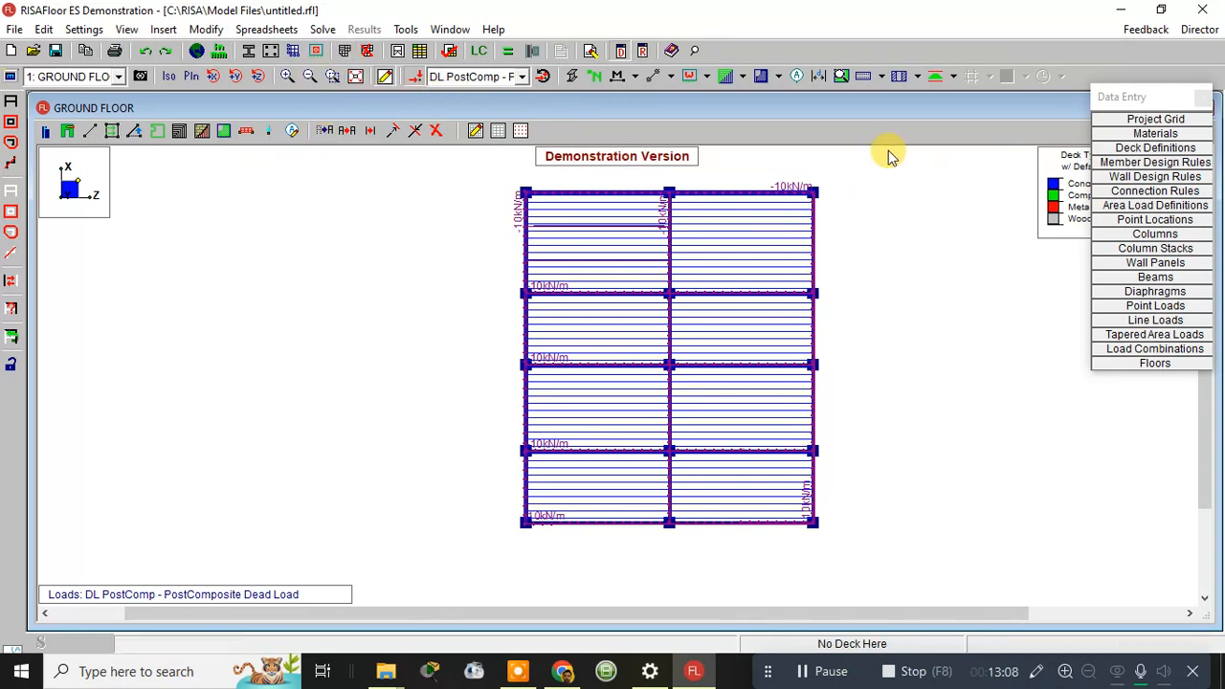
Review the load combinations and their design settings, widening the Label column to read the full combination names
click(477, 49)
drag(416, 184, 472, 114)
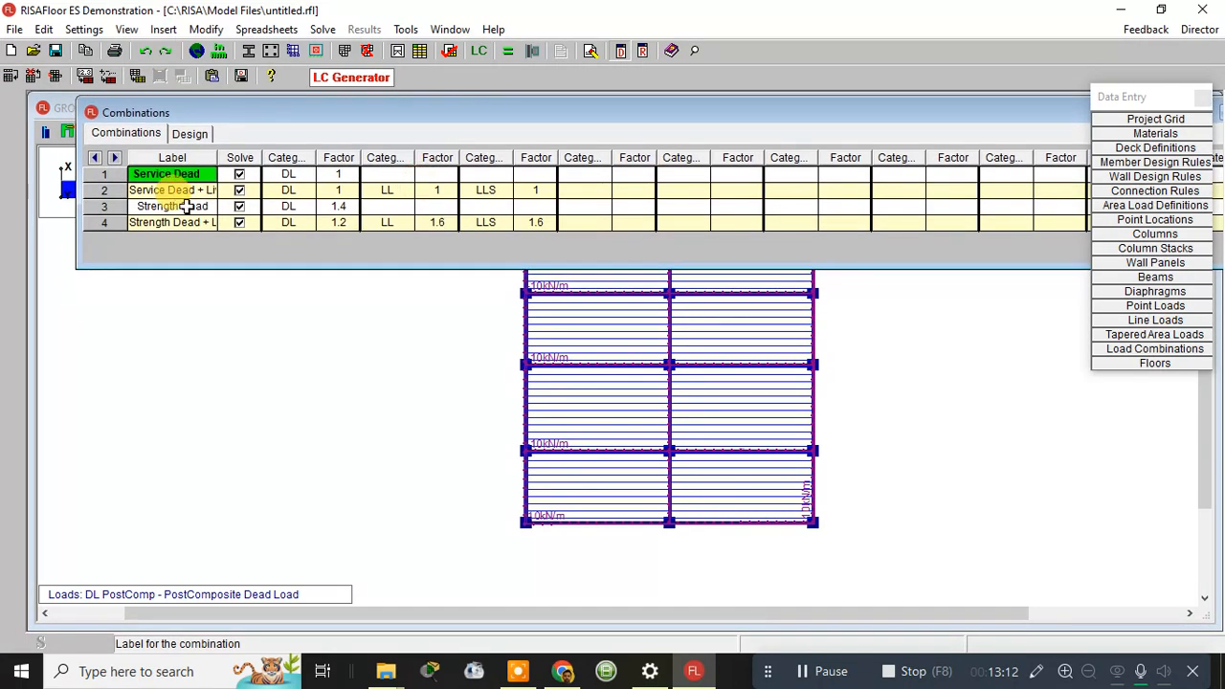
click(340, 205)
click(196, 220)
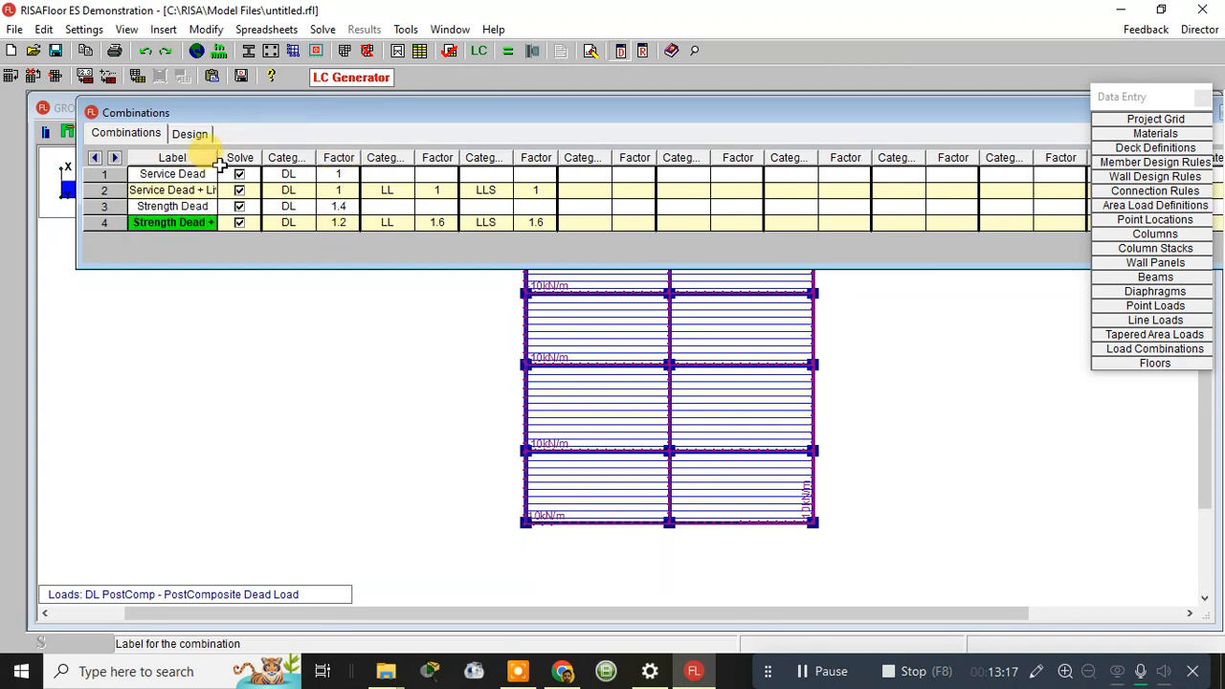
drag(220, 154, 258, 154)
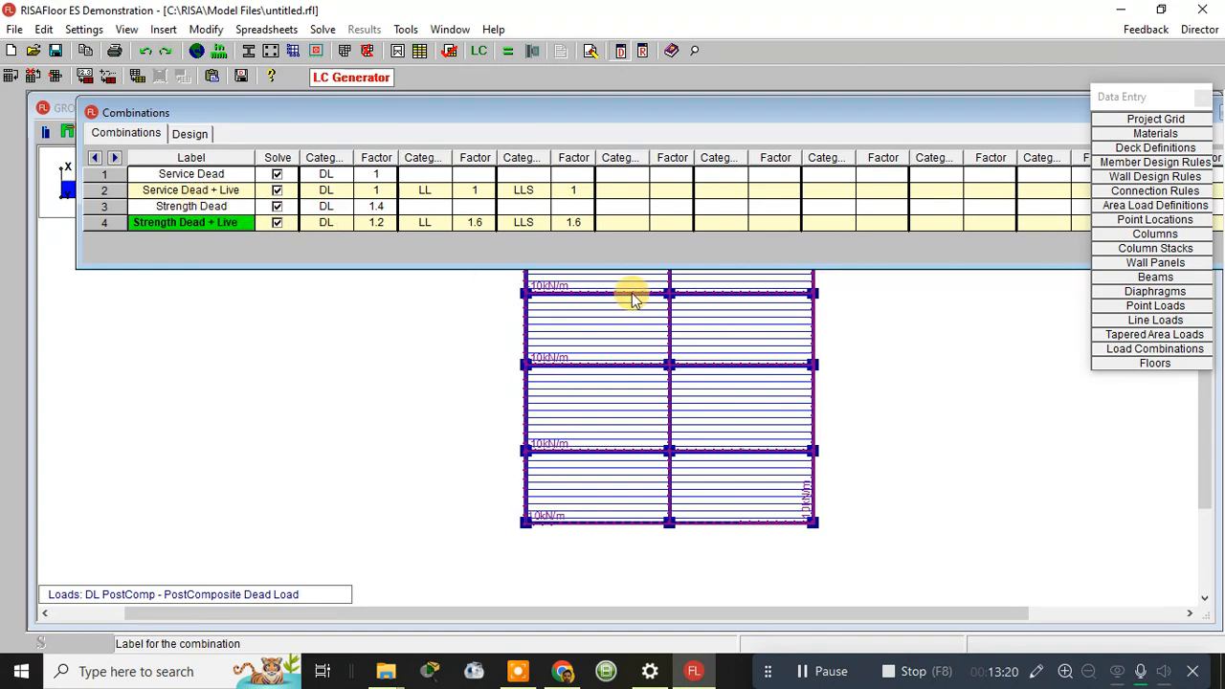
drag(724, 112, 636, 112)
click(96, 131)
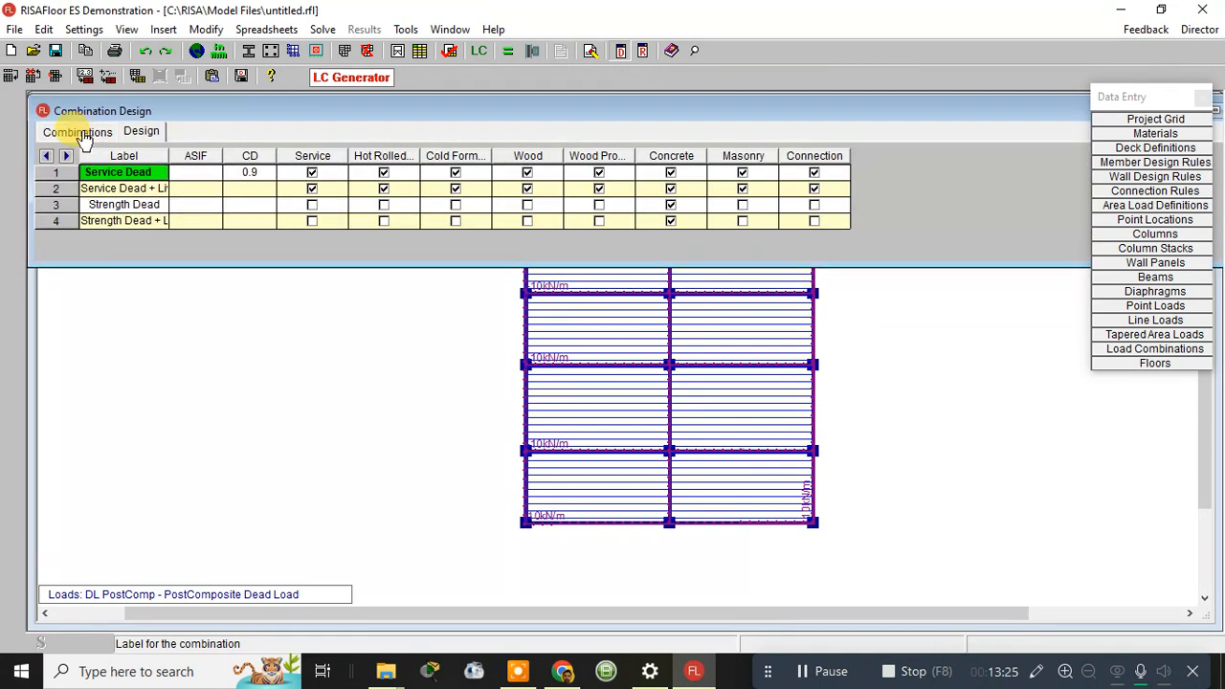
click(86, 135)
click(126, 132)
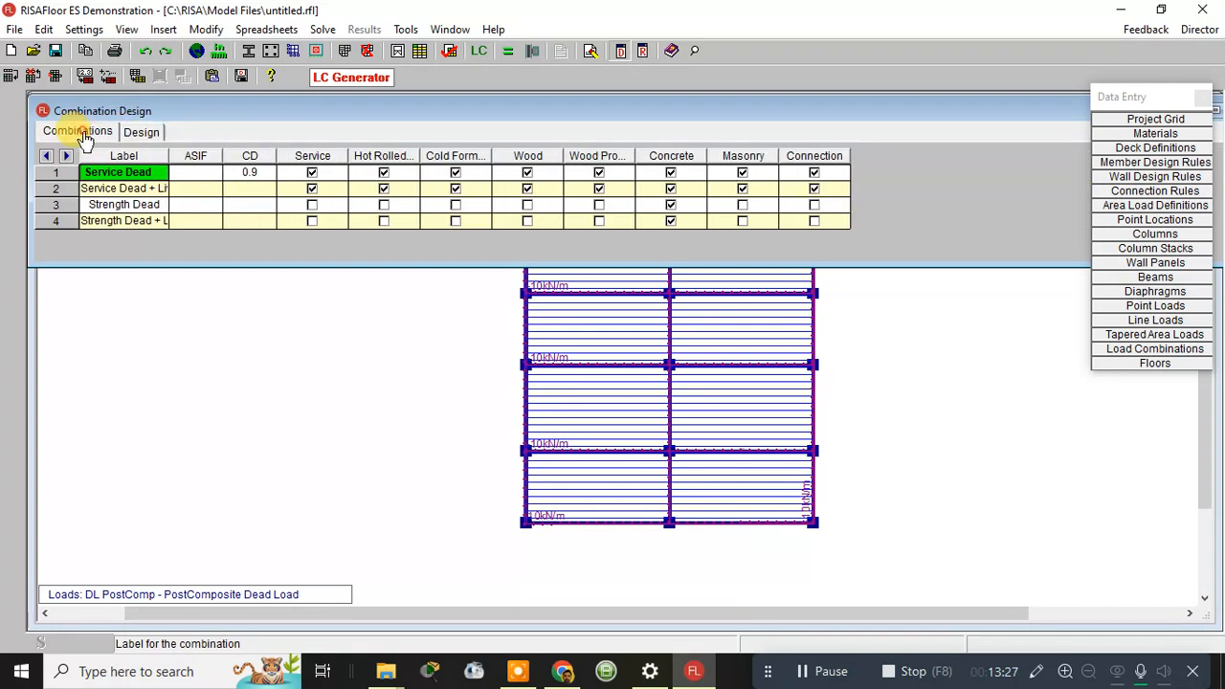
click(77, 131)
drag(349, 115, 15, 265)
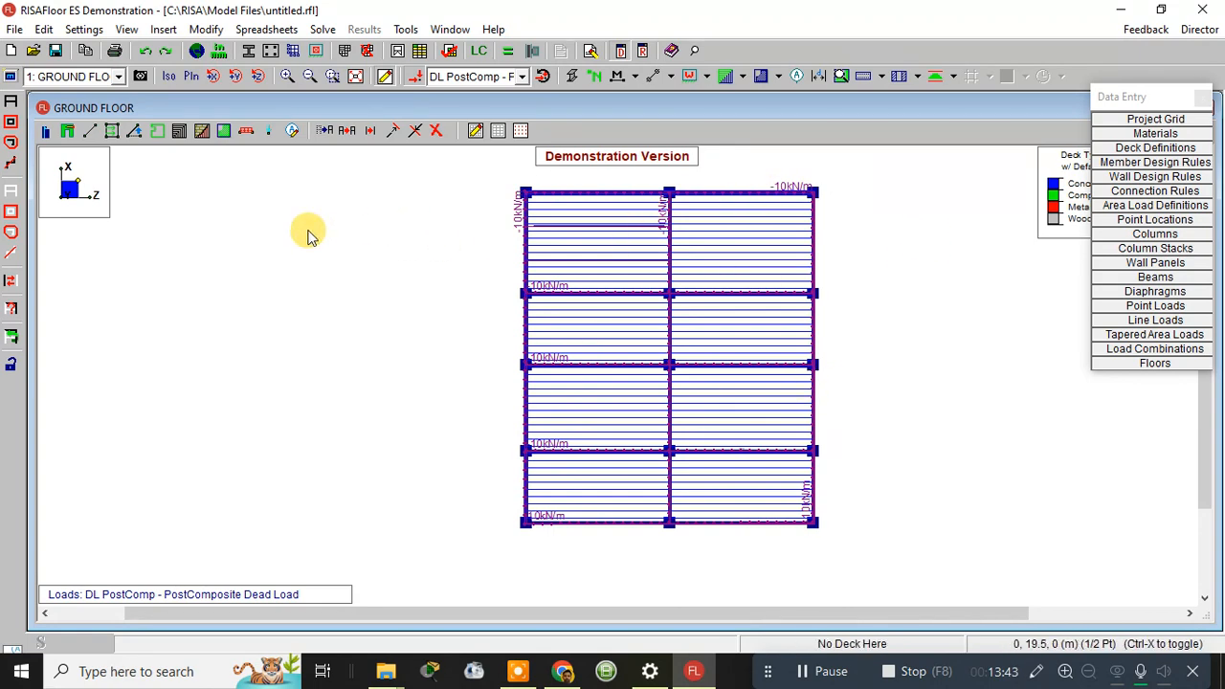
Display the full model and set its deck assignments to show as applied by Deck Type
click(107, 77)
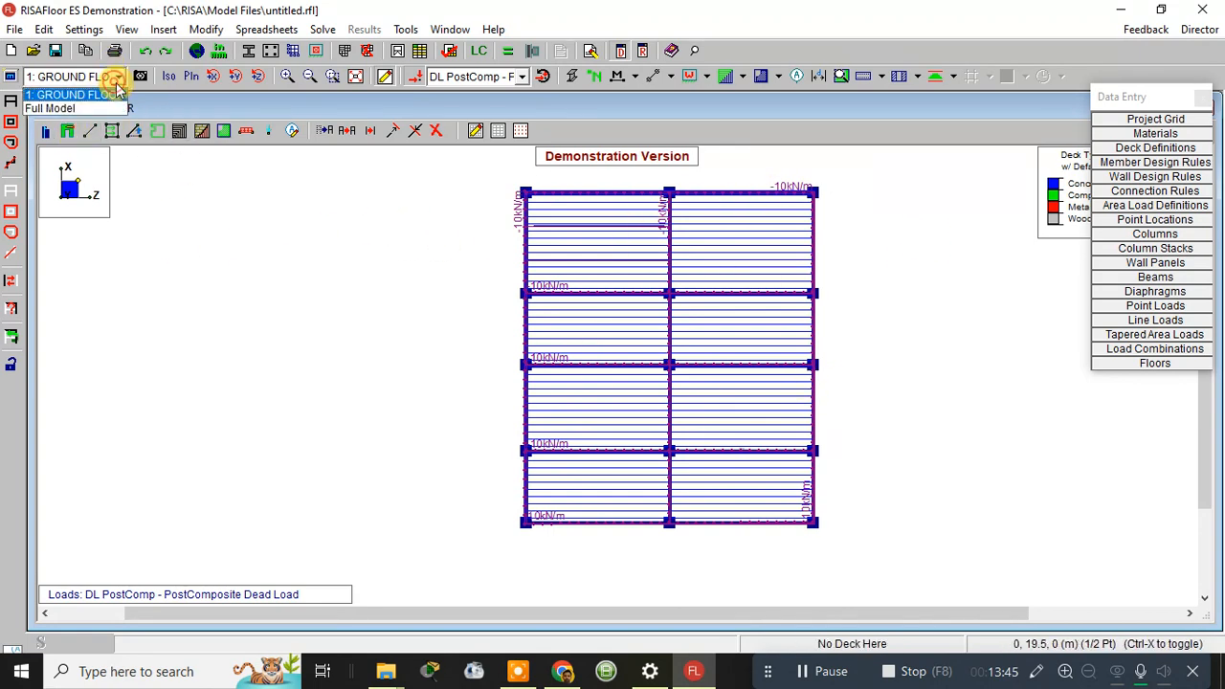
click(93, 108)
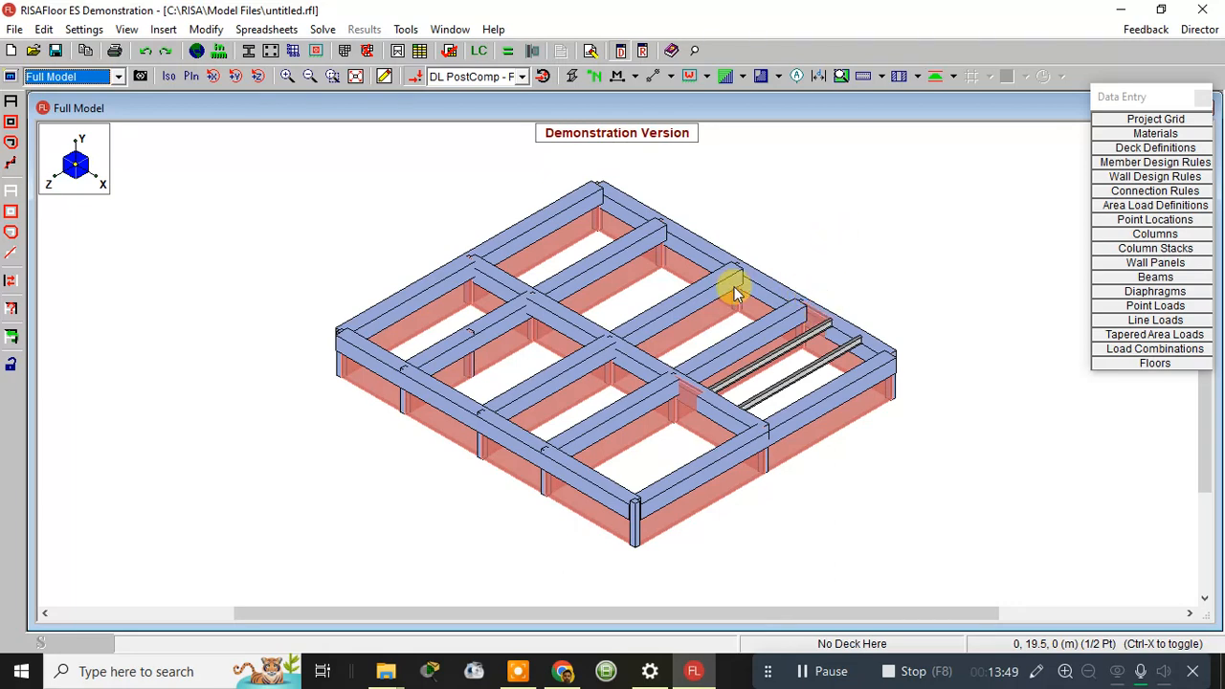
click(10, 77)
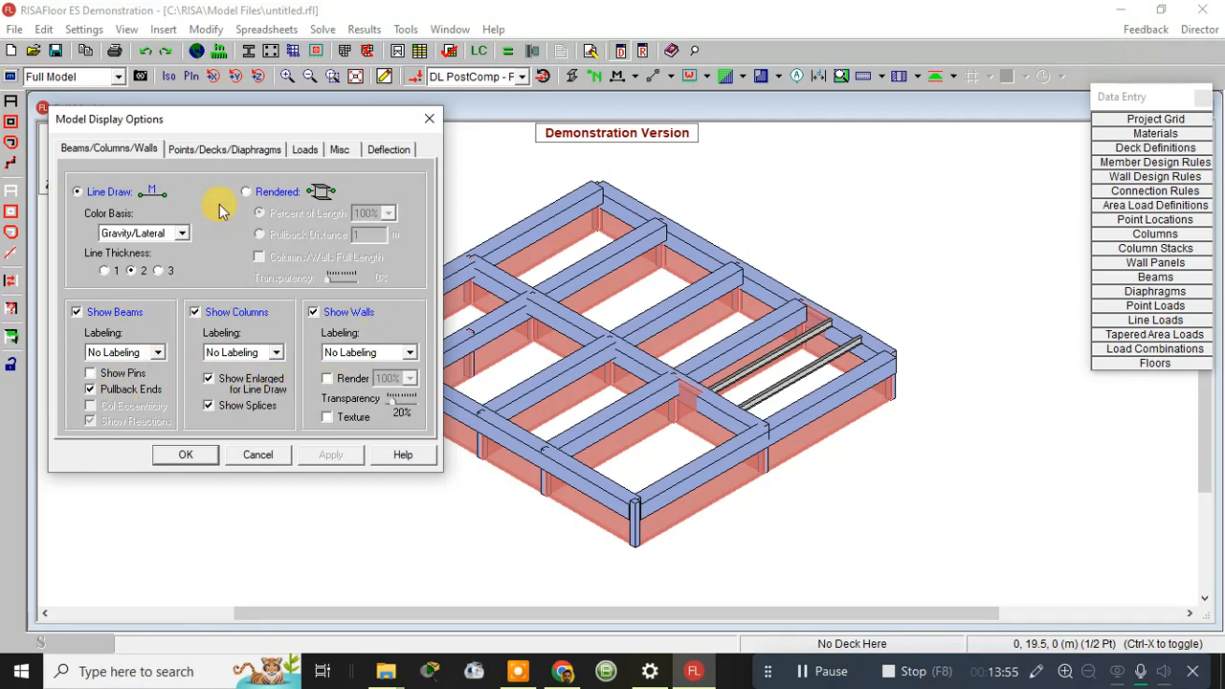
click(222, 150)
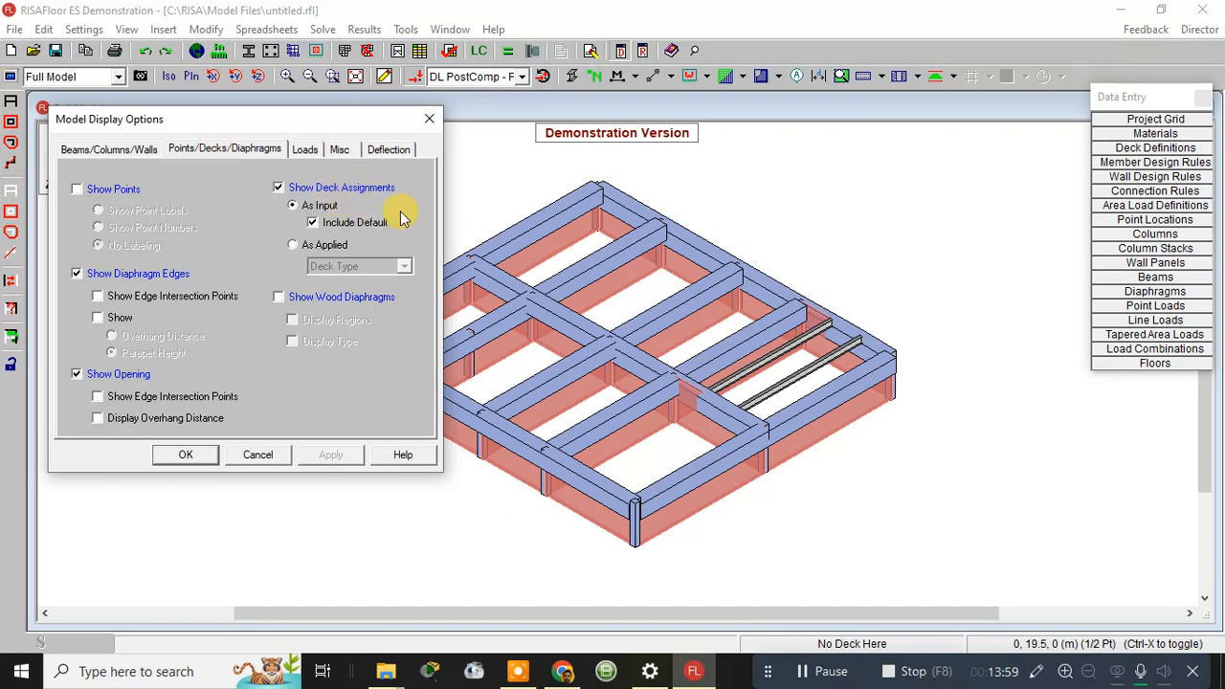
click(309, 245)
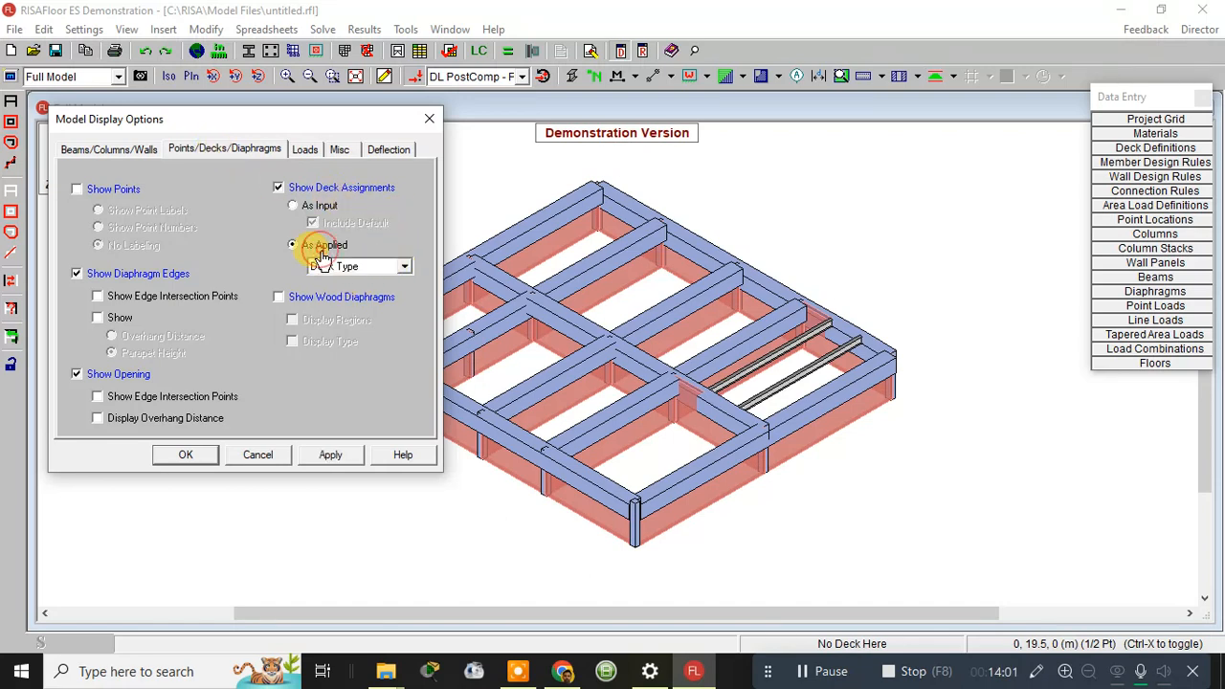
click(335, 267)
click(330, 277)
click(330, 454)
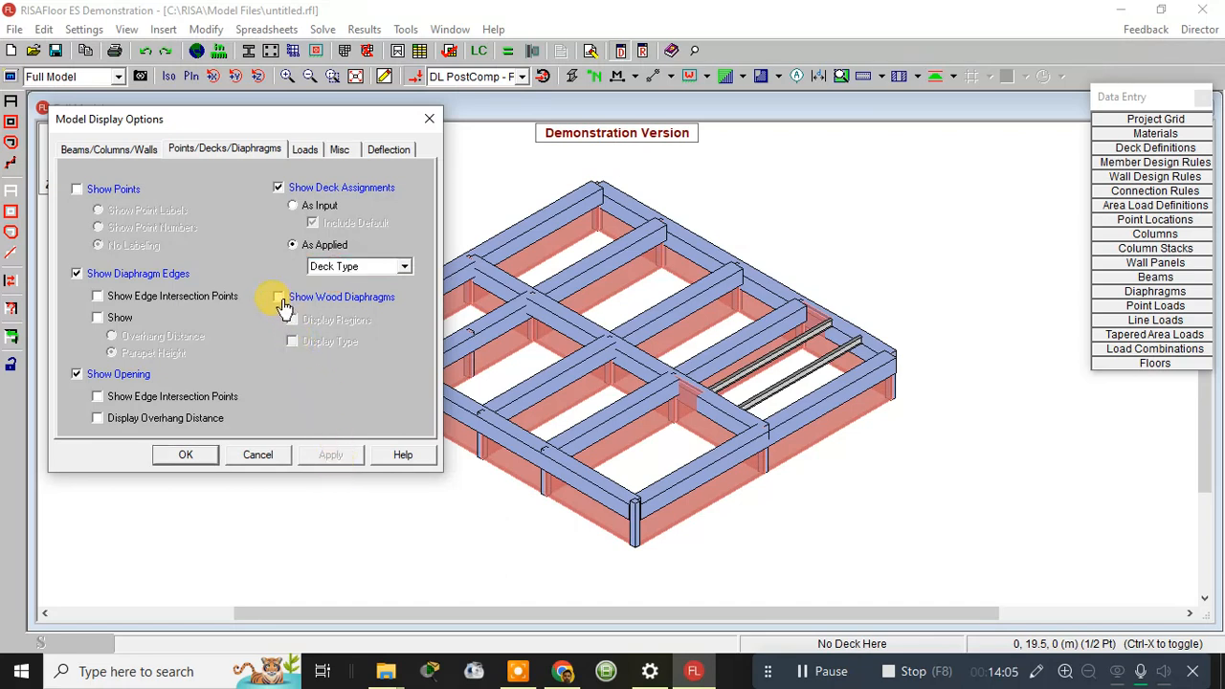
Enable the wood diaphragm display and look through the load, miscellaneous and deflection display options
click(278, 298)
click(325, 456)
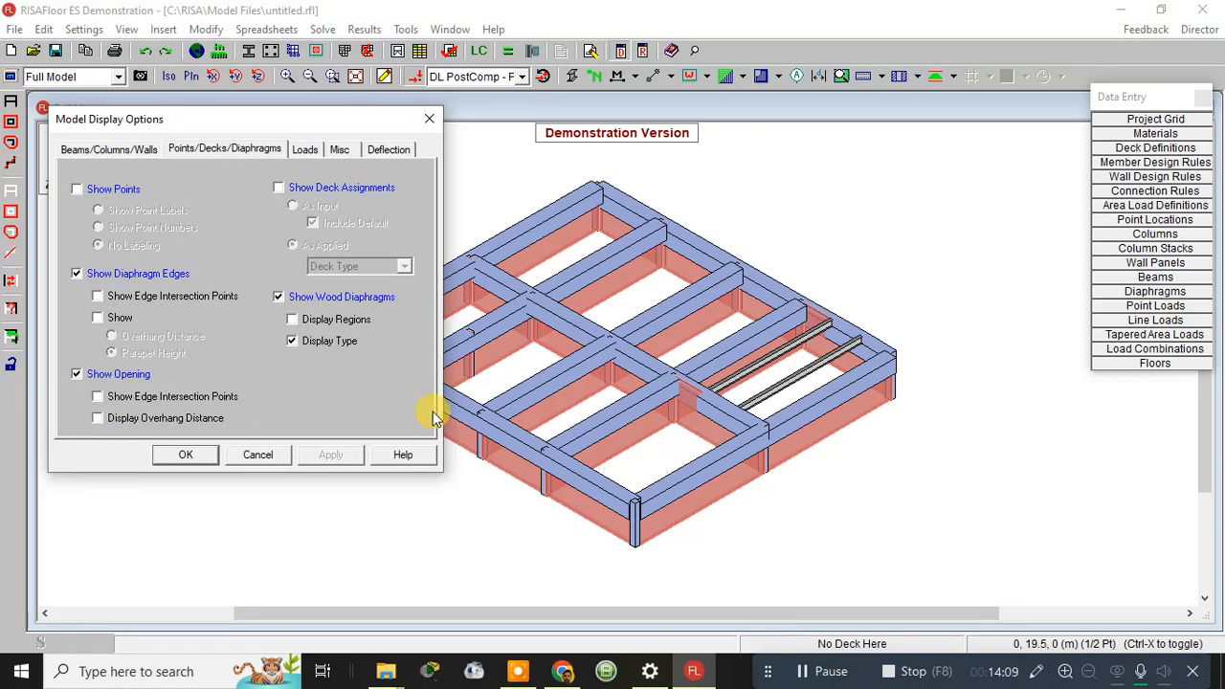
click(304, 151)
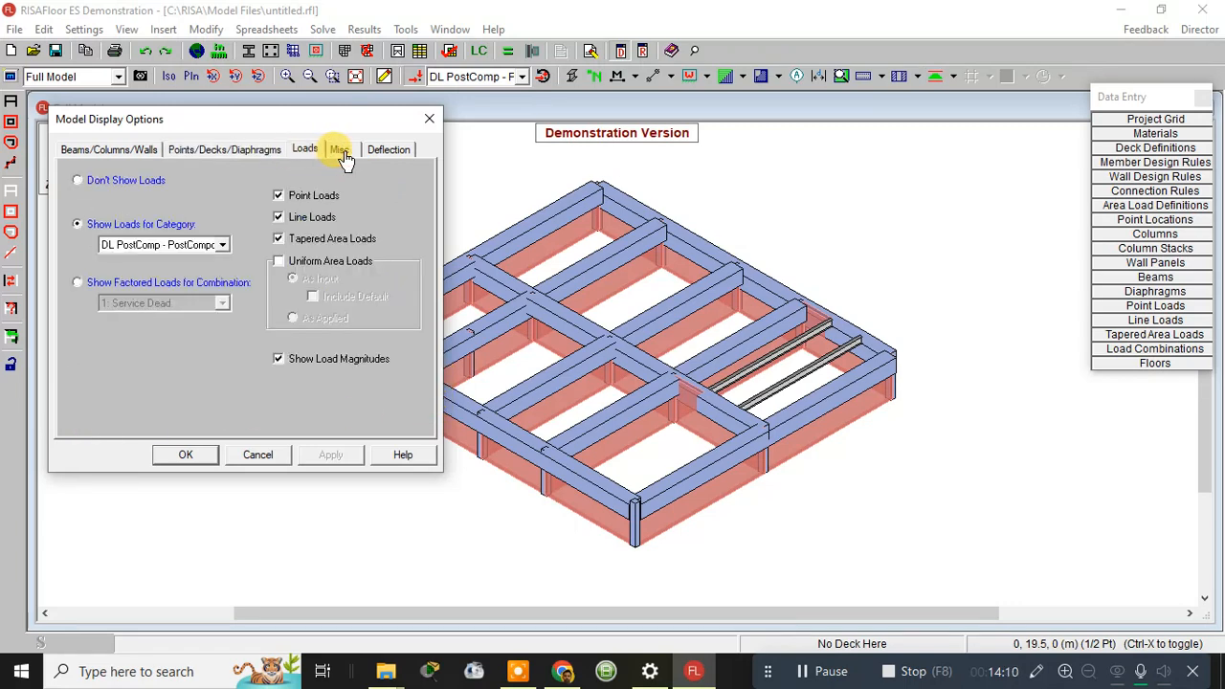
click(338, 150)
click(381, 151)
click(304, 153)
click(120, 153)
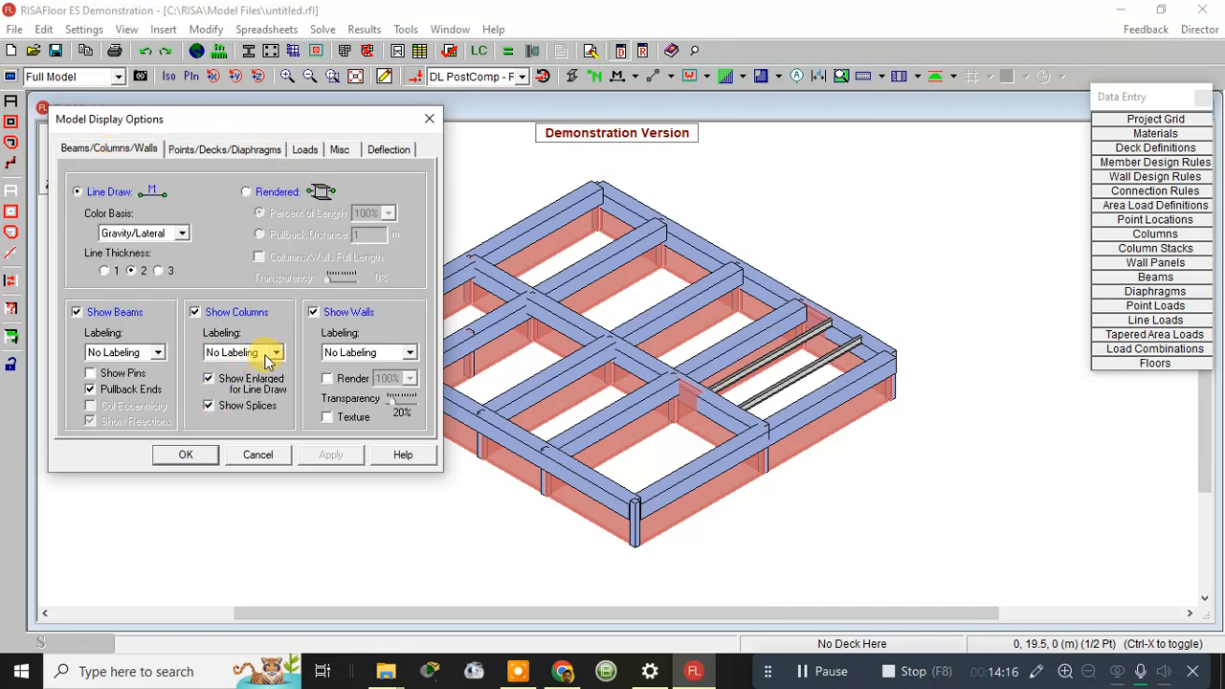
Set the beam labeling to Label and enable the display of beam pins
click(157, 353)
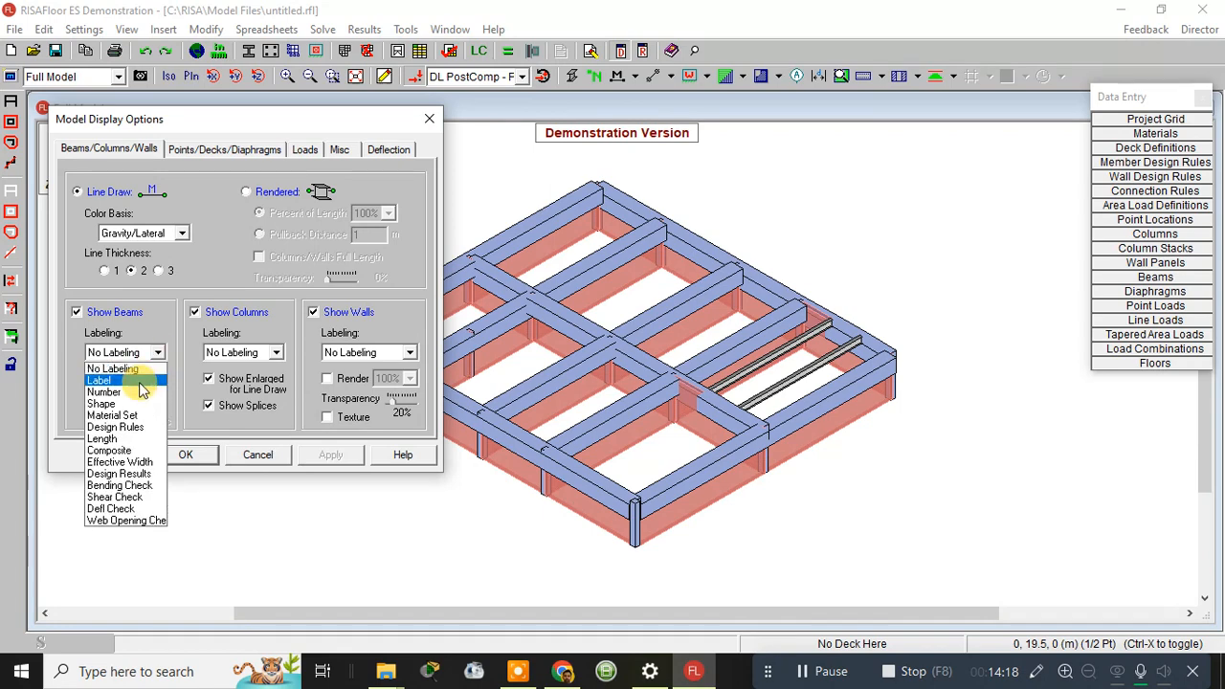
click(140, 382)
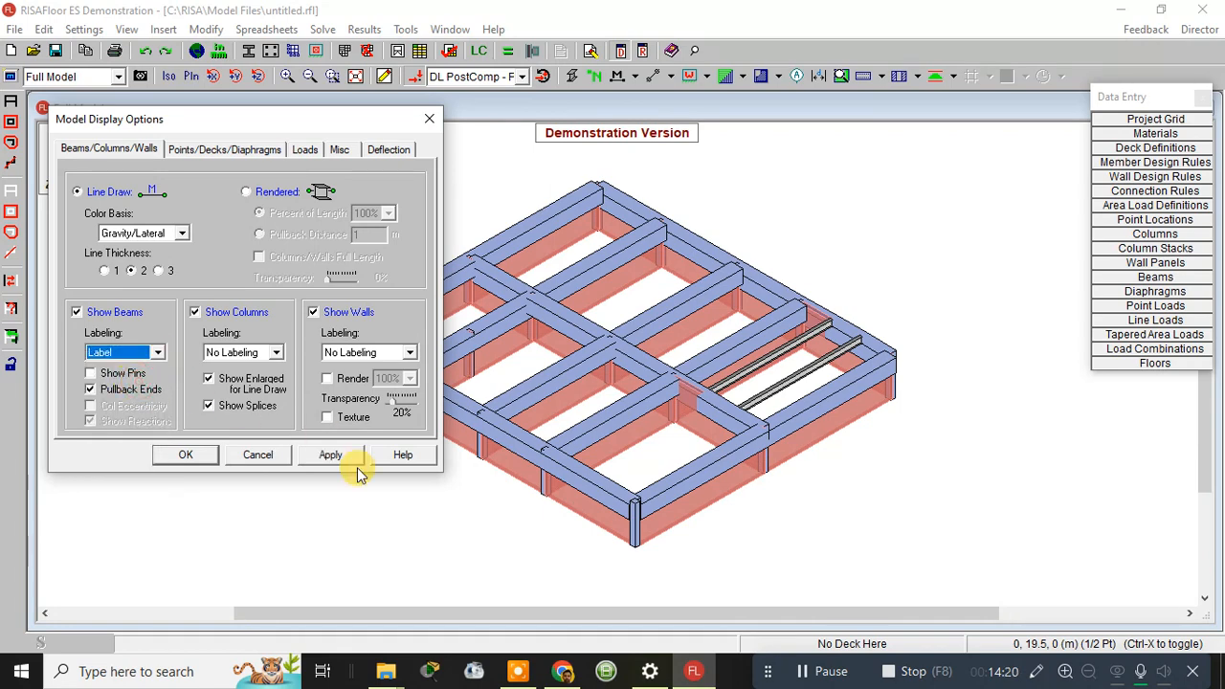
click(309, 448)
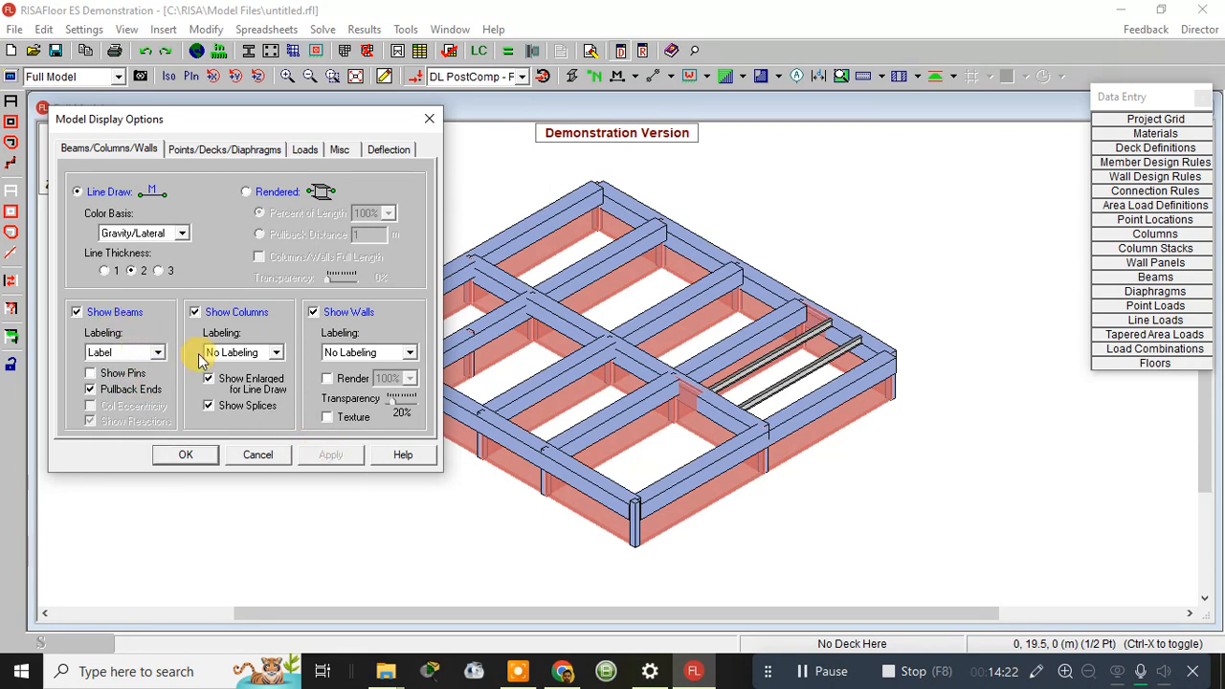
click(126, 372)
click(316, 455)
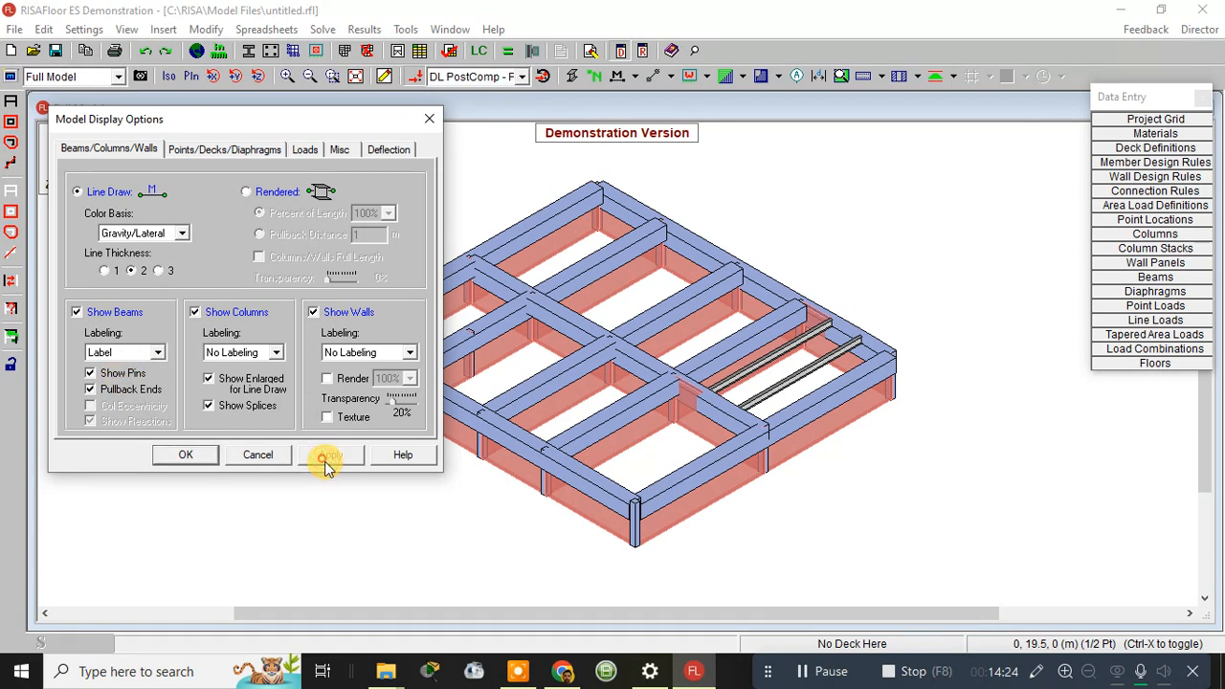
Look over the column labeling choices, keeping No Labeling, and set the wall labeling to Label
click(275, 353)
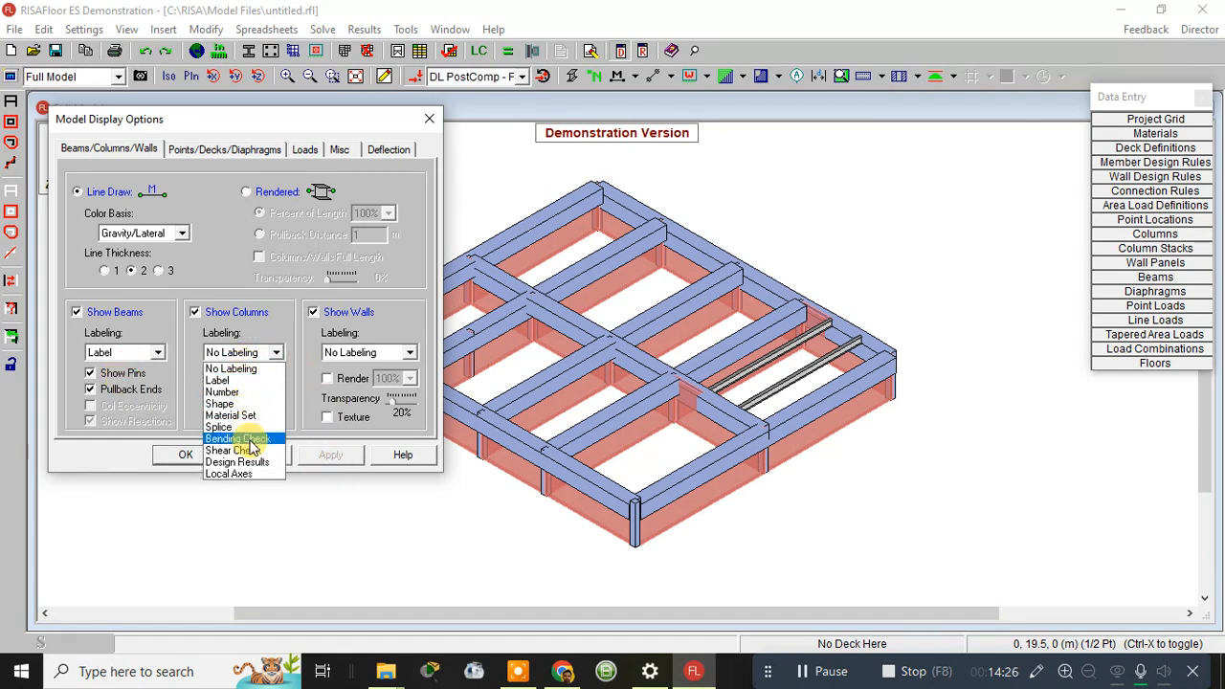
click(308, 395)
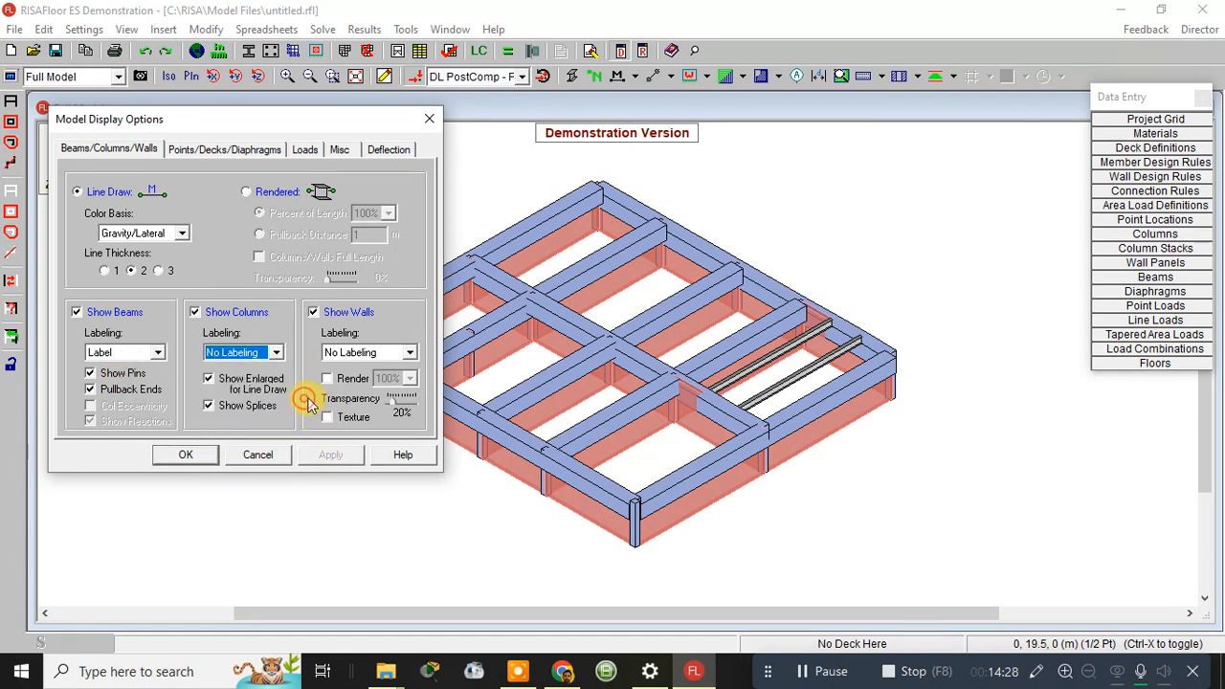
click(368, 354)
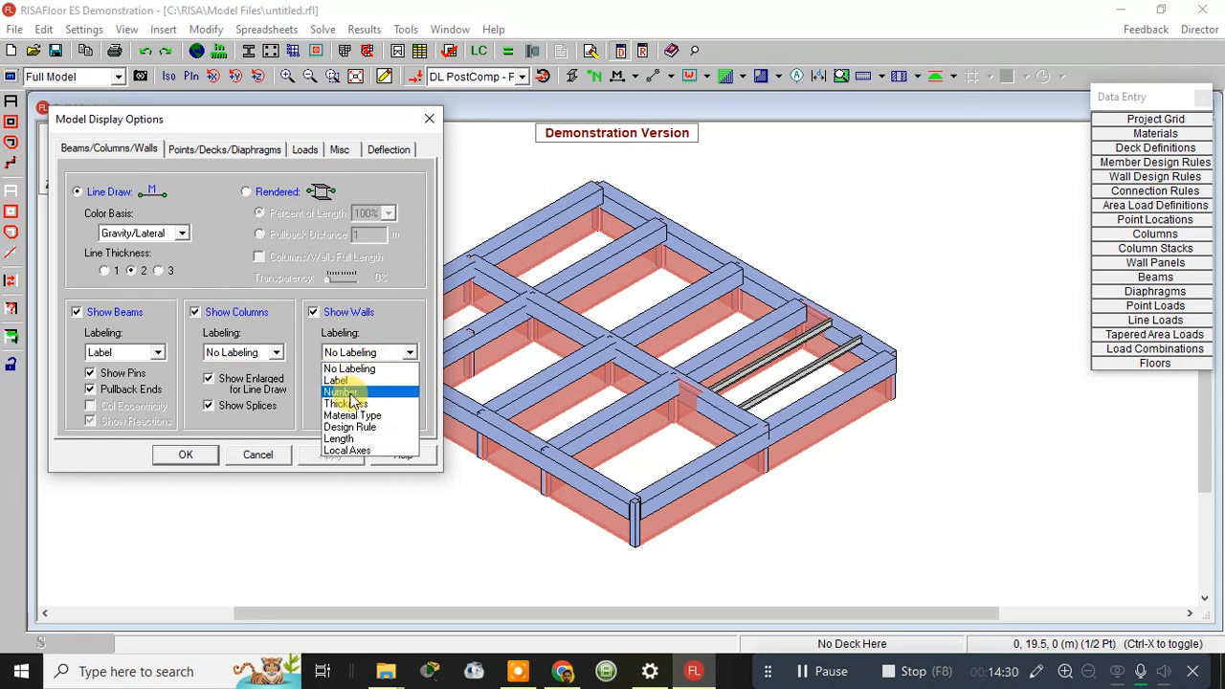
click(337, 379)
click(342, 456)
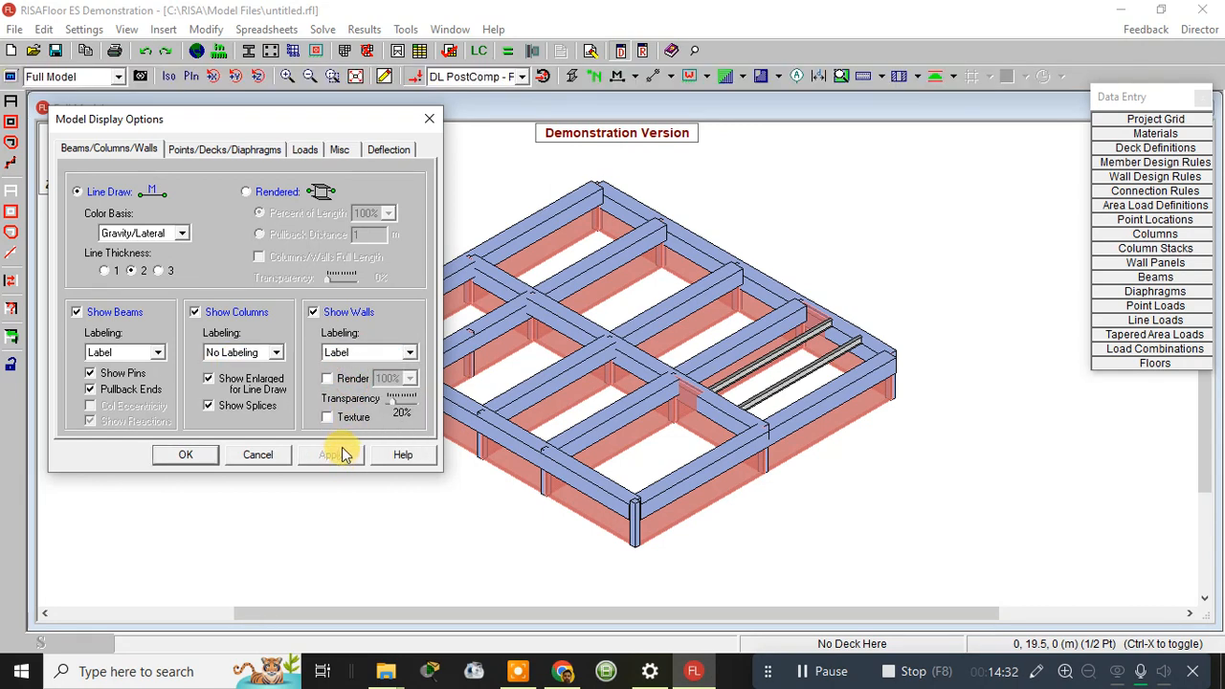
Hide and redisplay the walls, columns and beams of the full model one category at a time
click(313, 312)
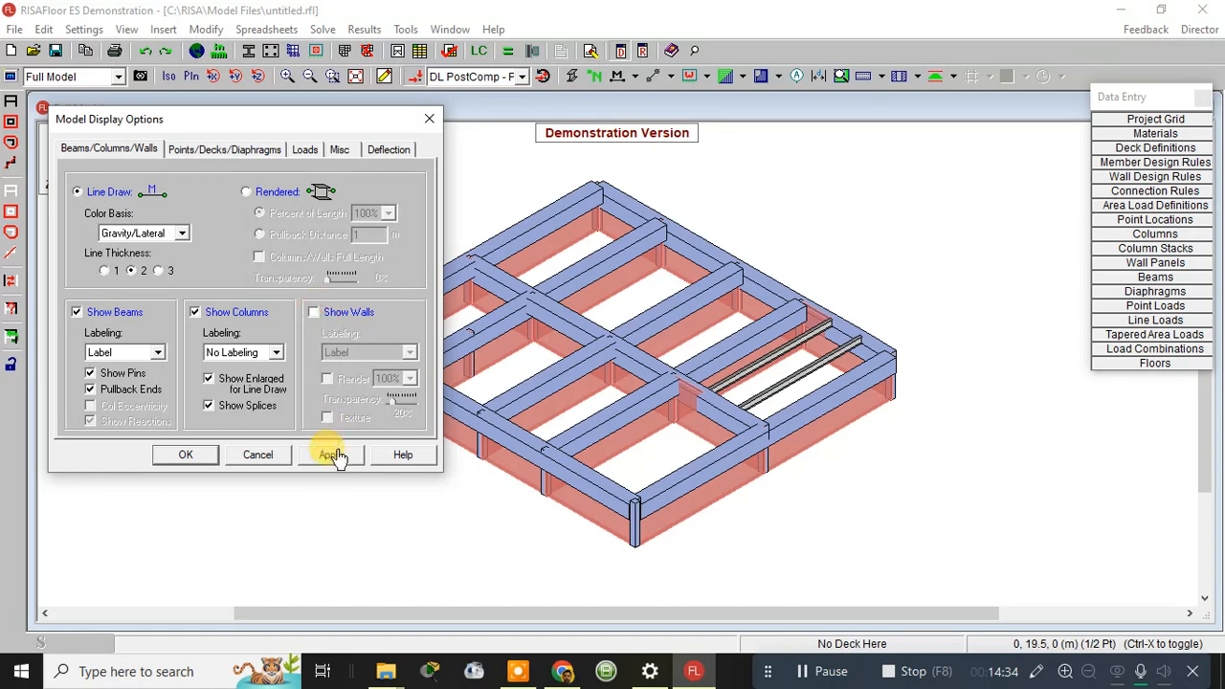
click(334, 458)
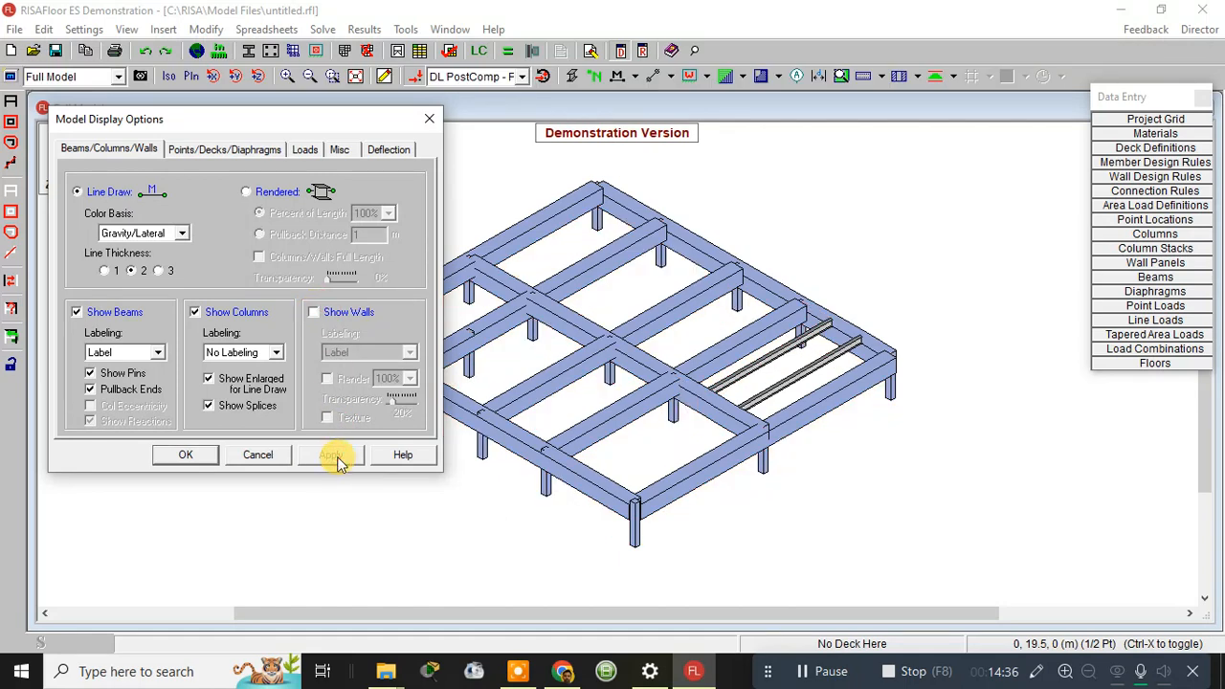
click(314, 312)
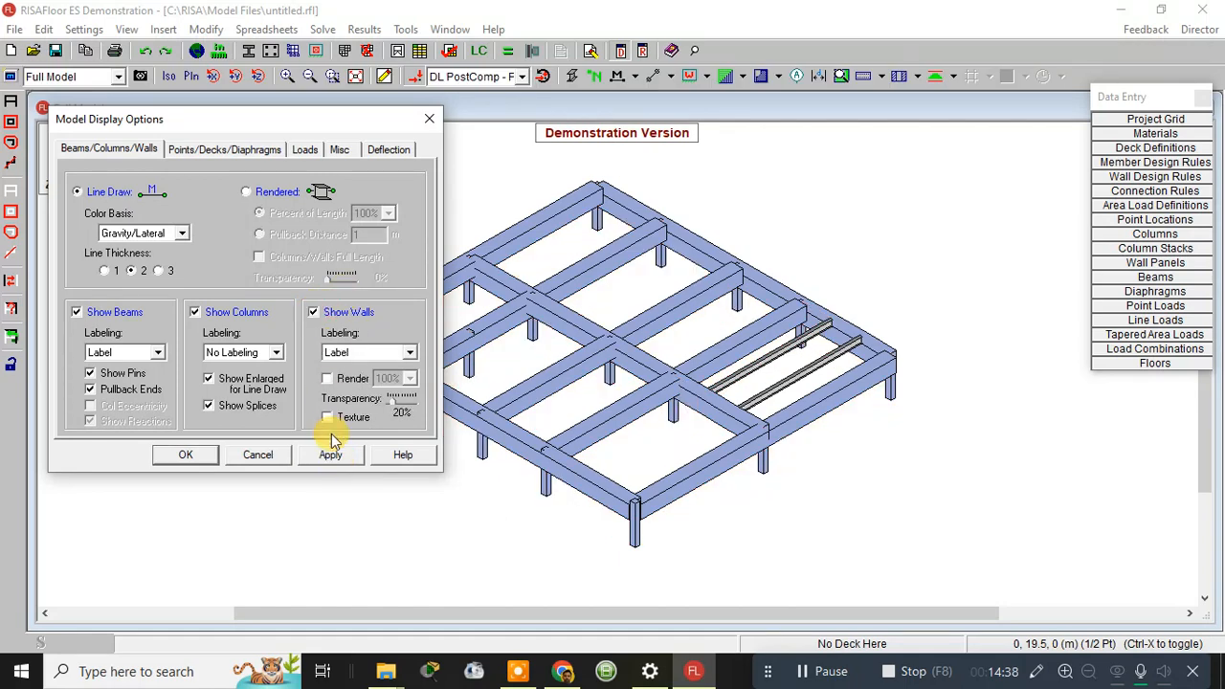
click(330, 455)
click(228, 316)
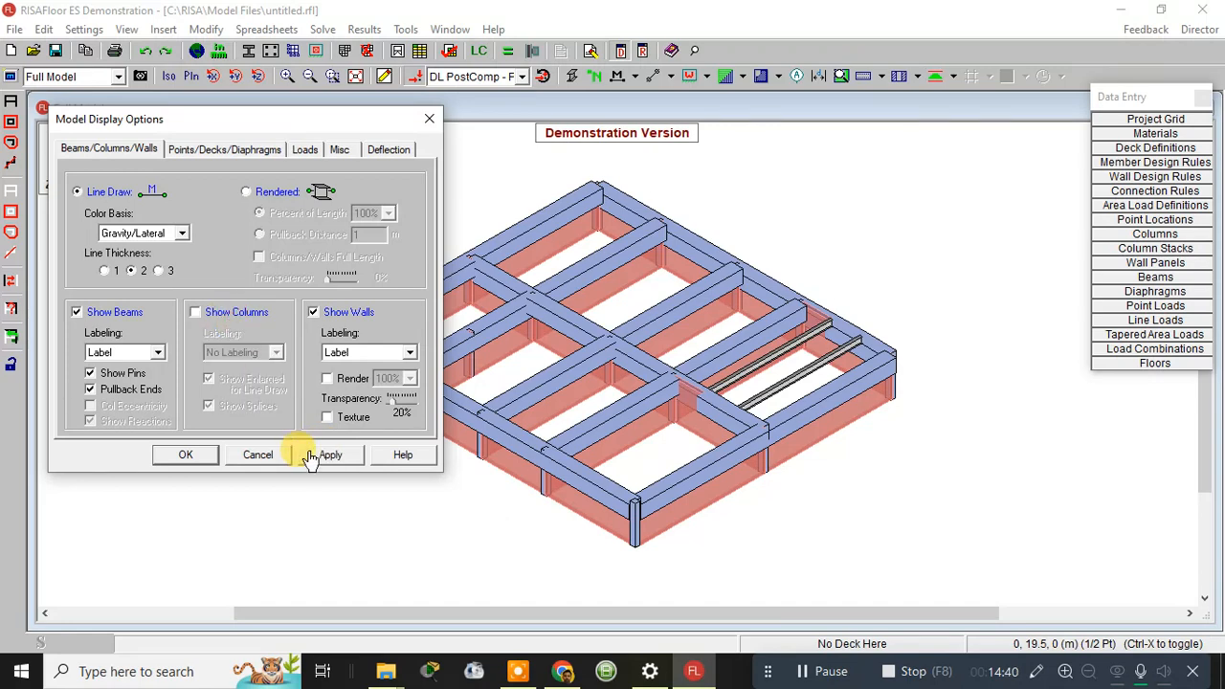
click(318, 454)
click(197, 312)
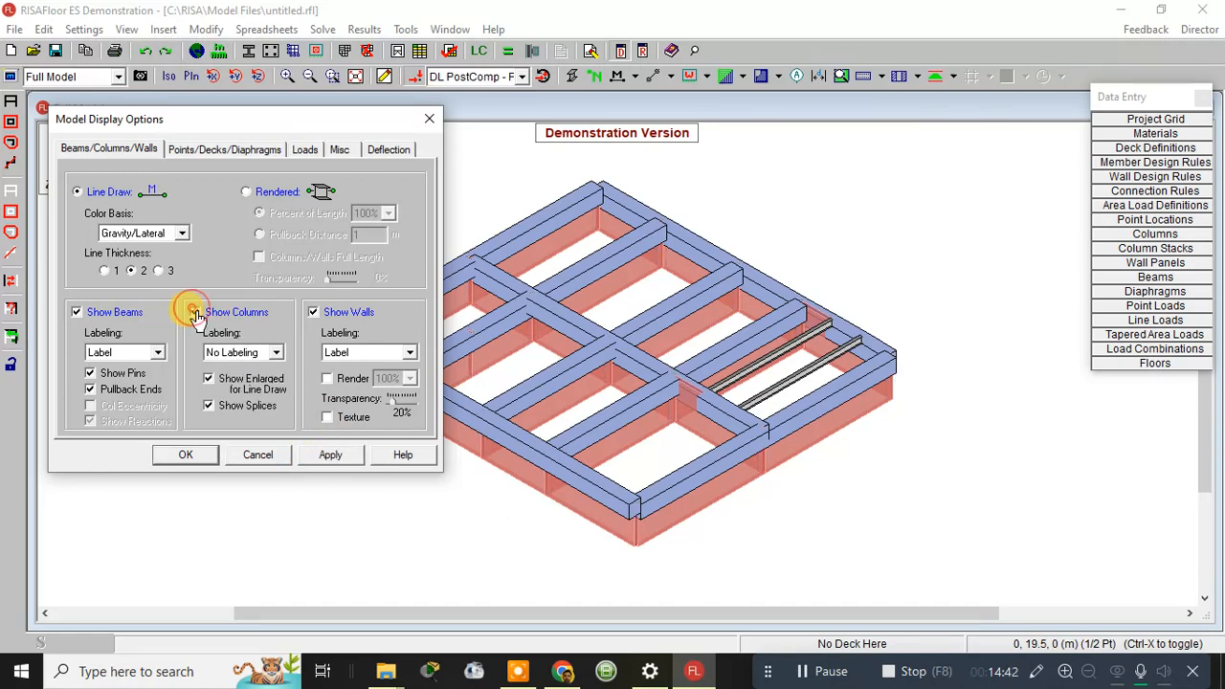
click(327, 454)
click(77, 312)
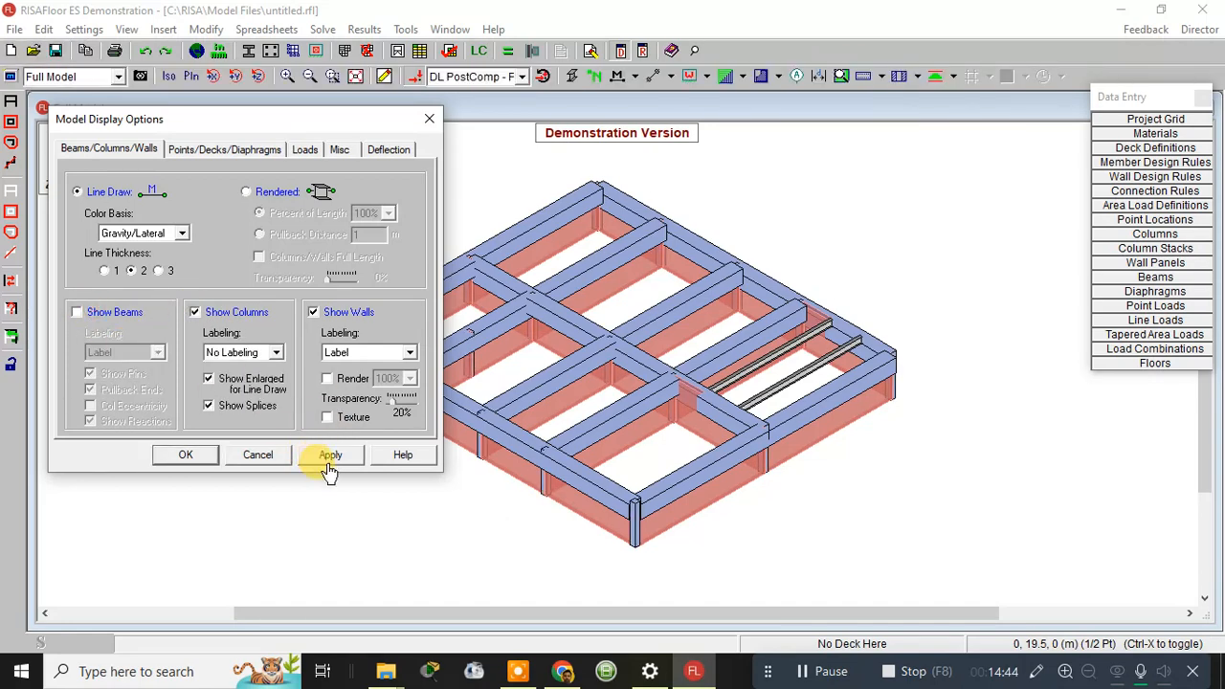
click(323, 455)
click(103, 312)
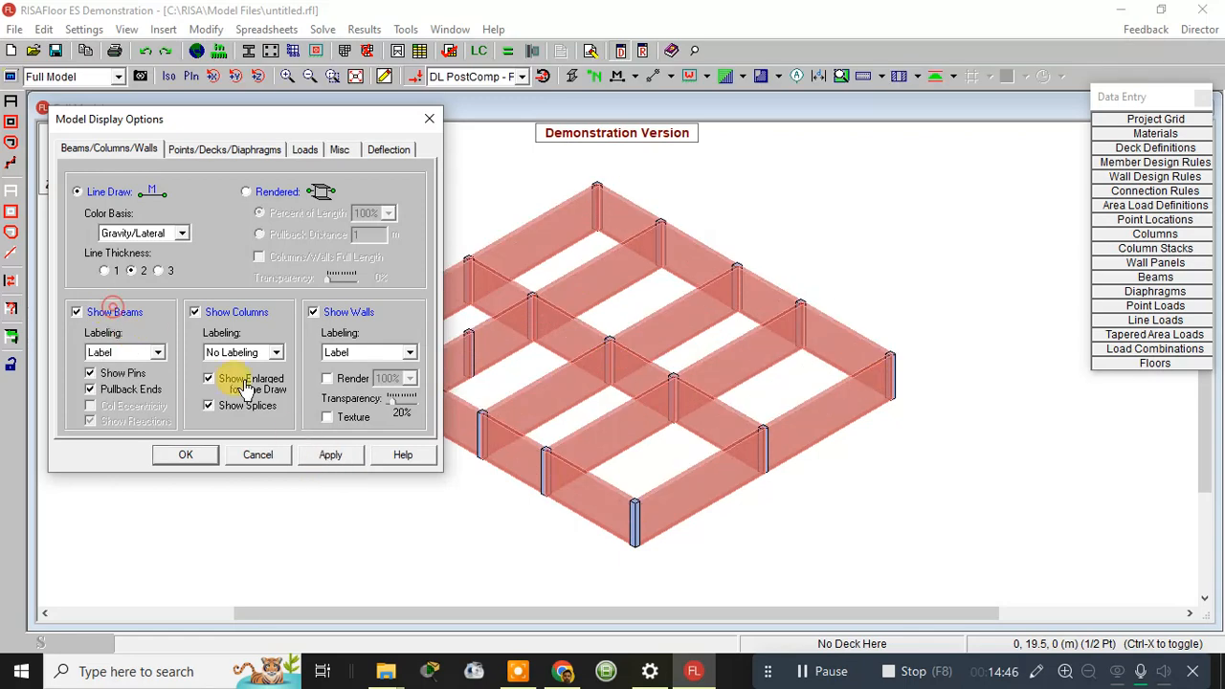
click(331, 454)
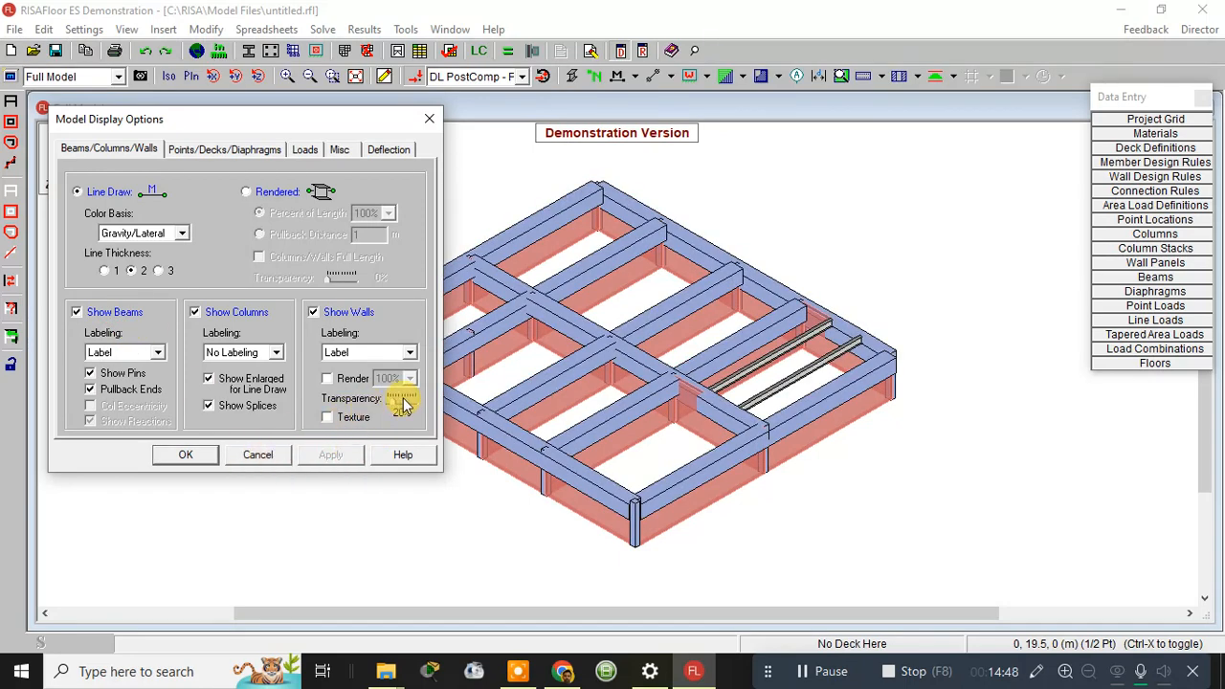
Try a wall transparency of 100%, set it to 0% instead and accept the display options
drag(392, 407, 424, 410)
click(332, 454)
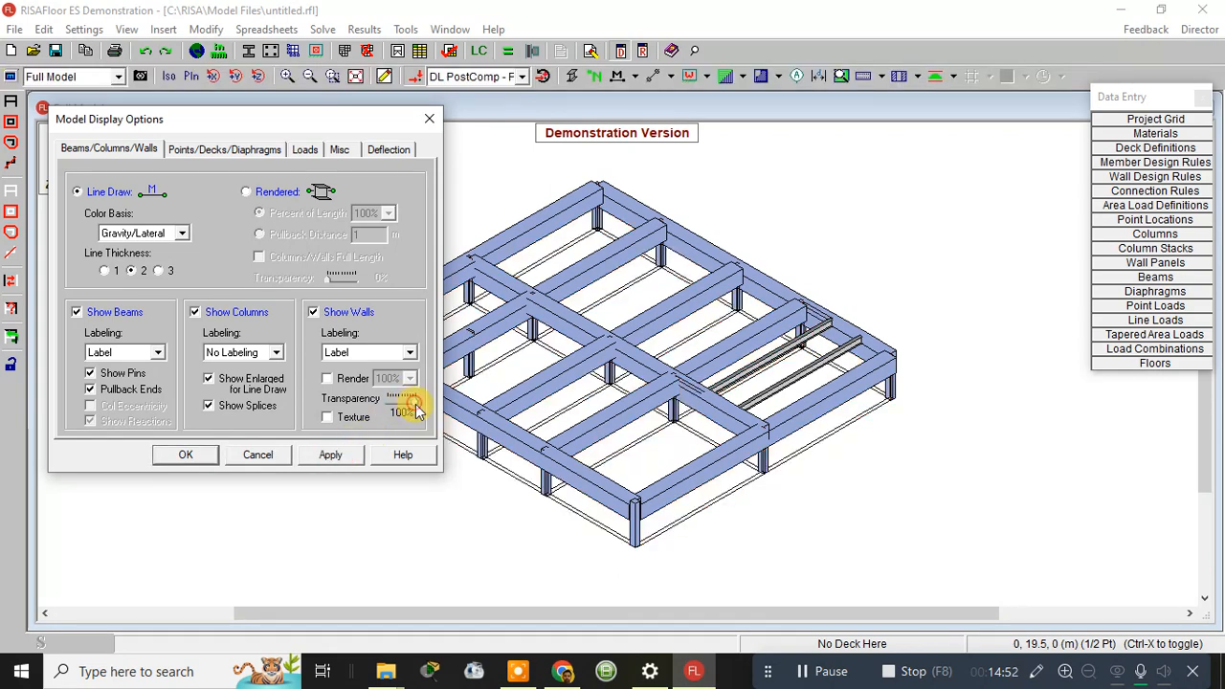
drag(418, 410, 389, 407)
click(335, 455)
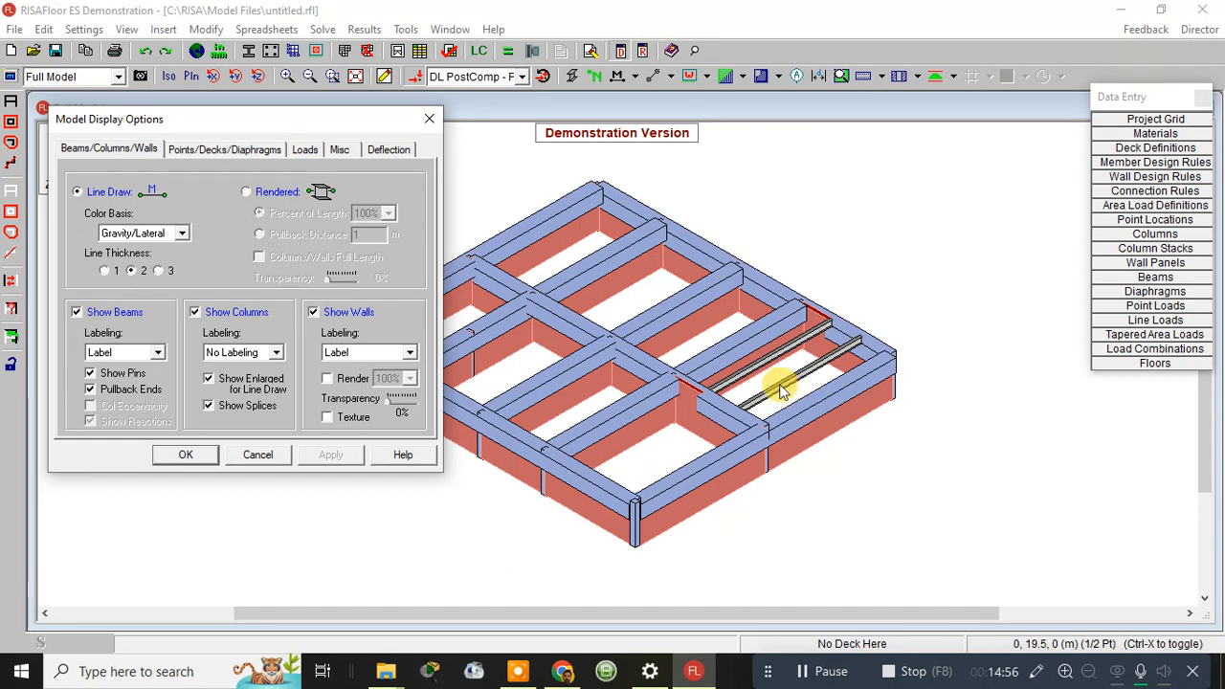
click(185, 455)
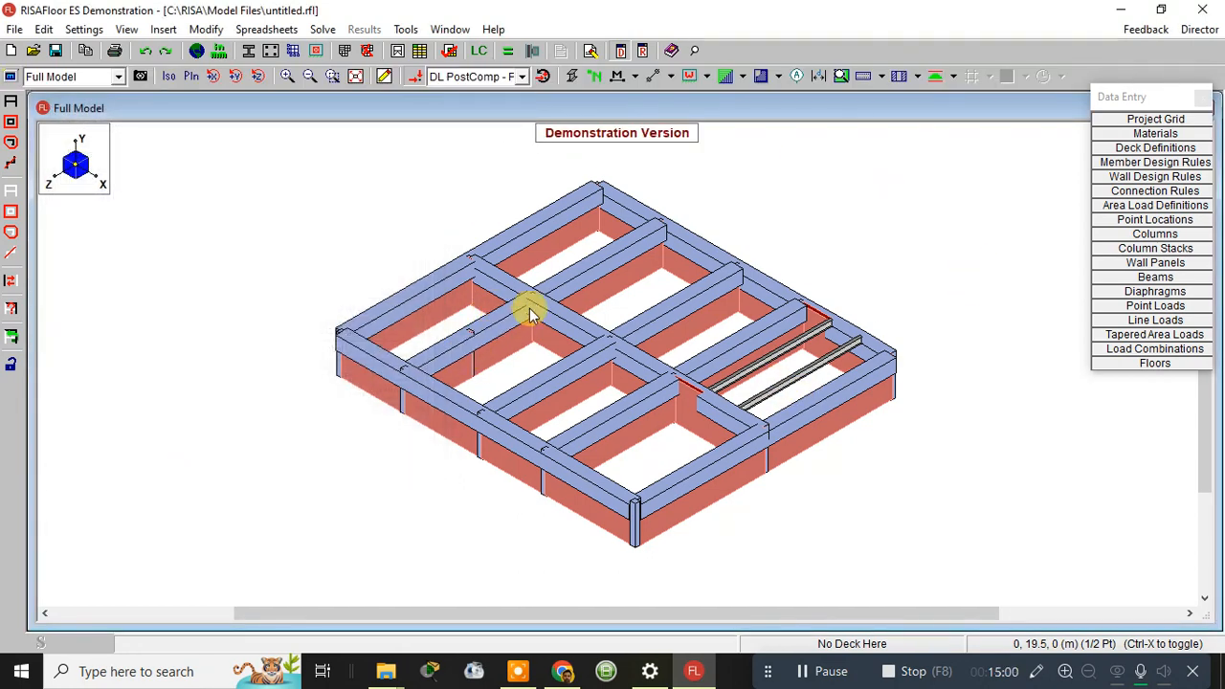
Create a new beam-supported floor labeled FIRST FLOOR as a copy of GROUND FLOOR, including its columns, beams, decks, loads and wall panels
click(1139, 364)
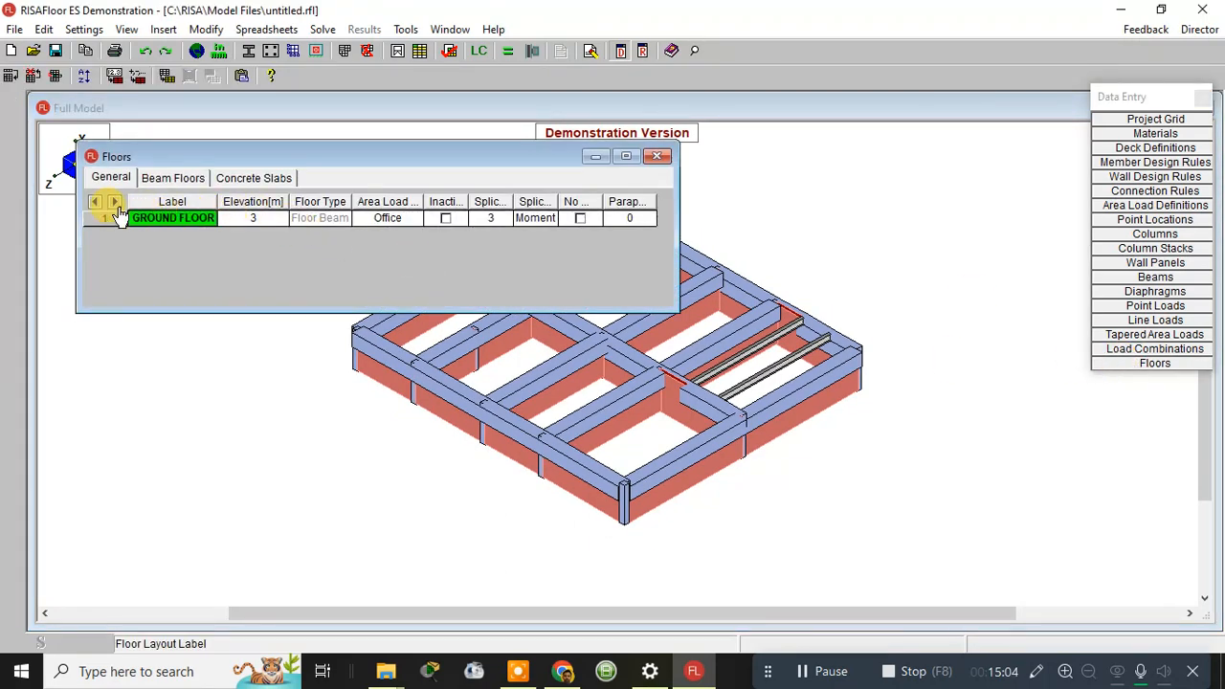
click(111, 219)
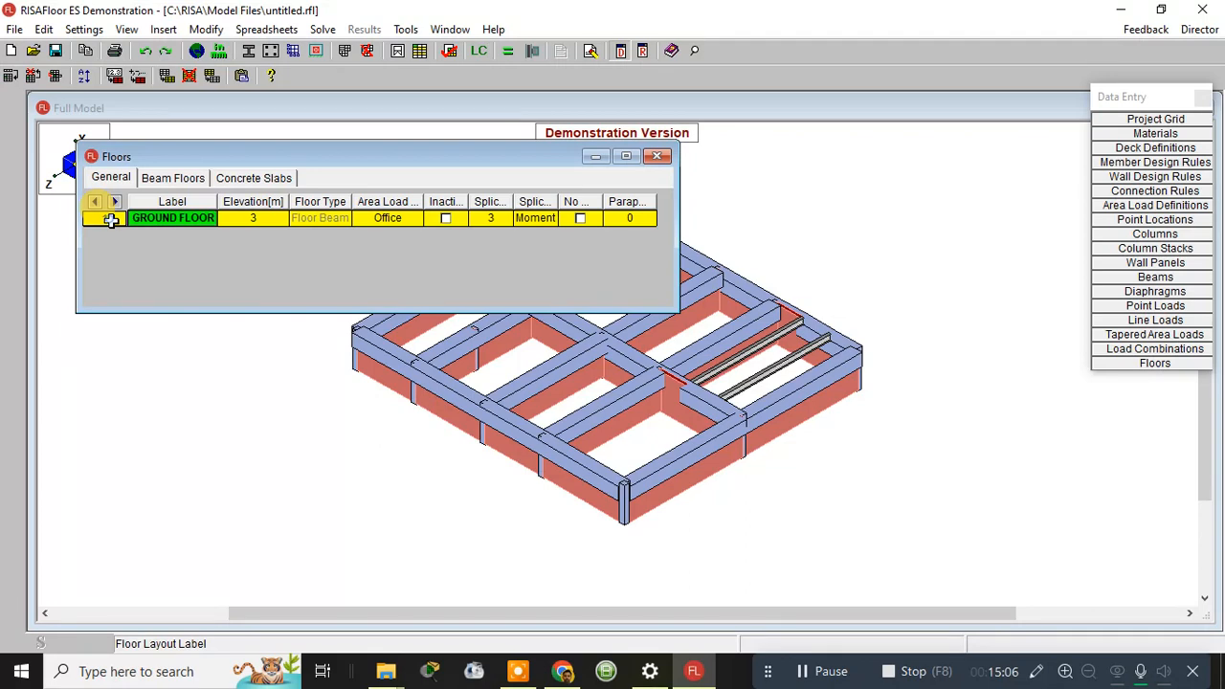
right_click(111, 219)
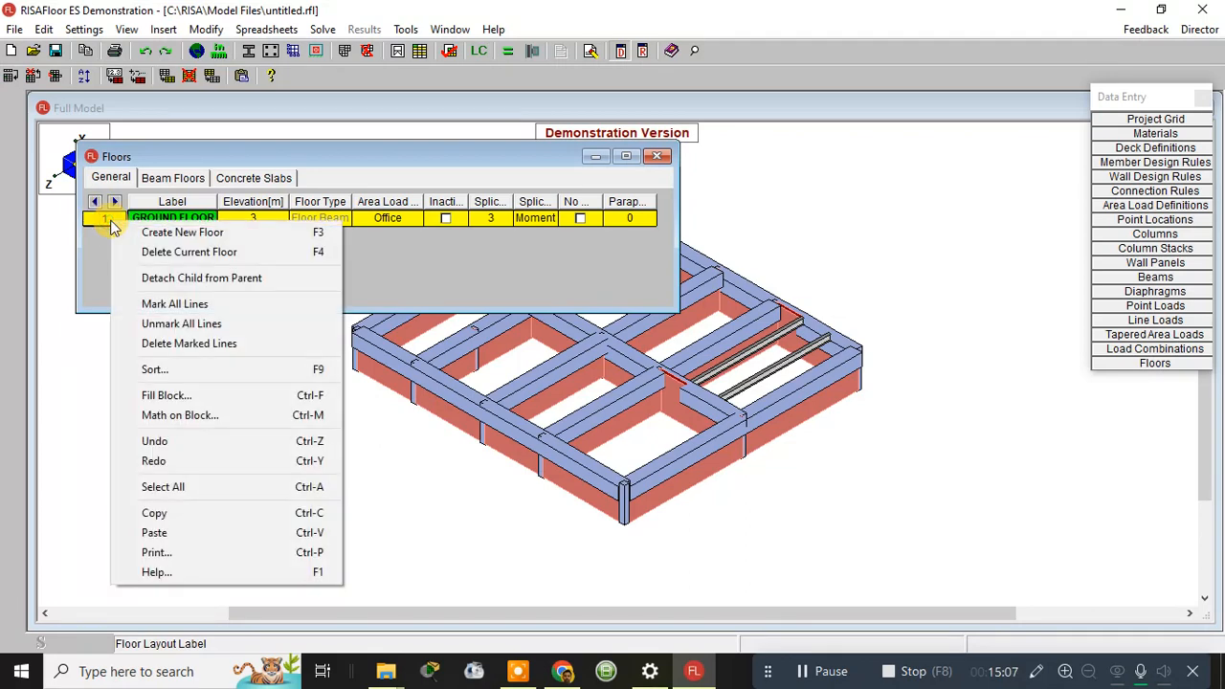
click(168, 233)
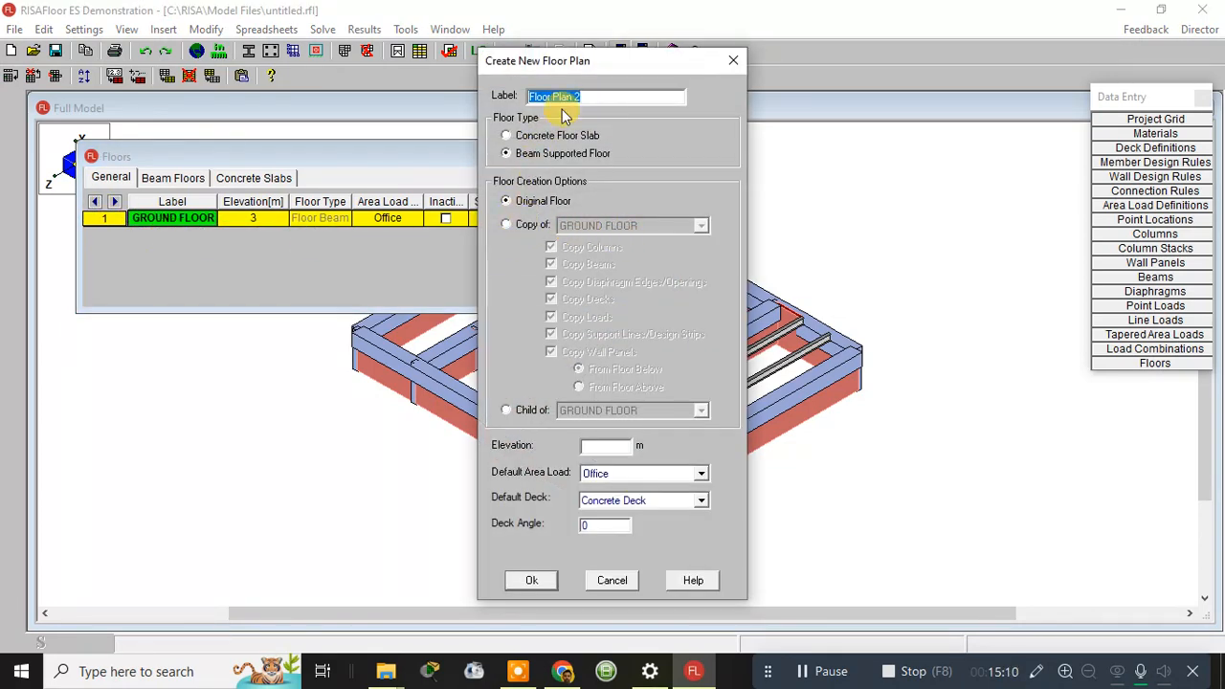
click(517, 229)
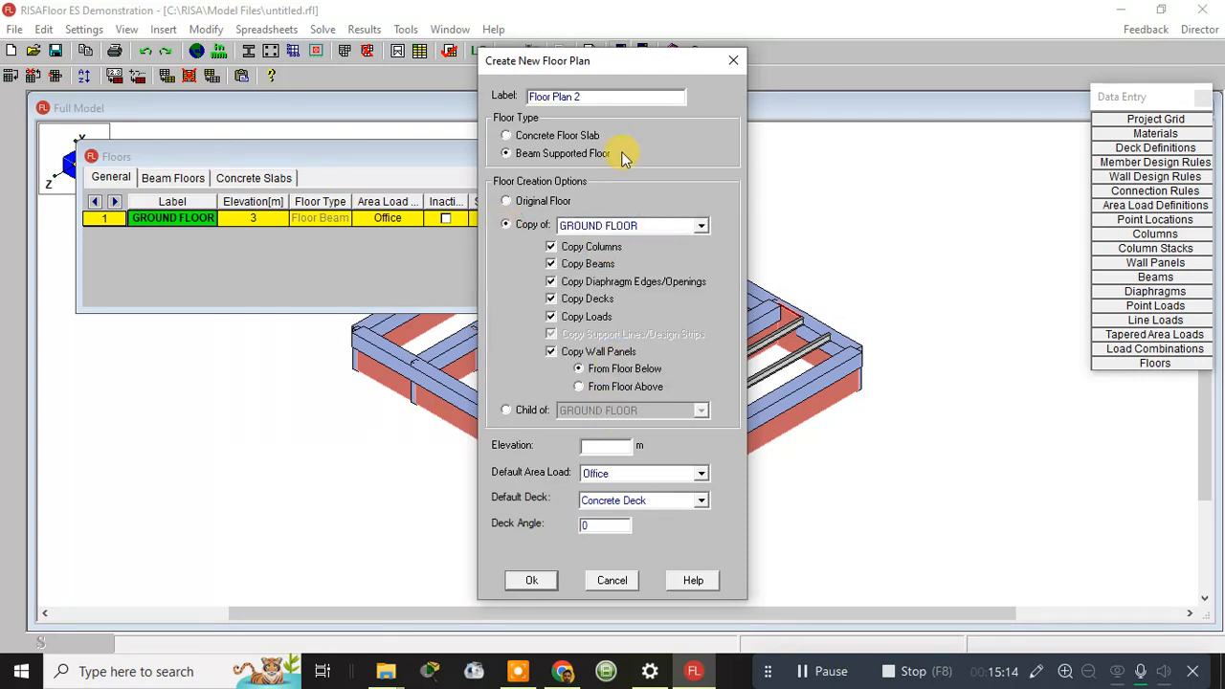
double_click(610, 97)
text(FIRST FLLOOR)
click(538, 580)
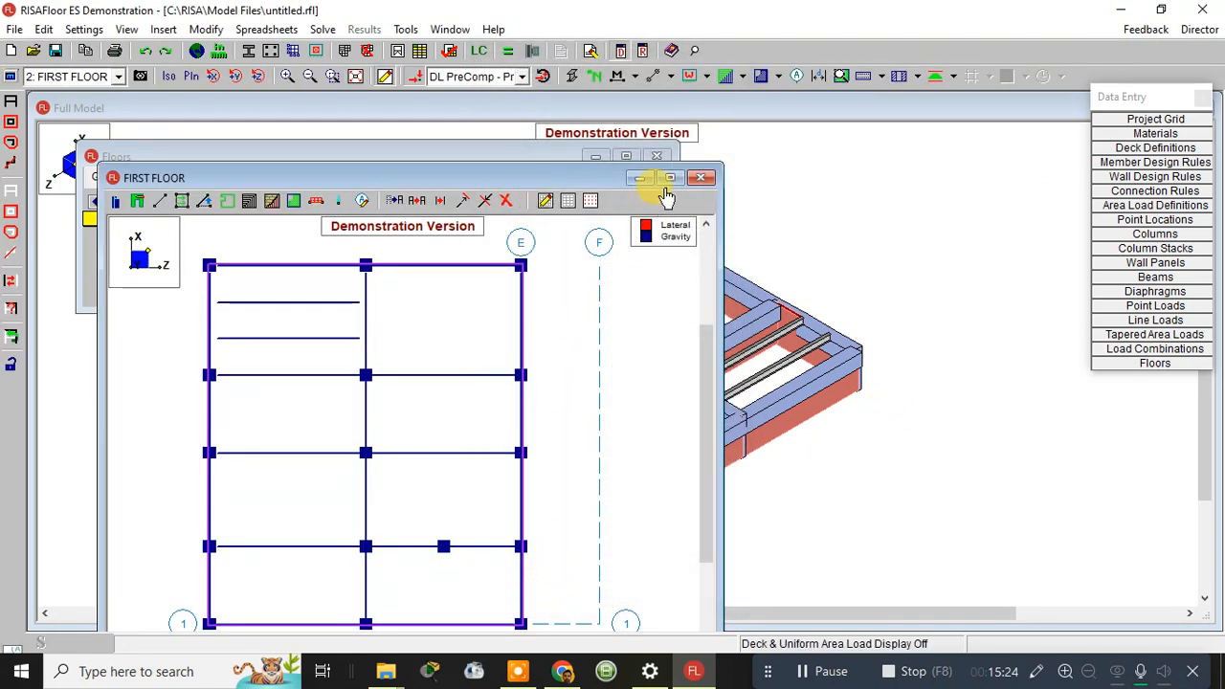
Close the FIRST FLOOR plan and the floor definitions, and switch the 3D view to the full model
click(696, 177)
click(660, 158)
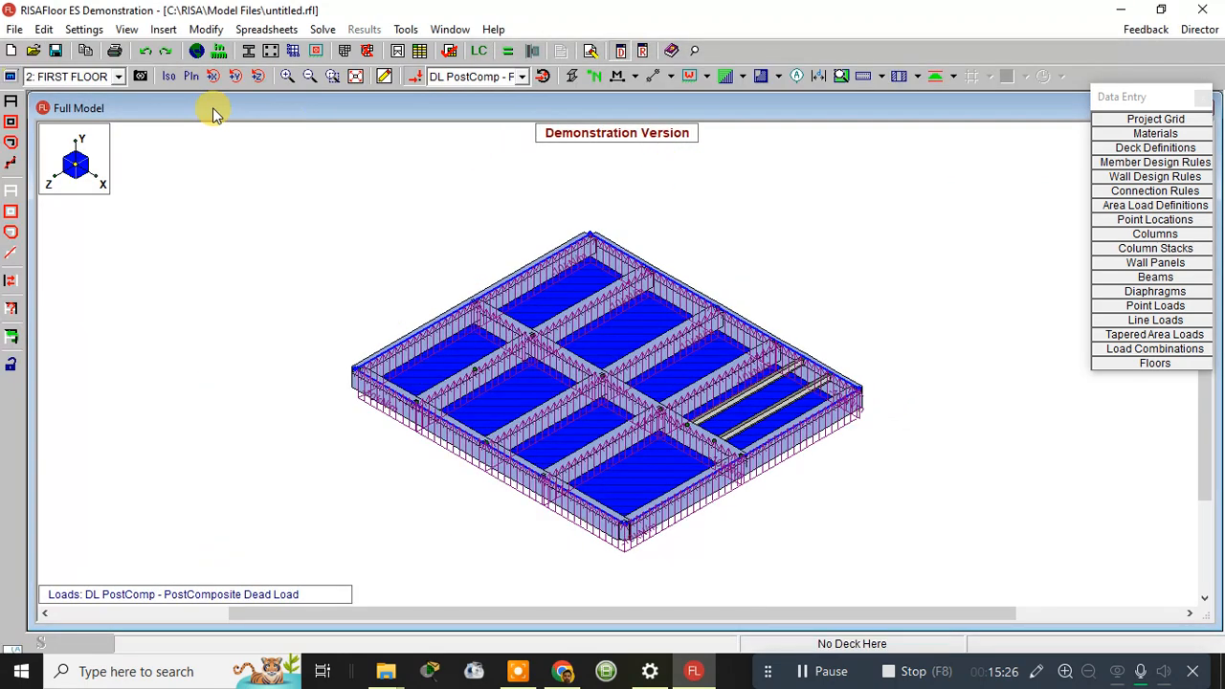
click(117, 76)
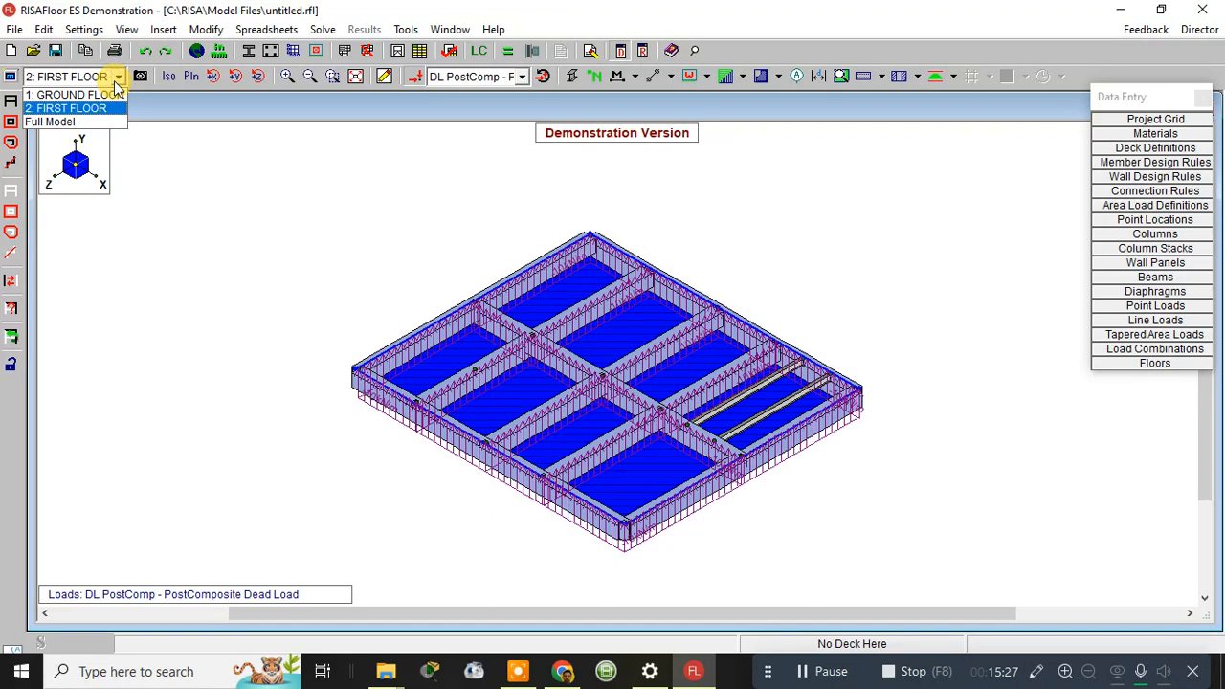
click(77, 122)
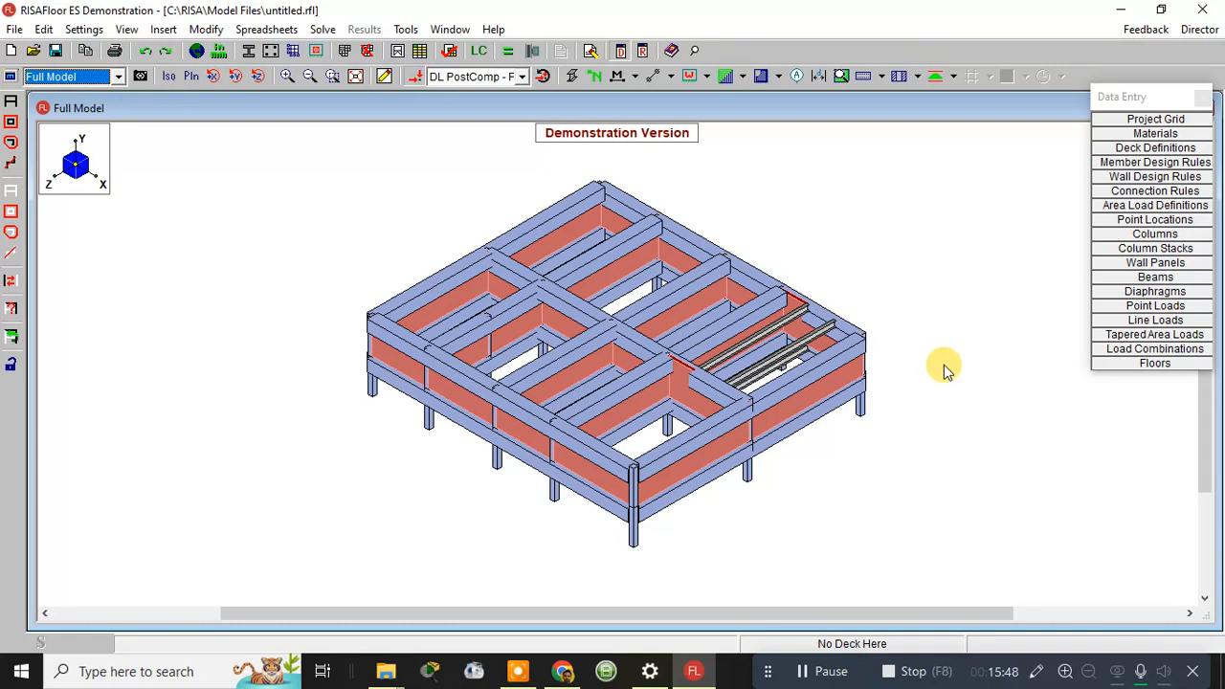
click(1196, 29)
click(1188, 34)
click(1194, 30)
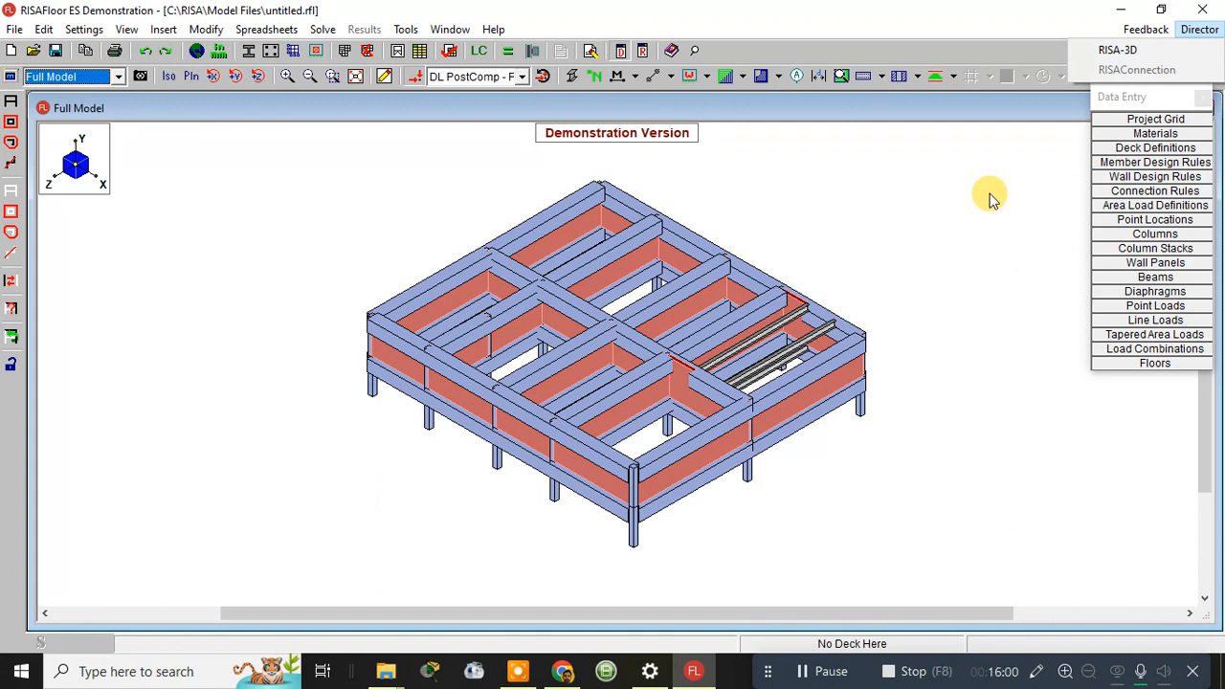
click(14, 28)
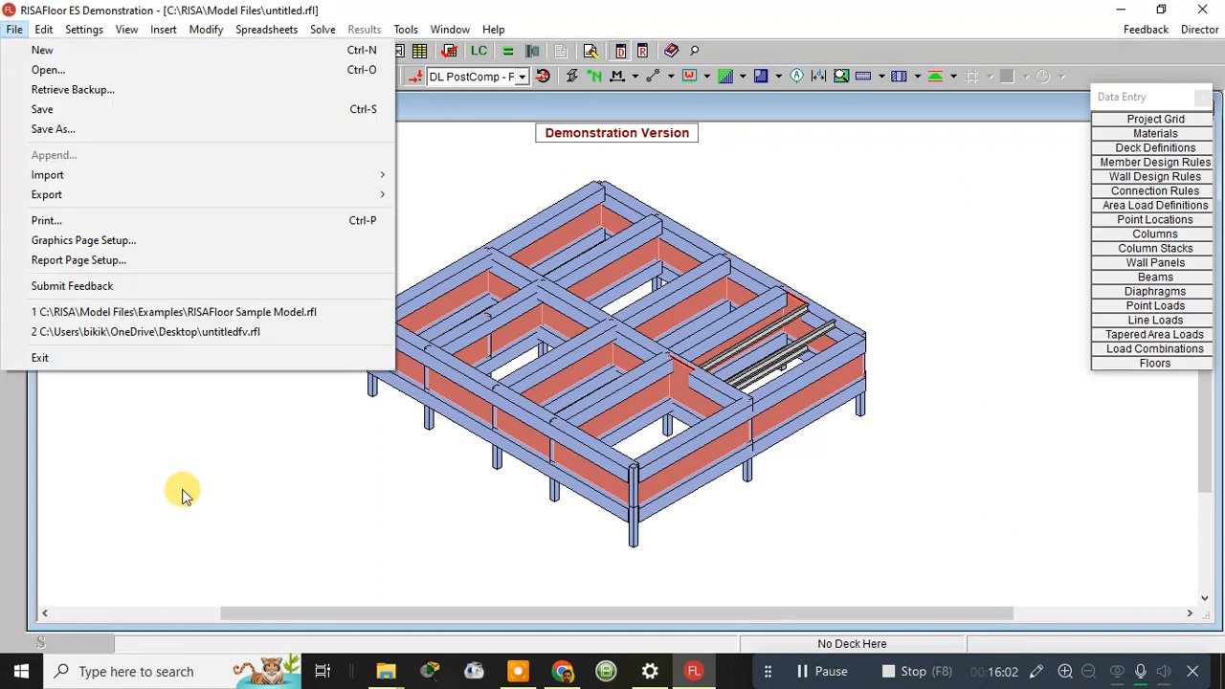
click(184, 493)
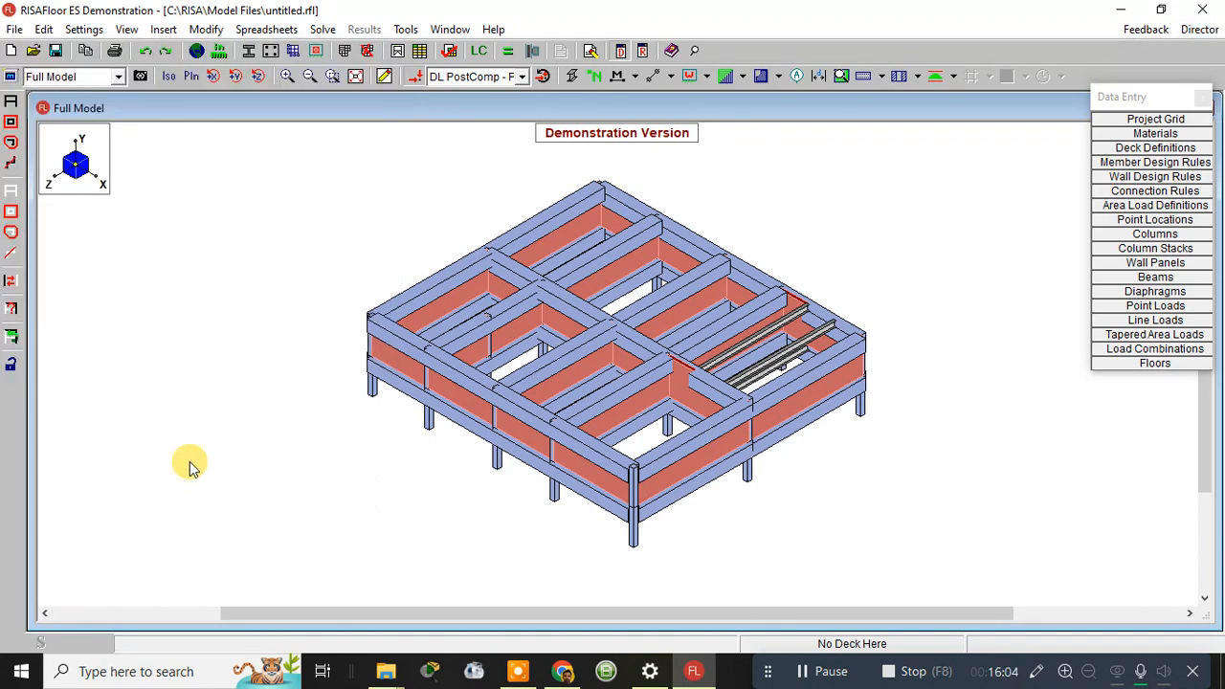